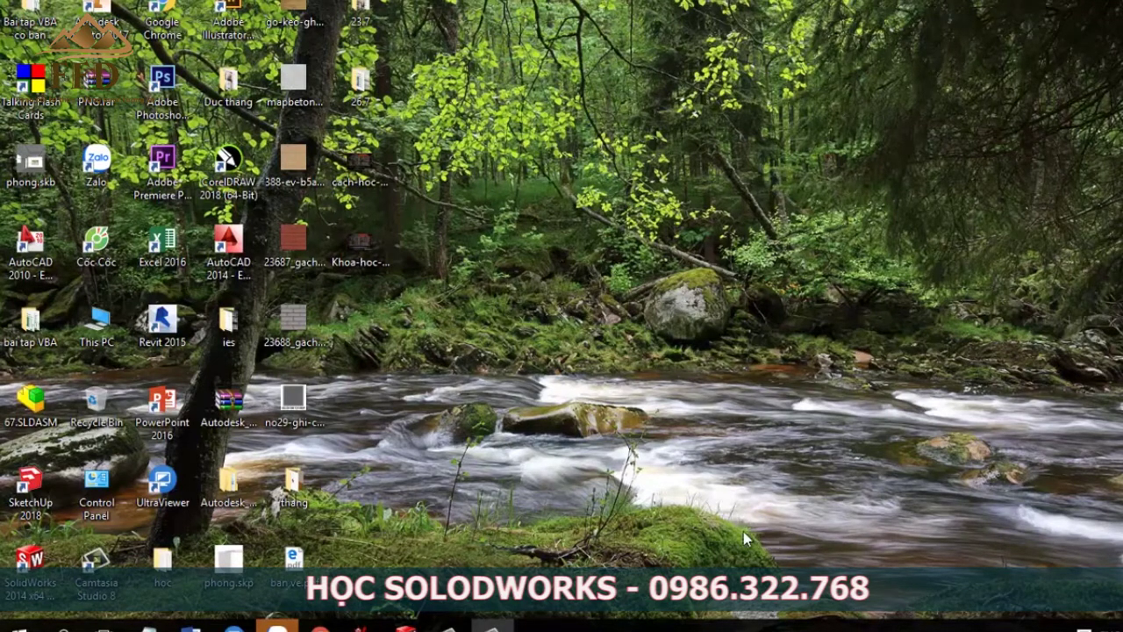
- Review the exercise drawings image, then return to SolidWorks 2014
click(362, 625)
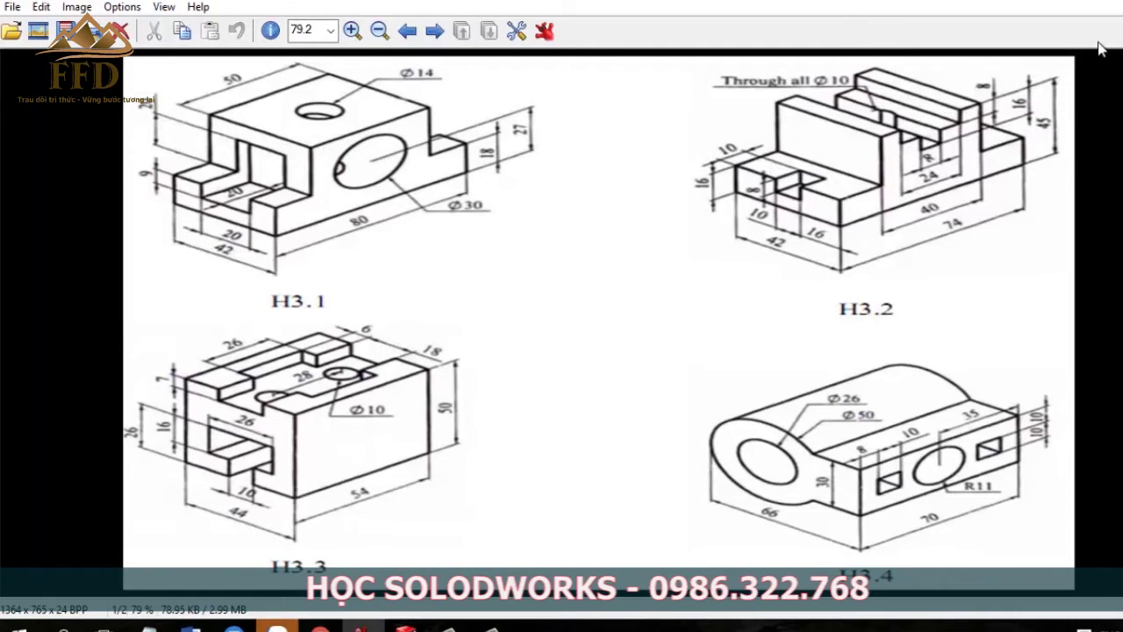
click(1107, 3)
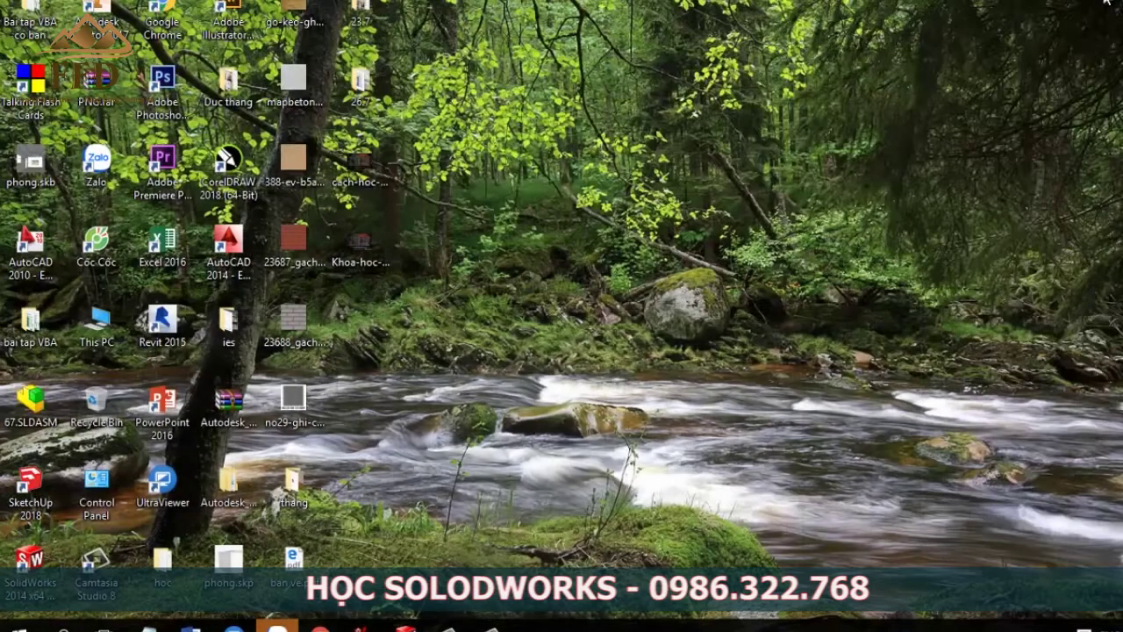
click(405, 625)
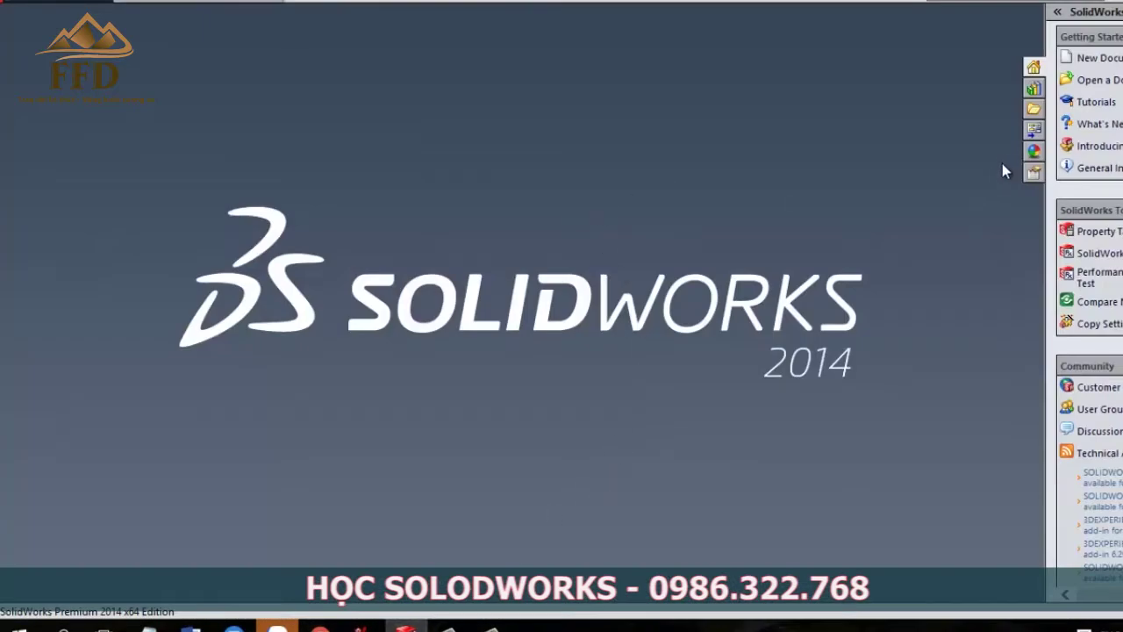
- Create a new Part document
click(316, 5)
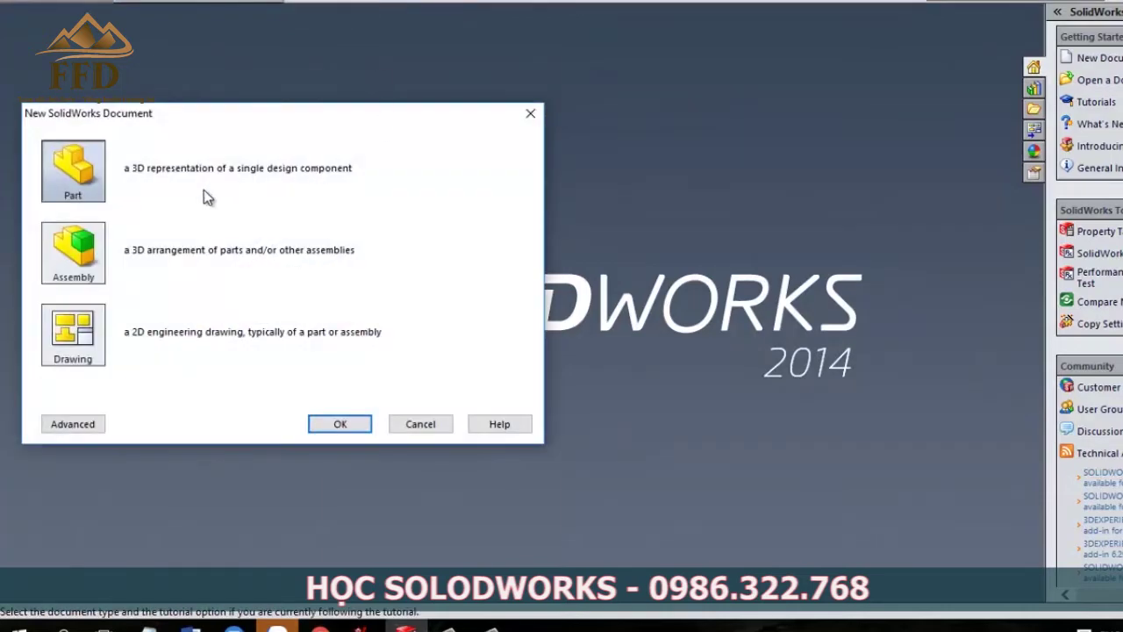
click(358, 423)
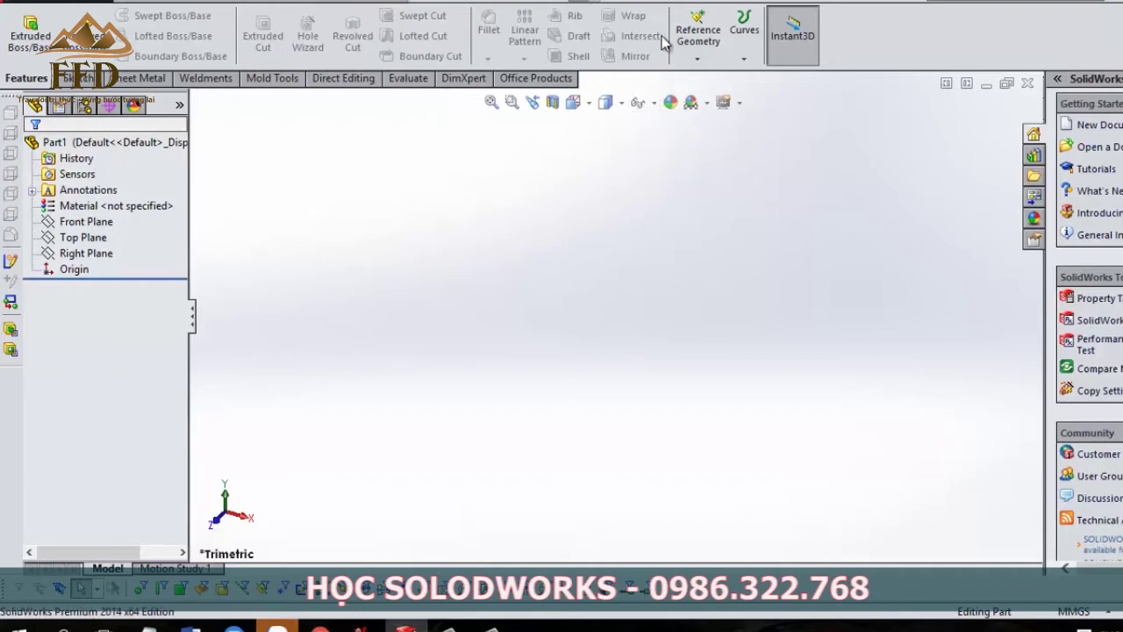
click(670, 3)
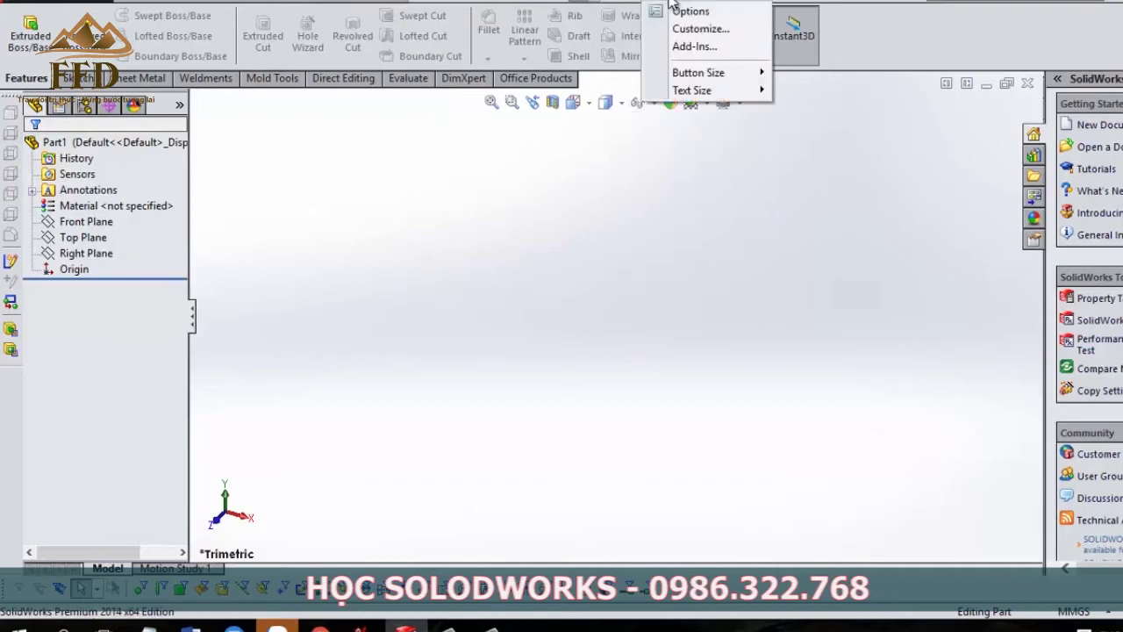
click(697, 28)
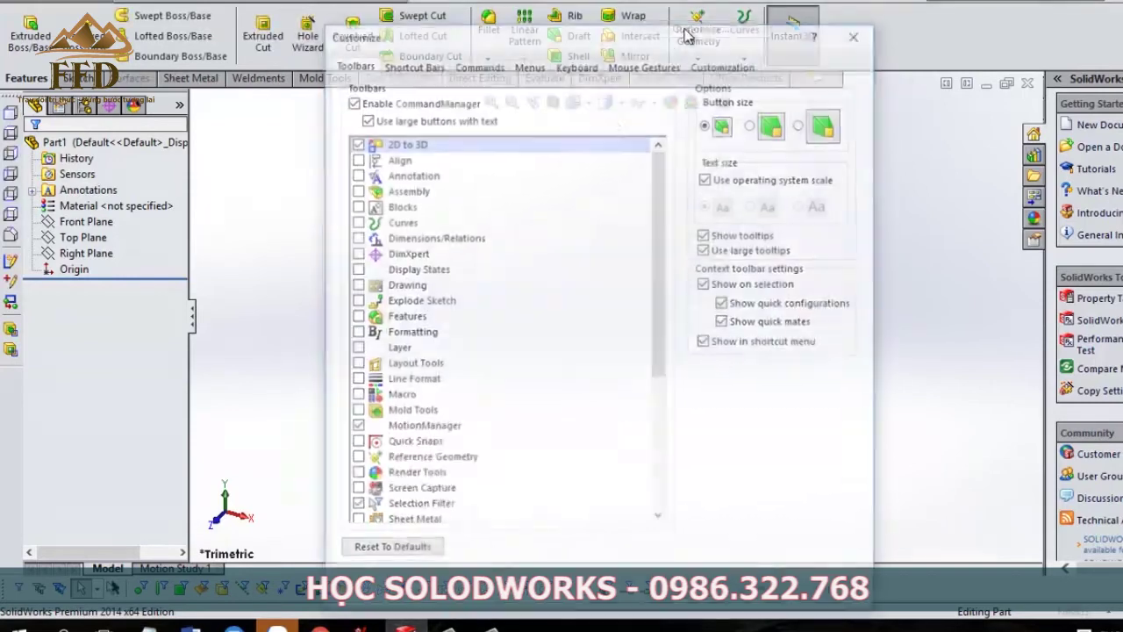
click(858, 33)
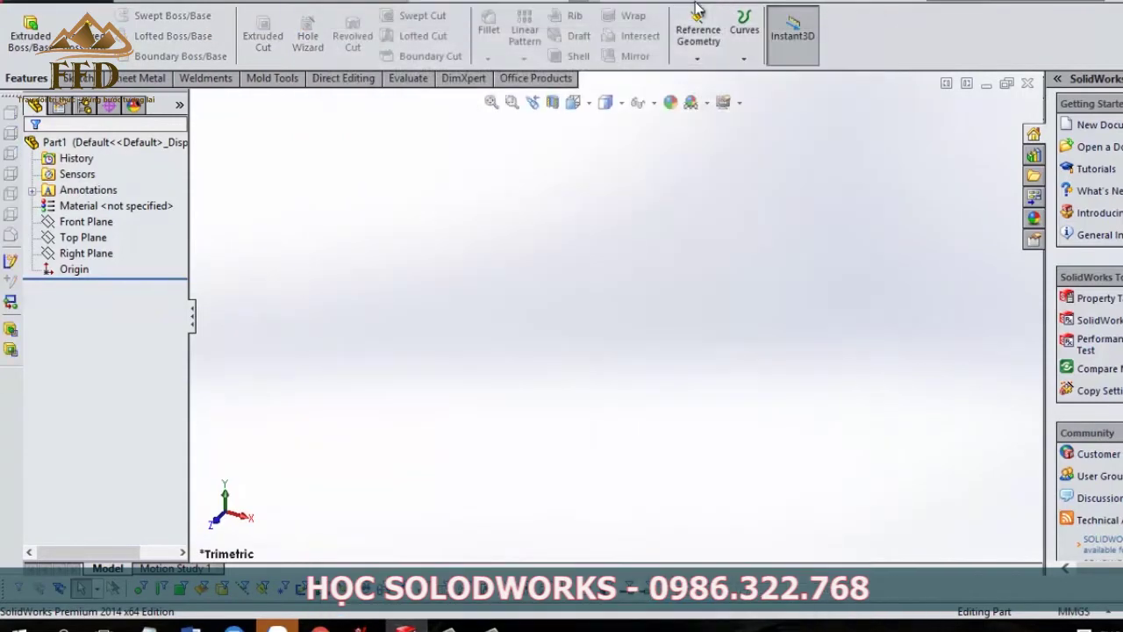
click(678, 4)
click(689, 12)
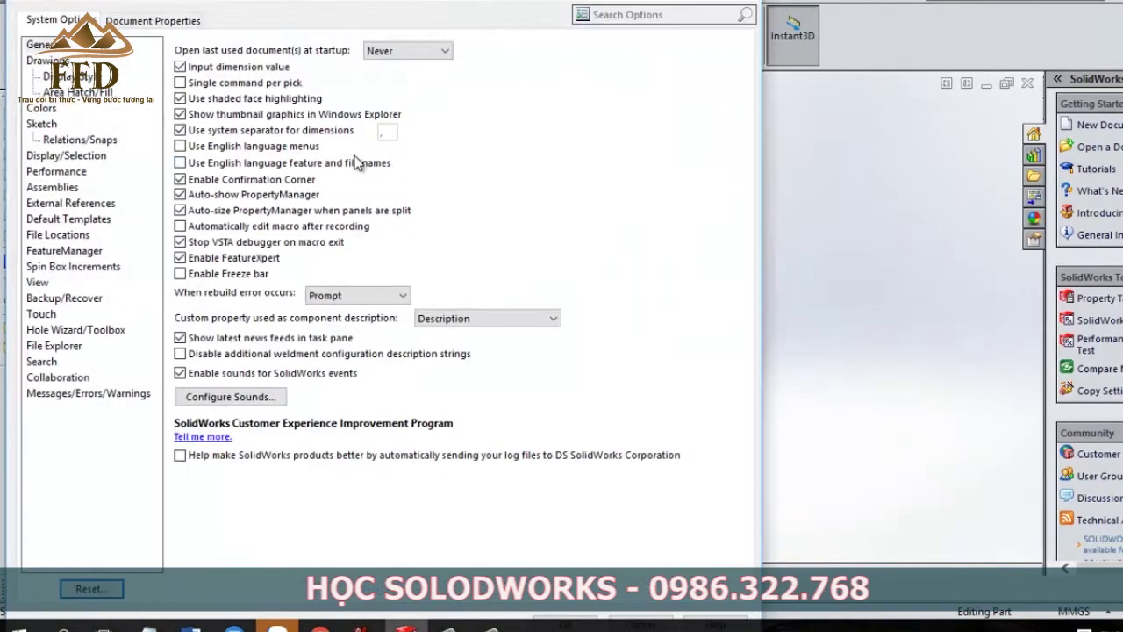
click(146, 25)
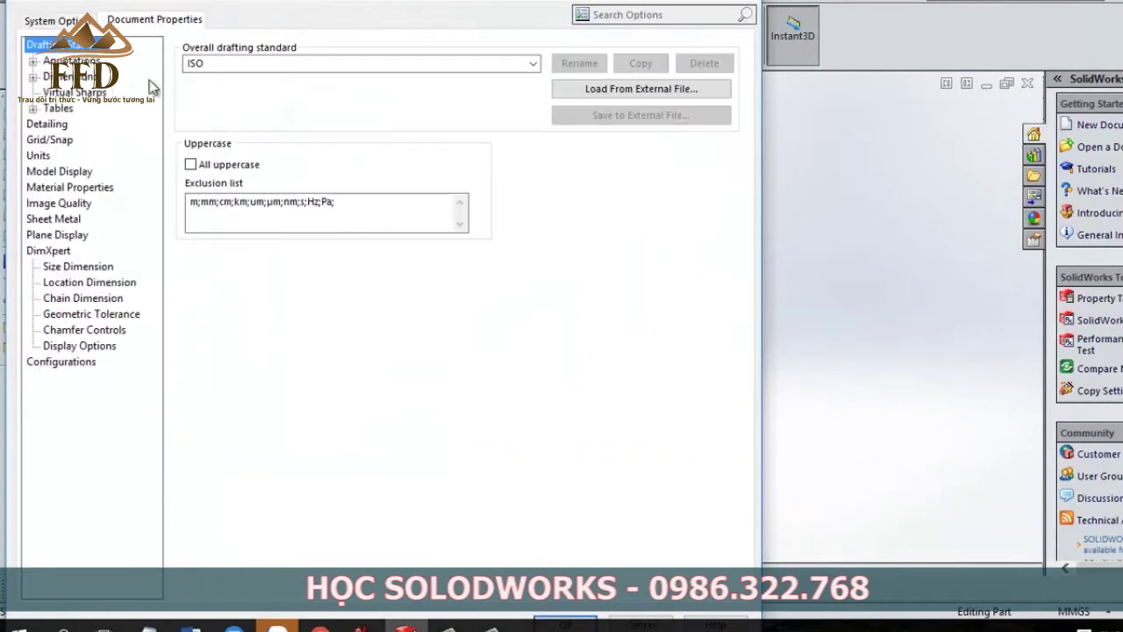
click(39, 155)
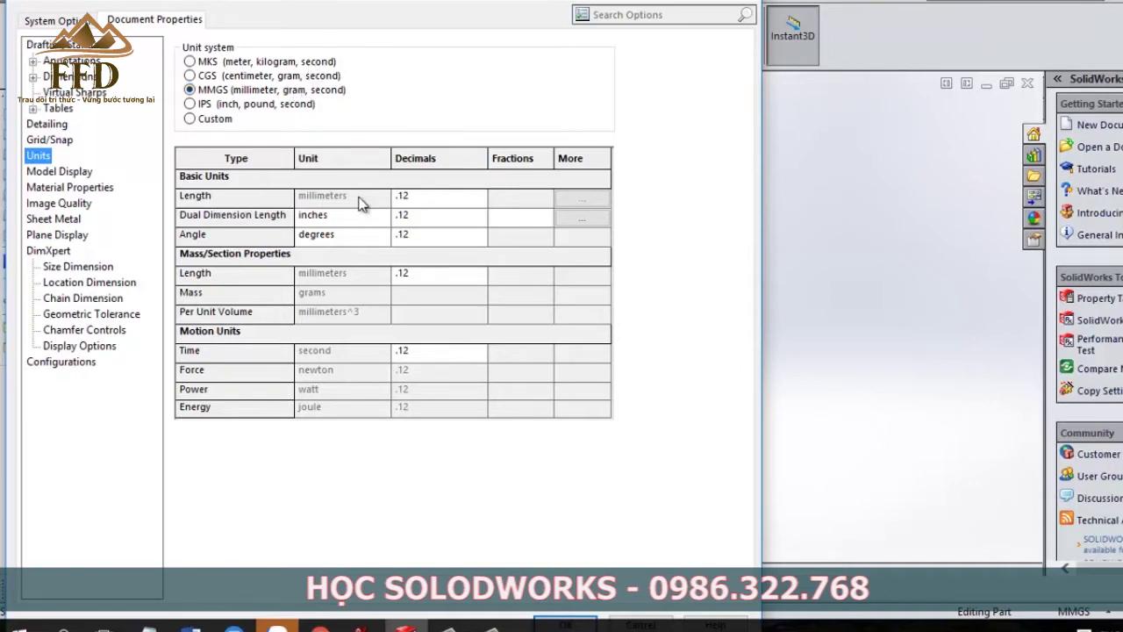
click(400, 198)
click(420, 200)
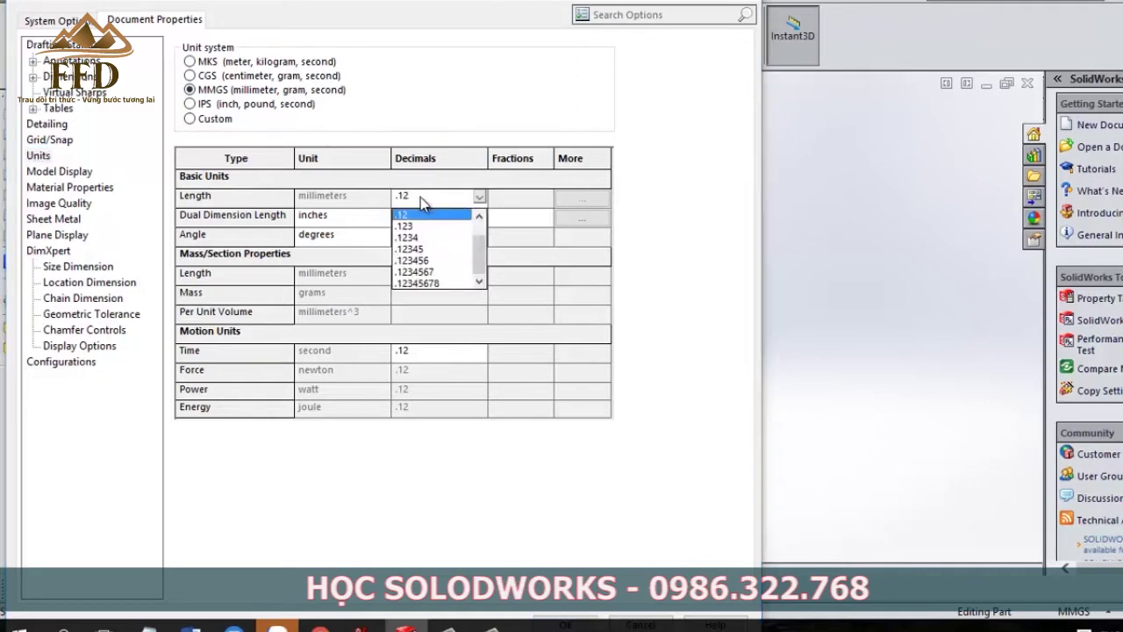
click(417, 204)
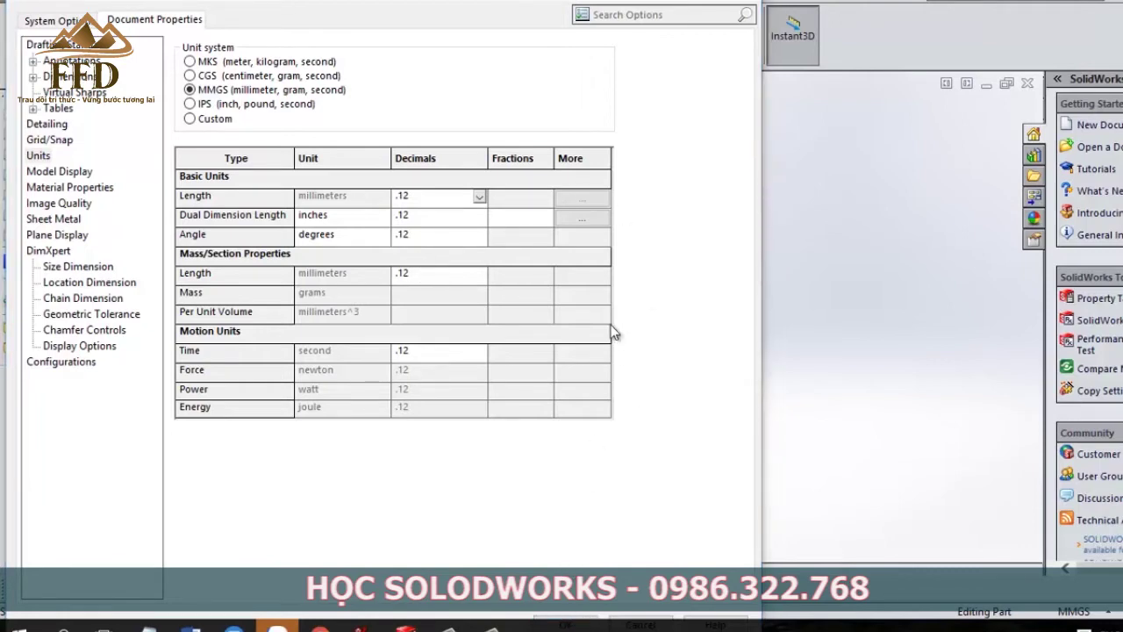
click(747, 5)
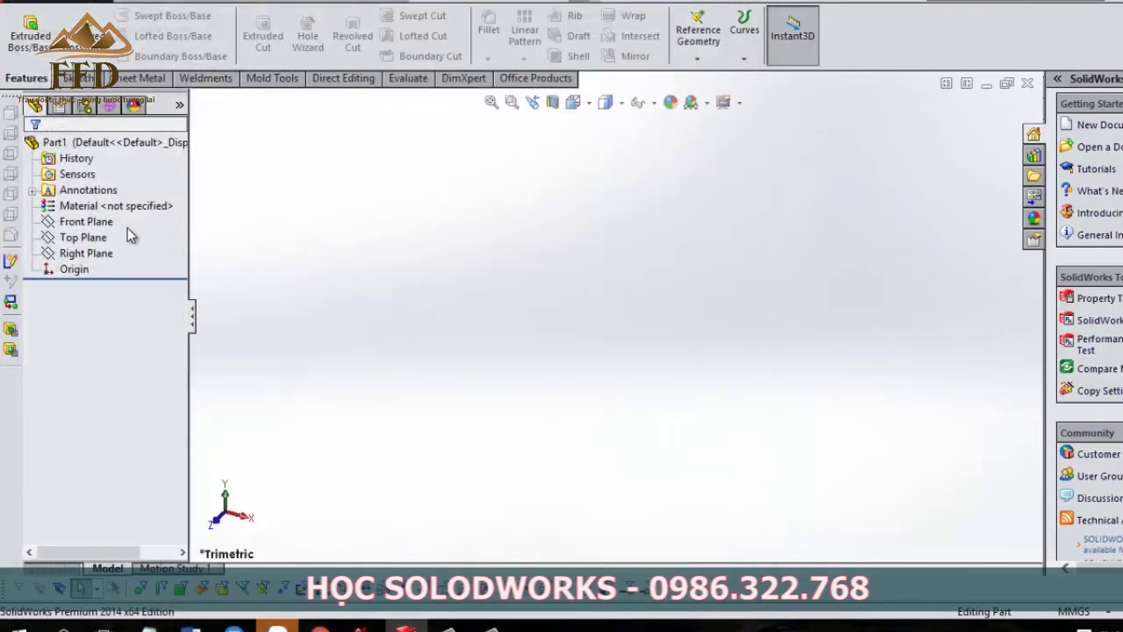
click(97, 223)
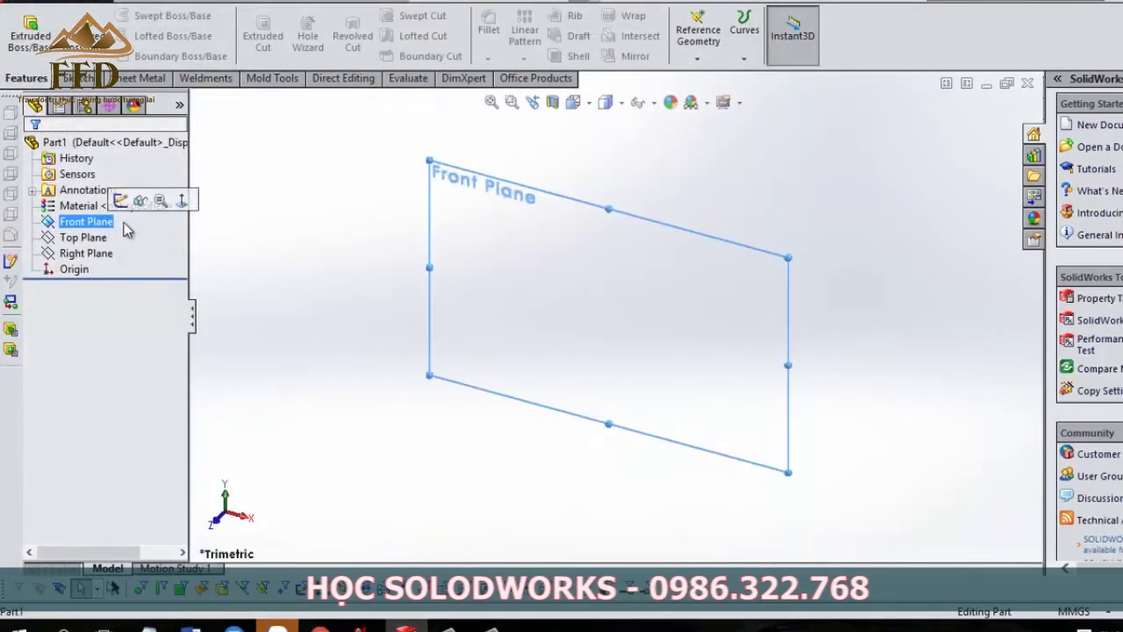
- View the Front Plane head-on and narrow the feature tree to widen the modelling area
click(182, 201)
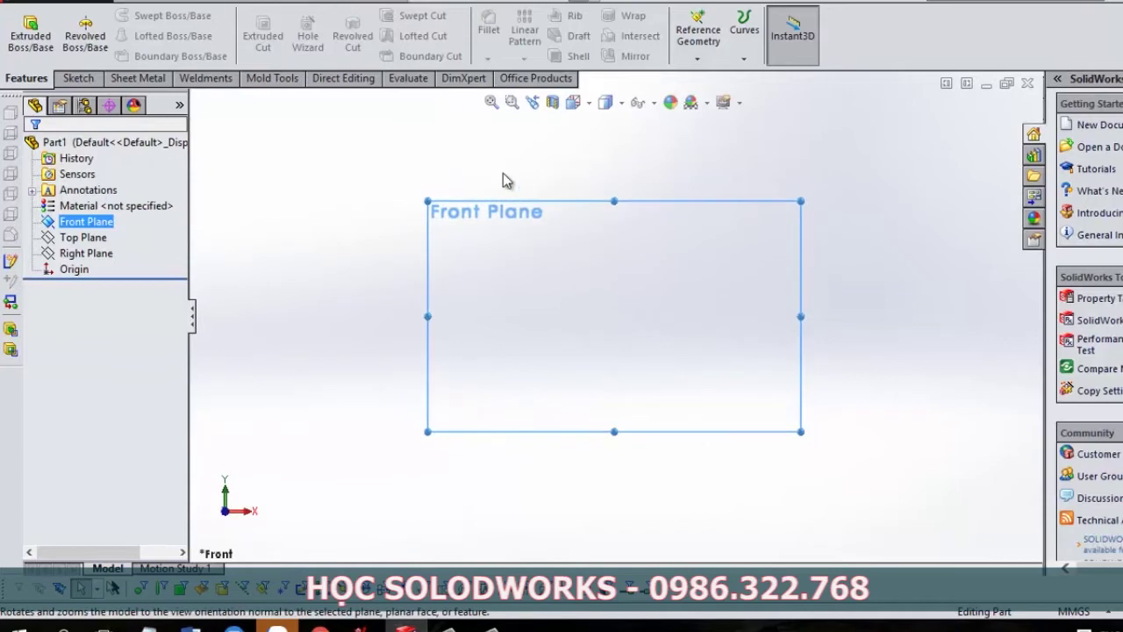
click(1081, 2)
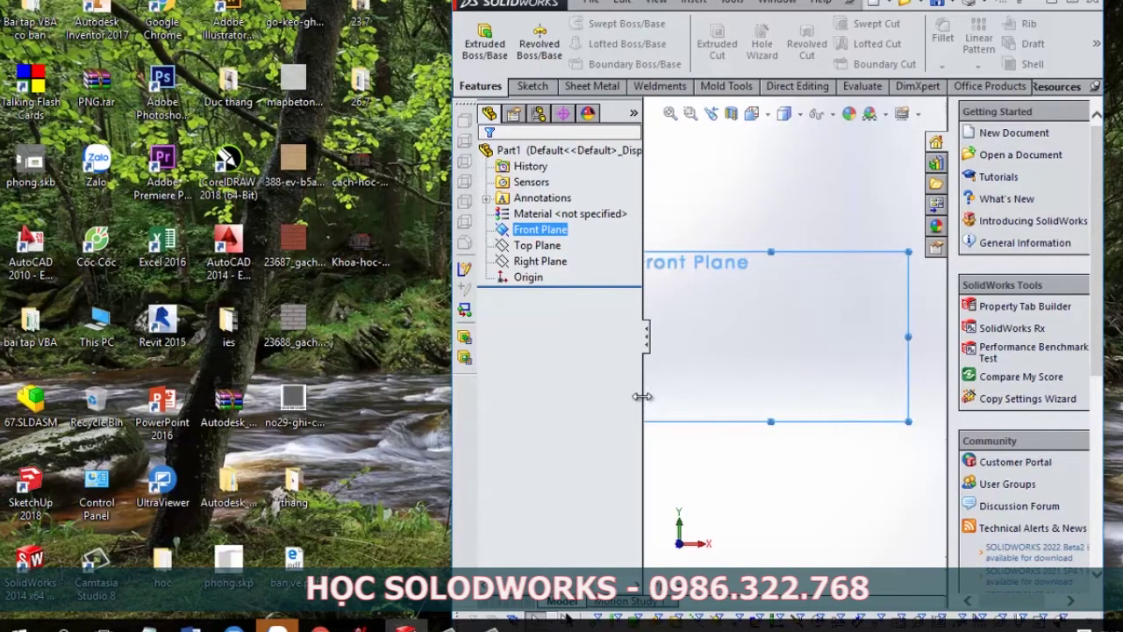
drag(642, 396, 544, 395)
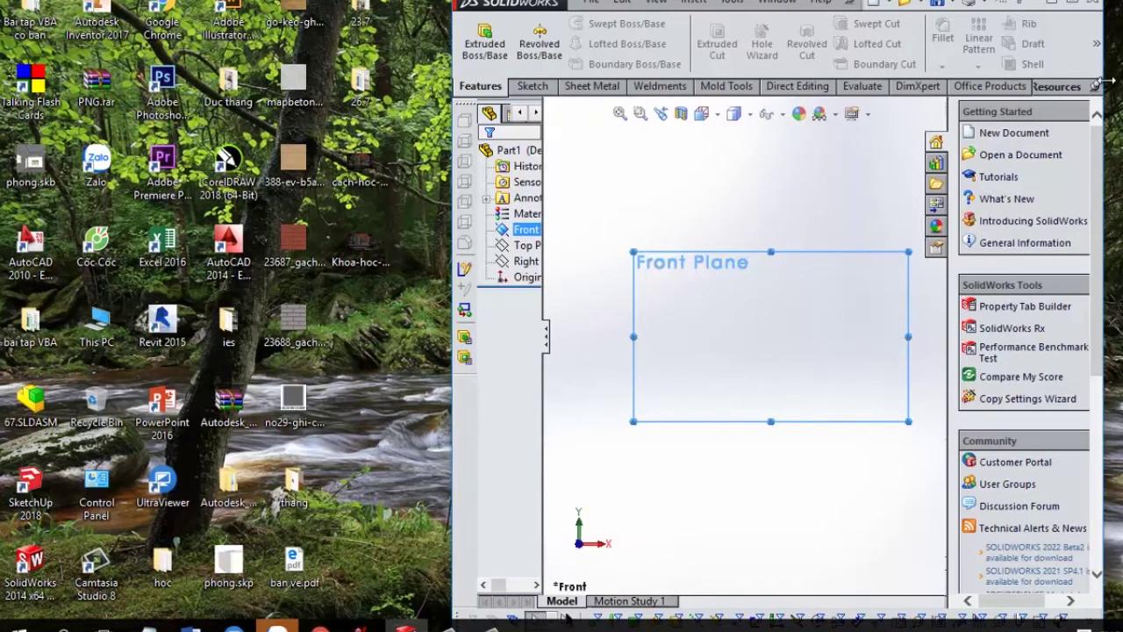
drag(1109, 81, 1122, 80)
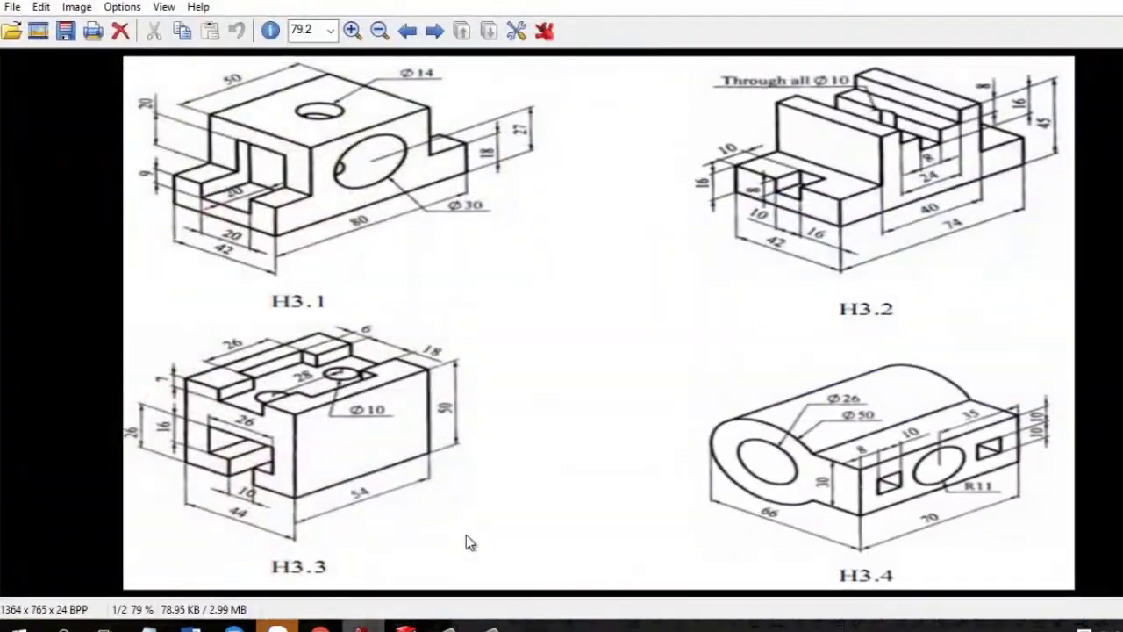
- Resize the H3.1 drawing window so it sits beside the part
key(super+Down)
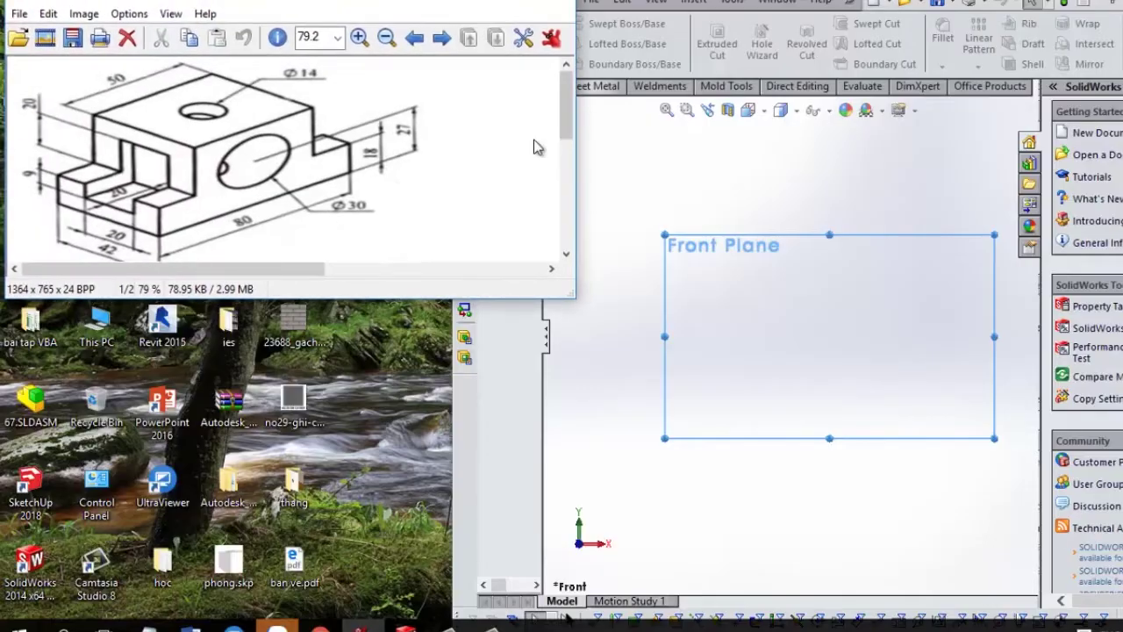
drag(398, 301, 398, 433)
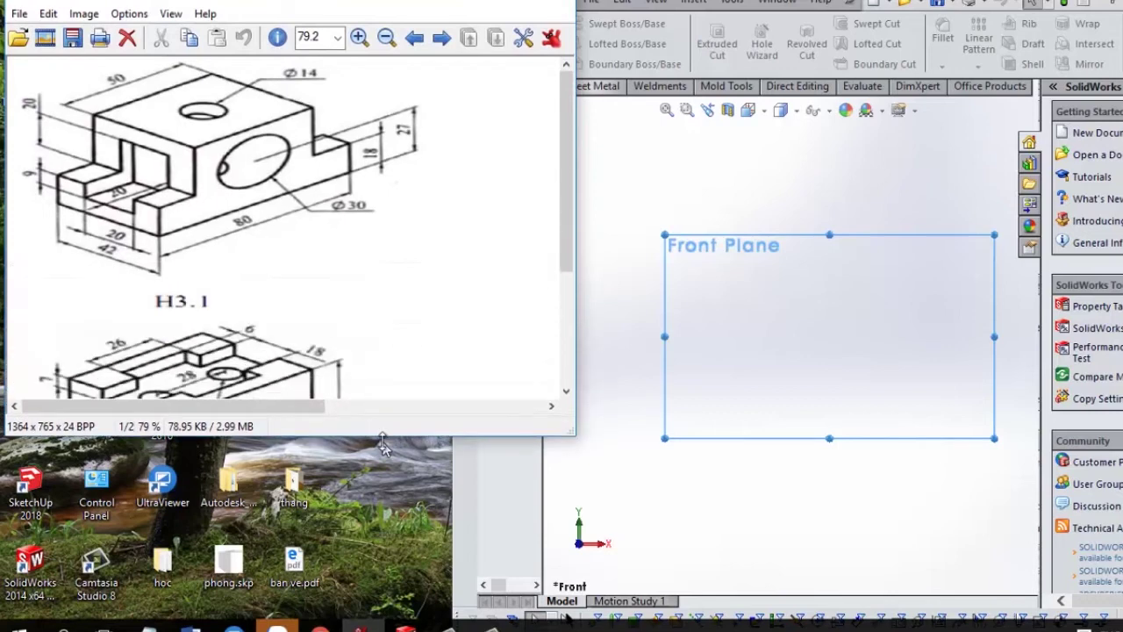
drag(571, 251, 453, 251)
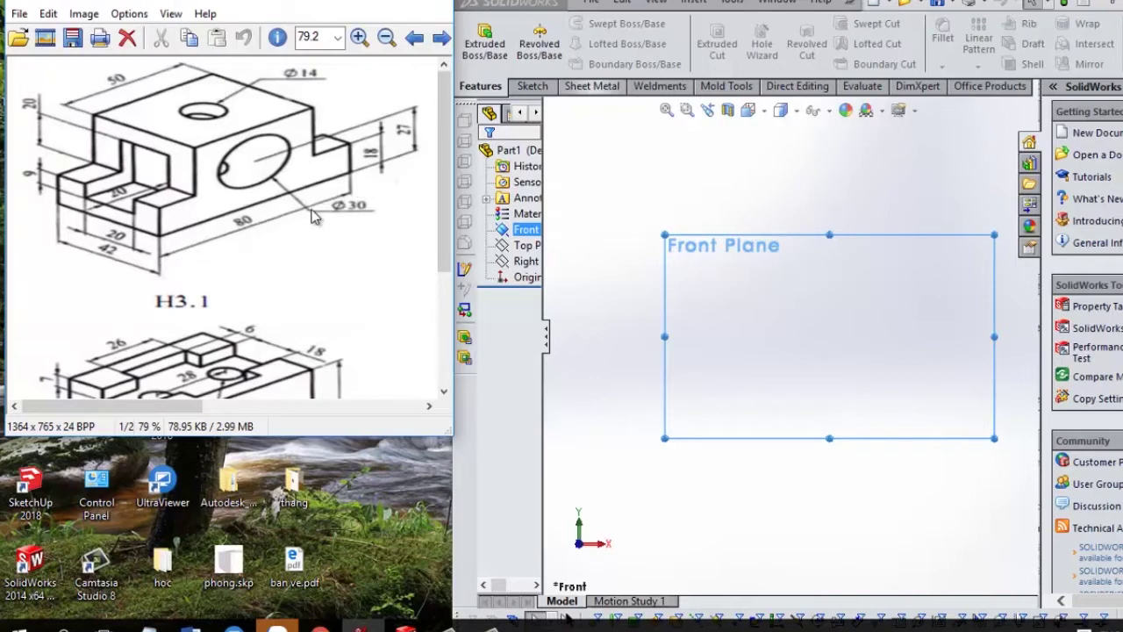
click(540, 88)
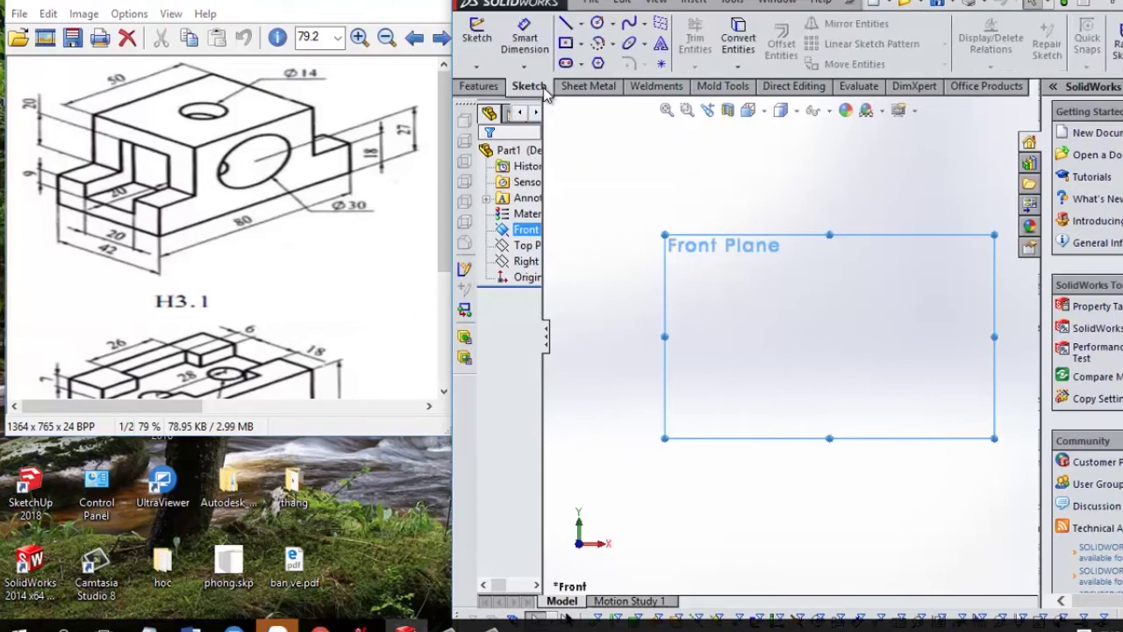
- Draw a center rectangle from the origin on the Front Plane
click(582, 44)
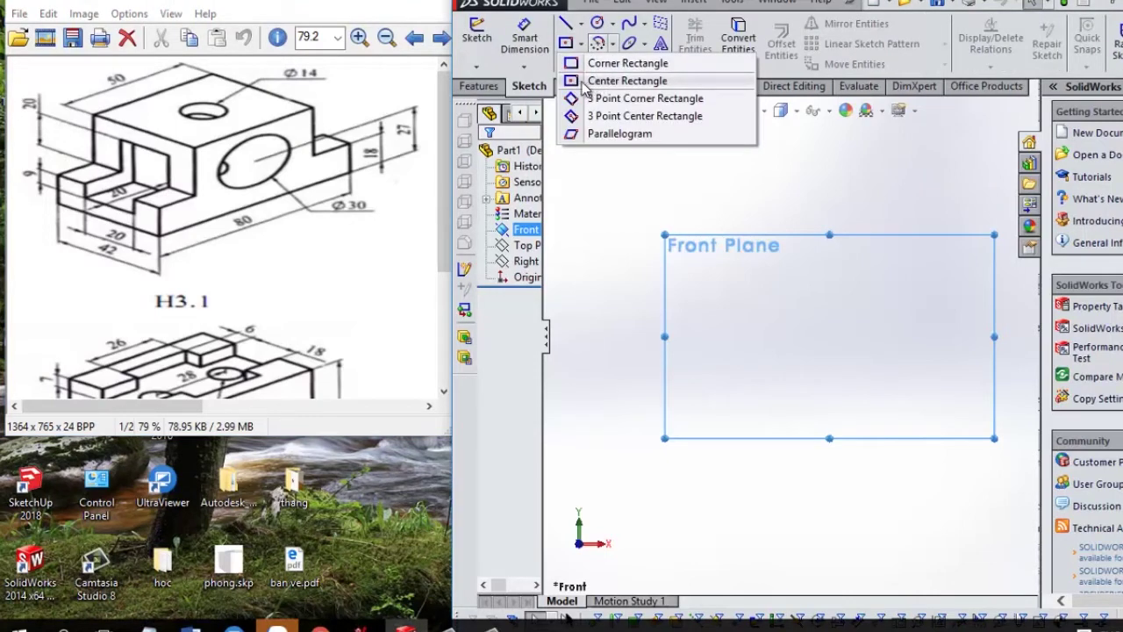
click(593, 84)
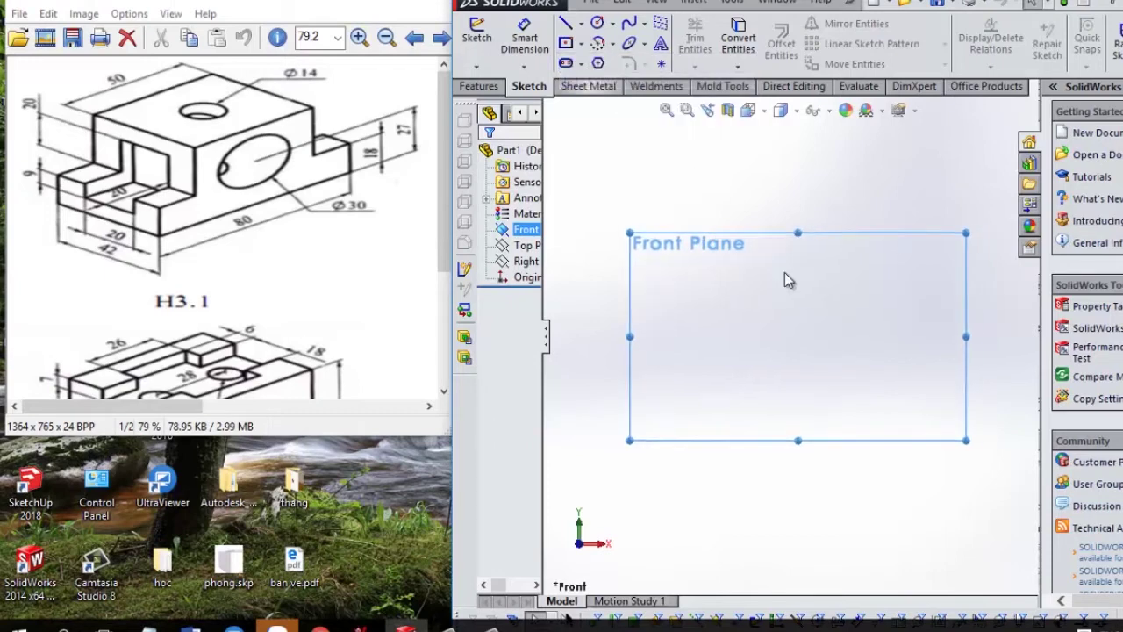
click(789, 336)
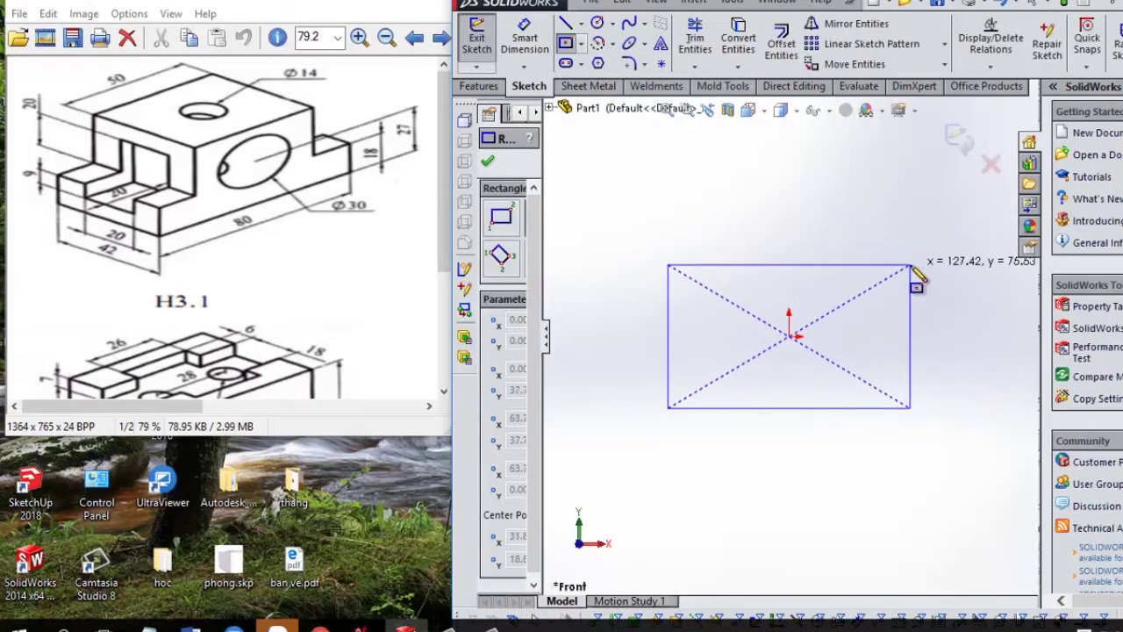
click(913, 262)
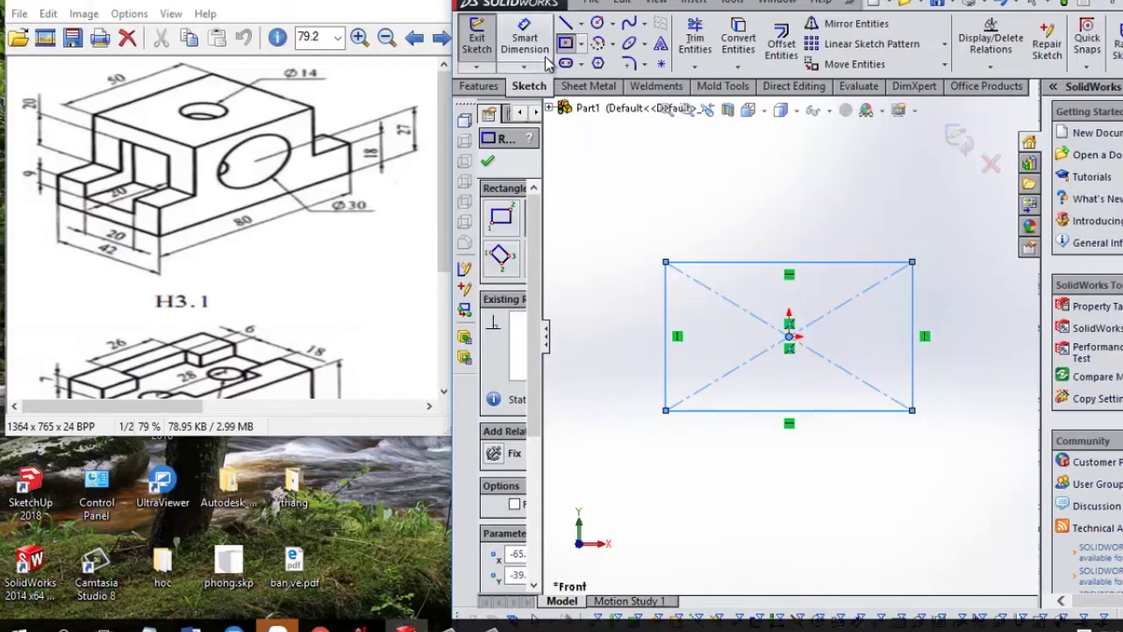
click(527, 42)
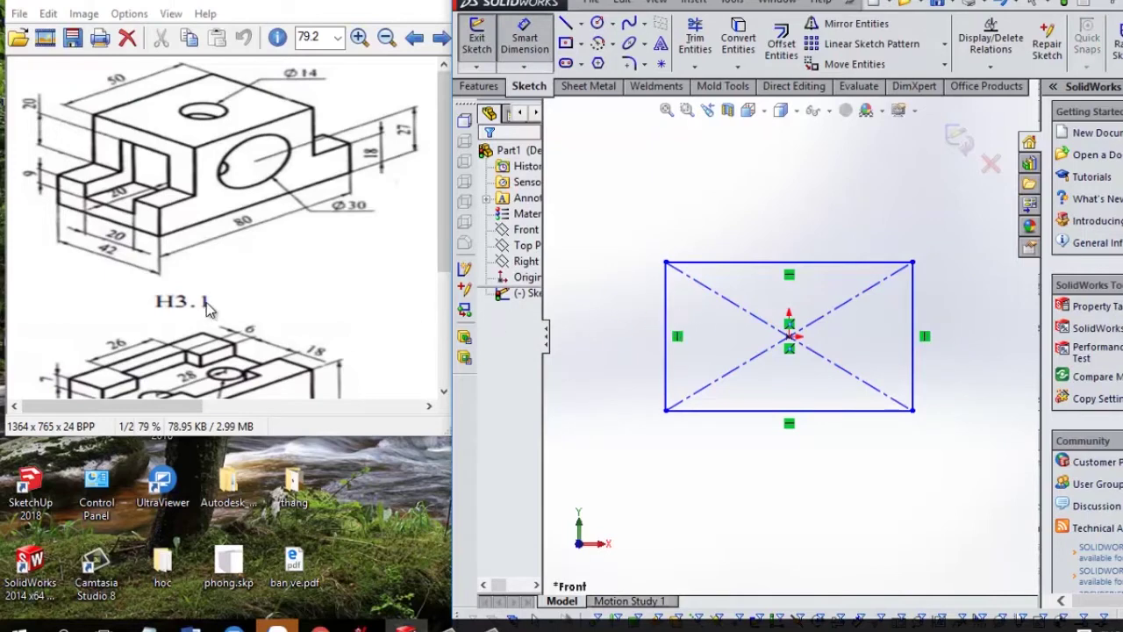
- Dimension the rectangle's left edge 42 mm and its top edge 80 mm
click(666, 360)
click(625, 353)
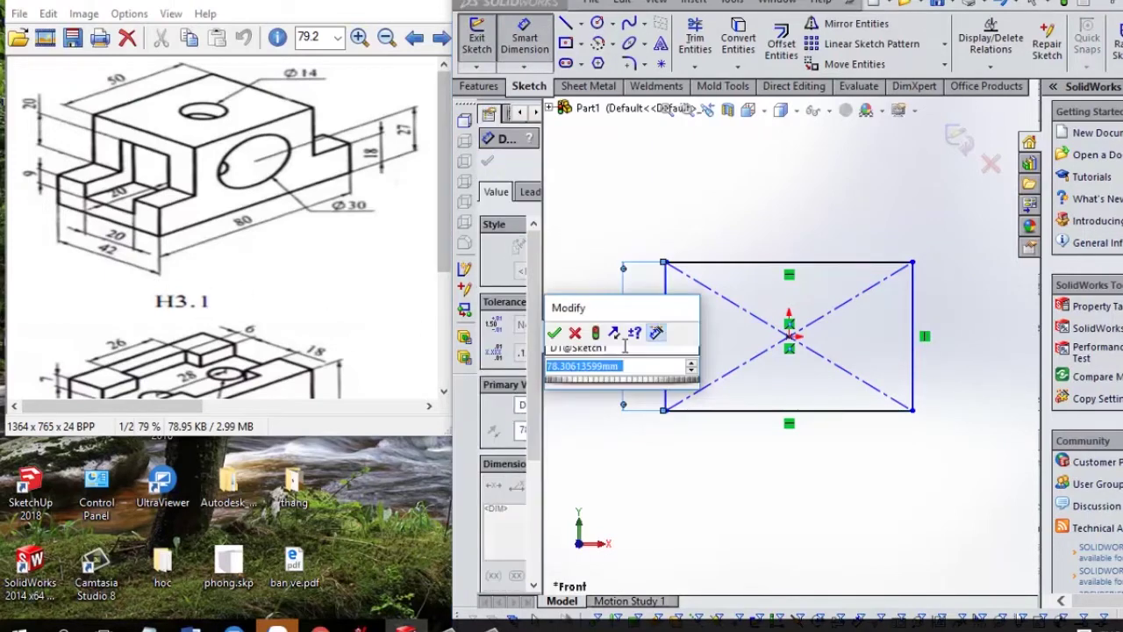
text(42)
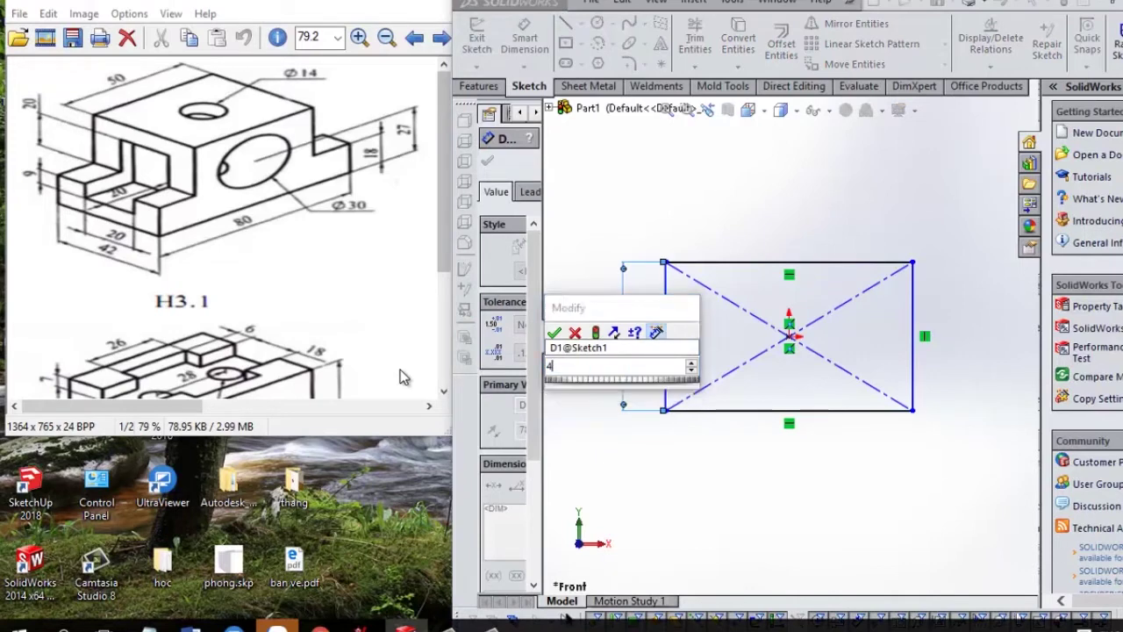
click(554, 332)
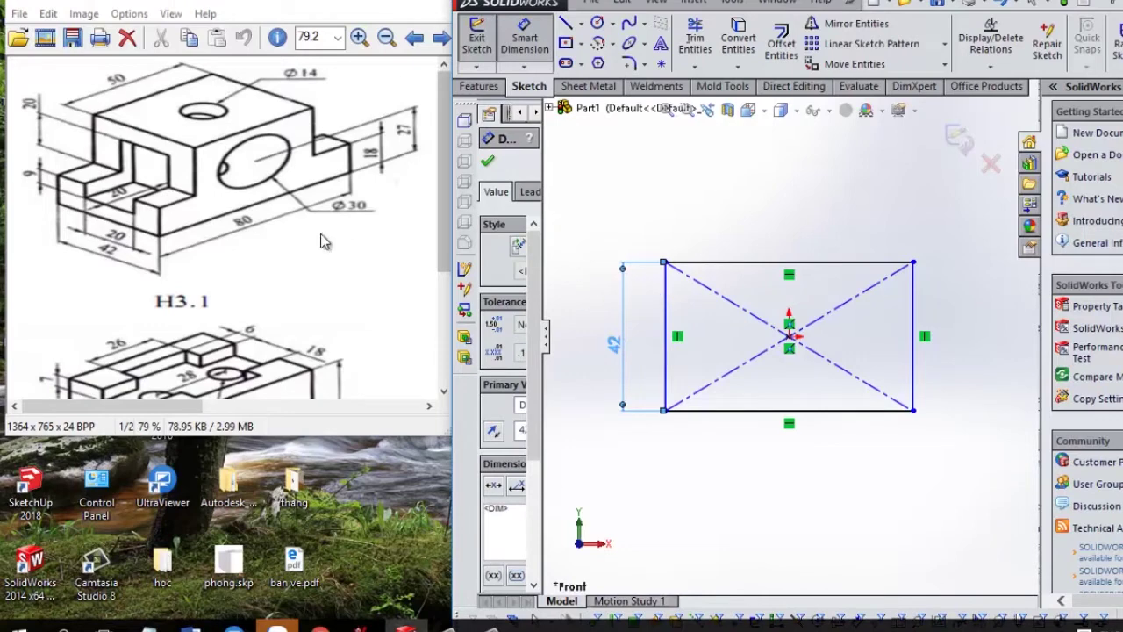
click(788, 262)
click(776, 214)
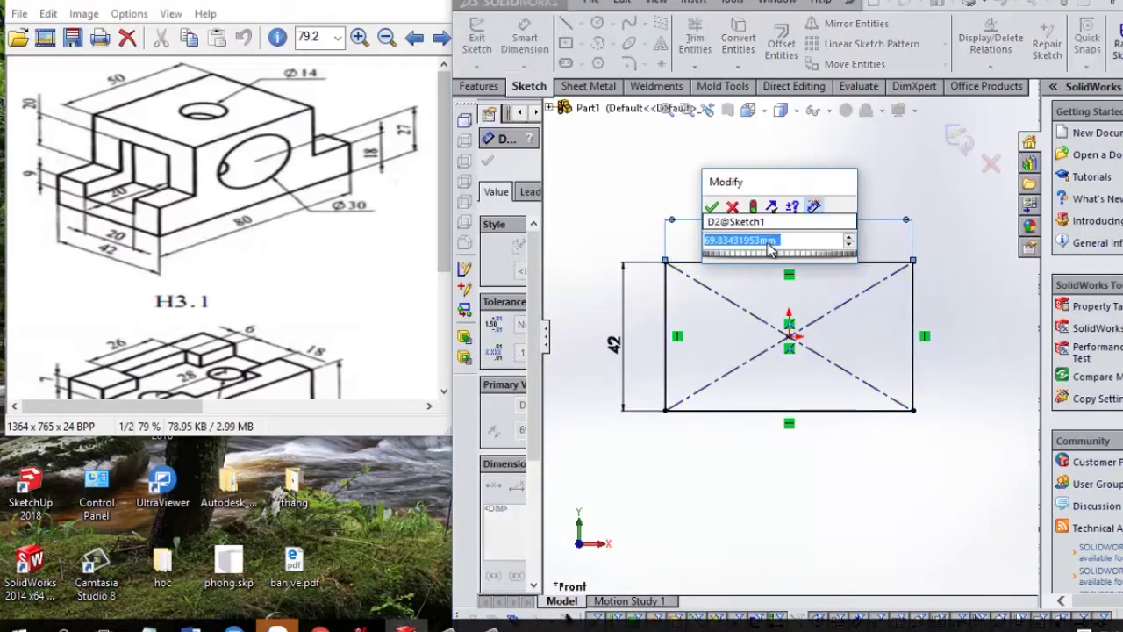
text(80)
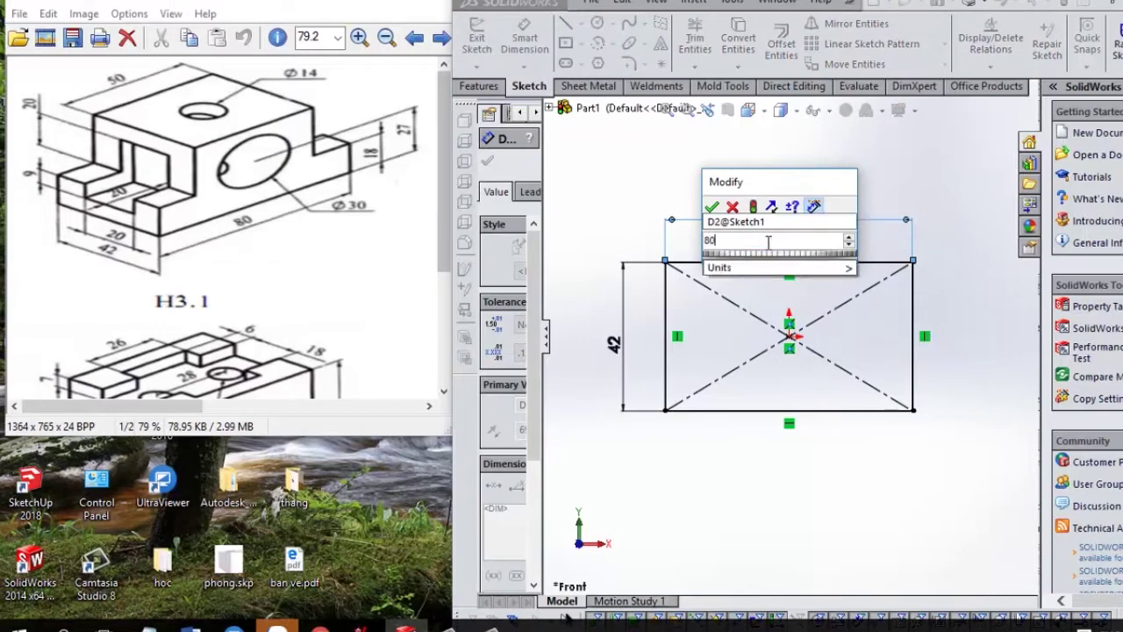
click(712, 207)
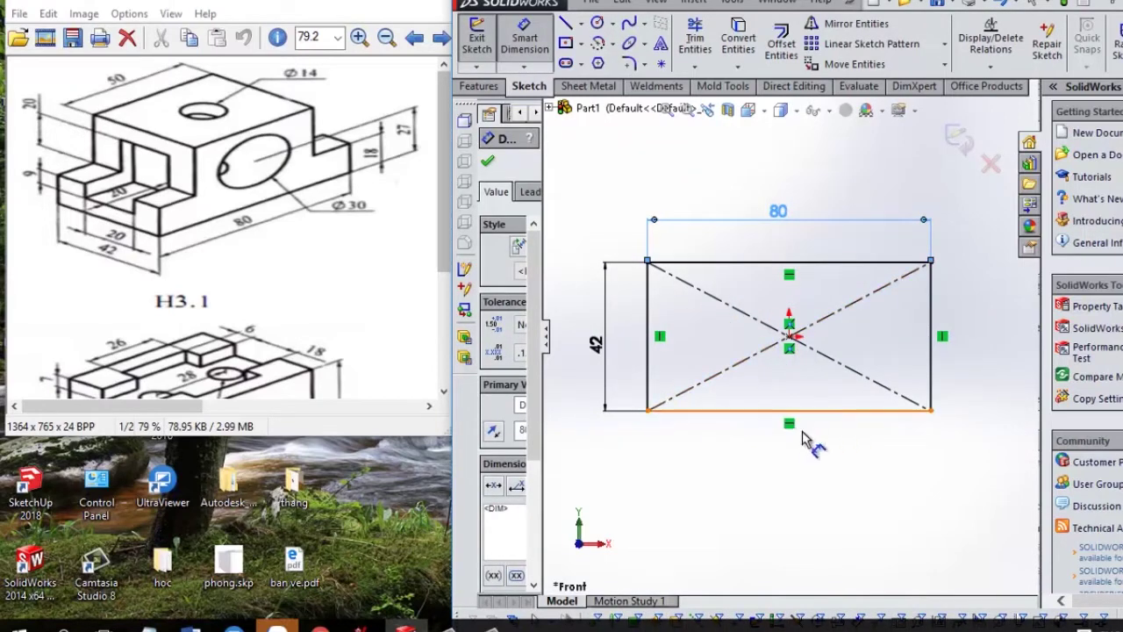
mouse_move(834, 439)
middle_down()
mouse_move(832, 369)
mouse_move(847, 377)
middle_up()
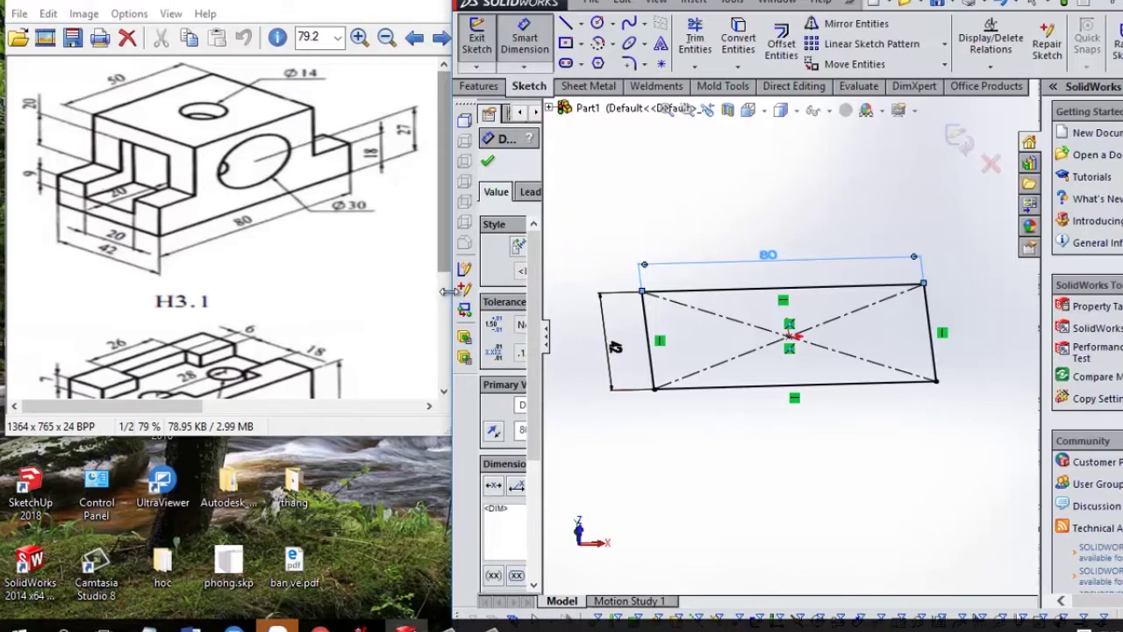
drag(447, 293, 400, 292)
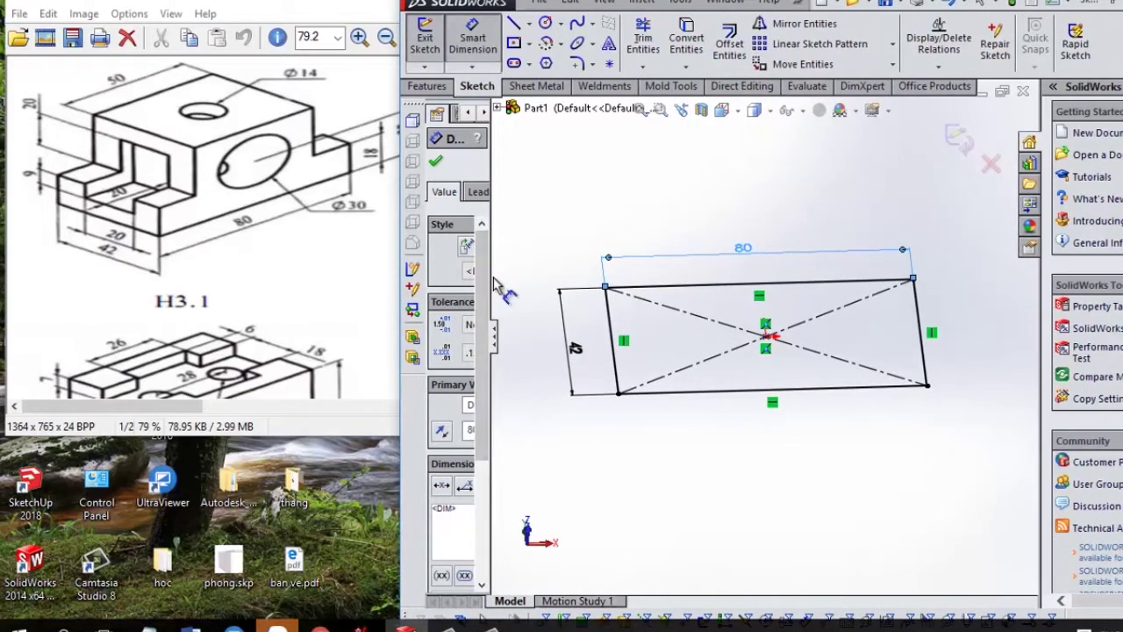
drag(494, 285, 554, 279)
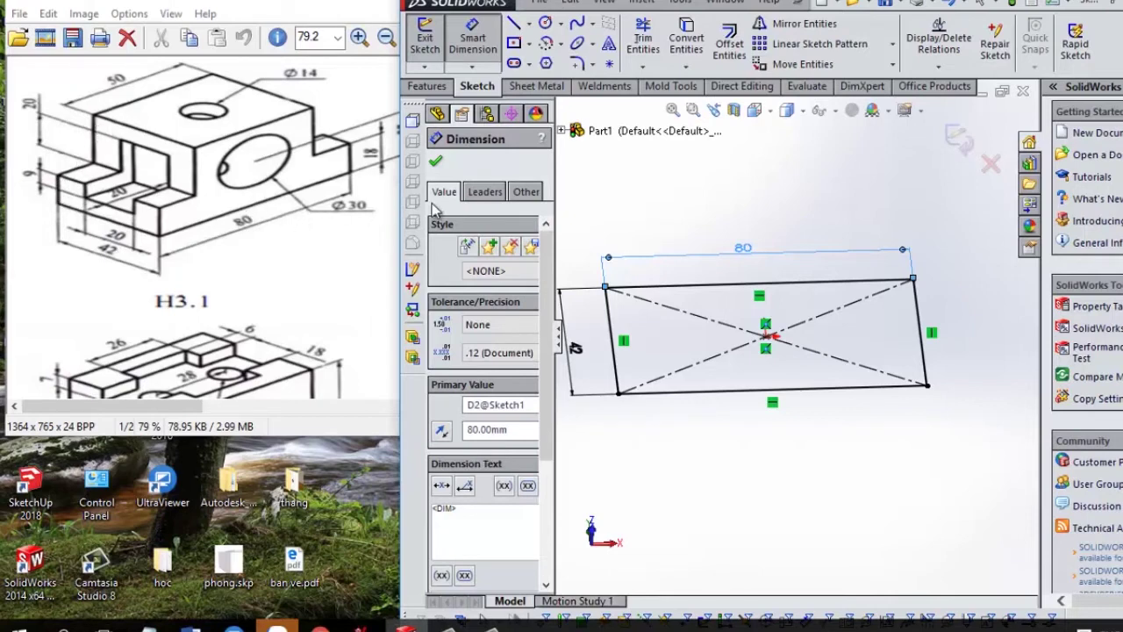
click(438, 87)
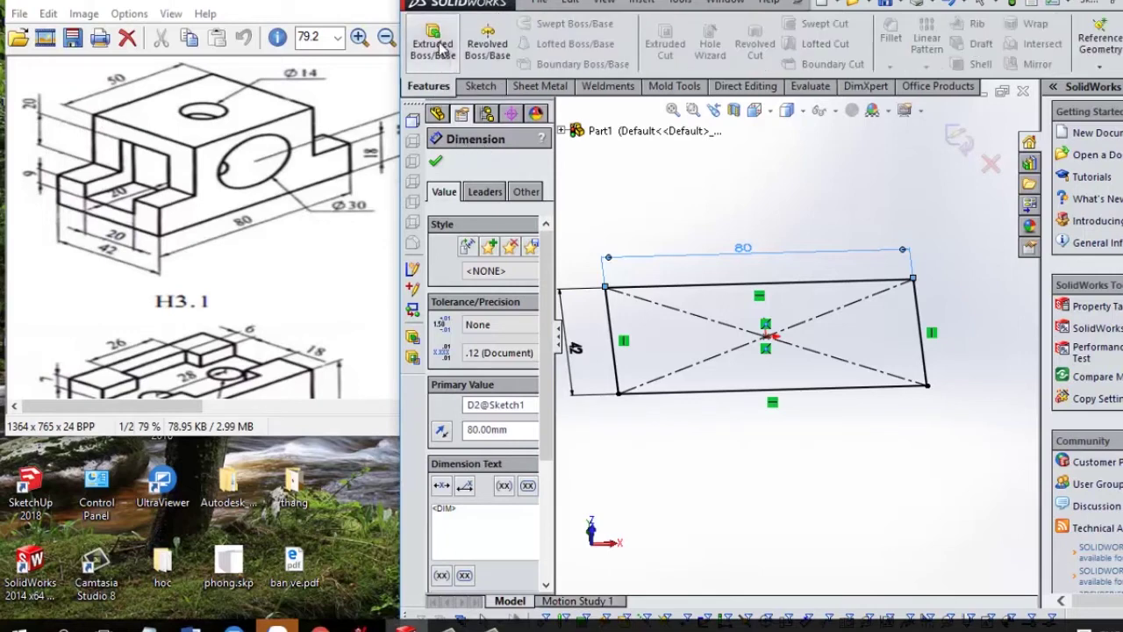
- Extrude the 80 × 42 rectangle 47 mm into a solid block
click(444, 51)
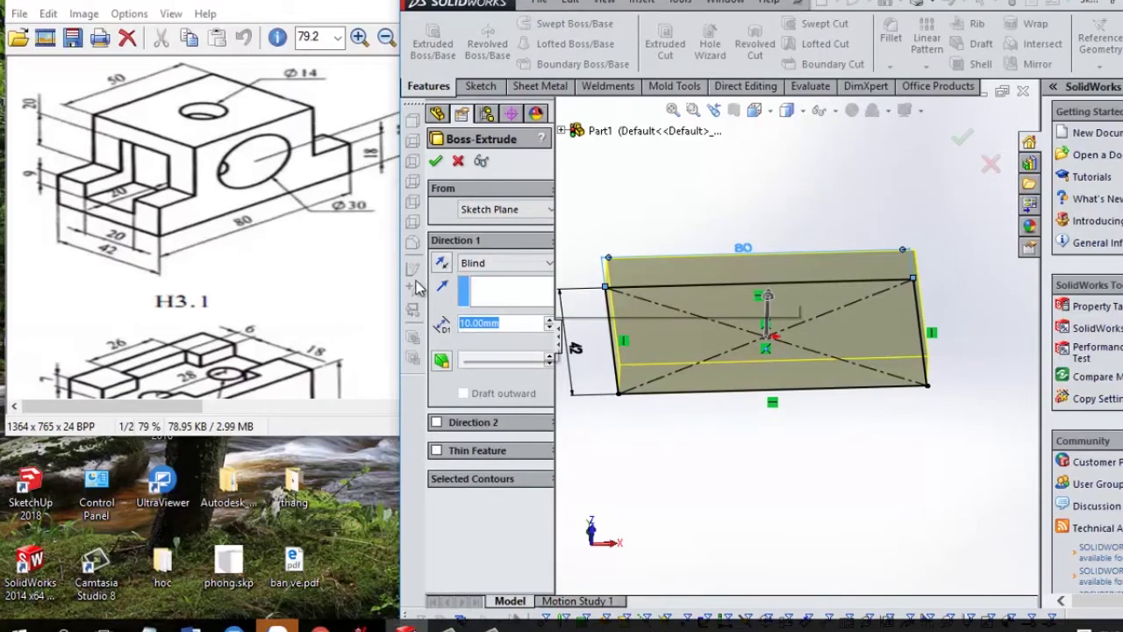
text(47)
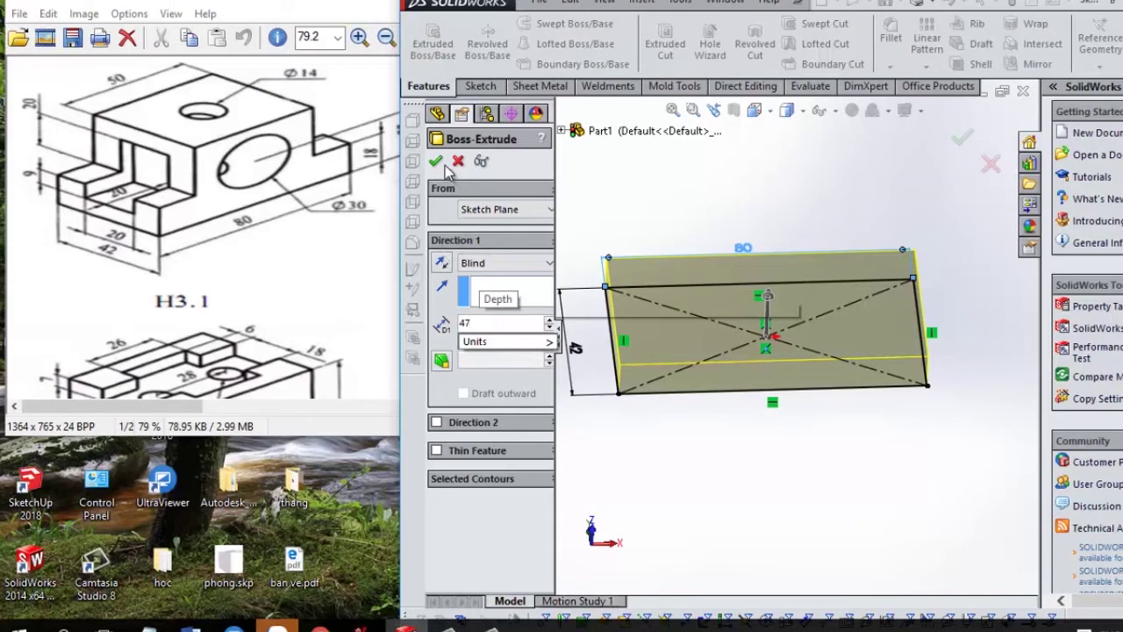
key(Return)
click(436, 163)
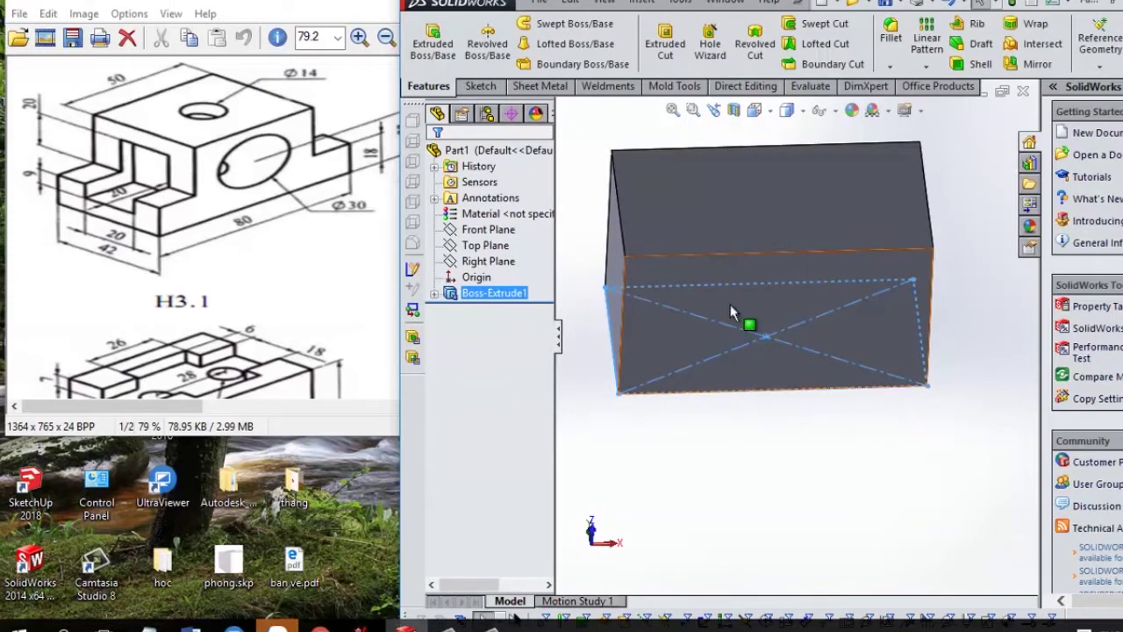
- Zoom and orbit to view the 80 × 42 × 47 box in 3D
scroll(771, 319, down, 3)
scroll(771, 319, up, 6)
scroll(763, 321, up, 1)
mouse_move(846, 335)
middle_down()
mouse_move(859, 446)
mouse_move(815, 489)
middle_up()
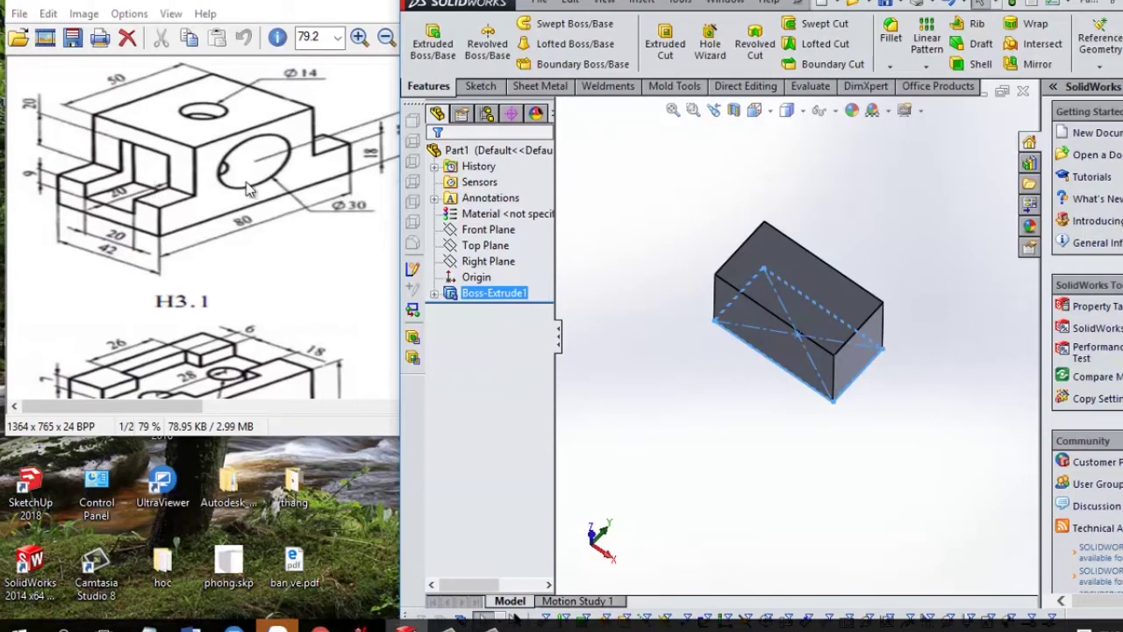
- Face the top face and draw corner rectangles at its left and right ends
click(800, 272)
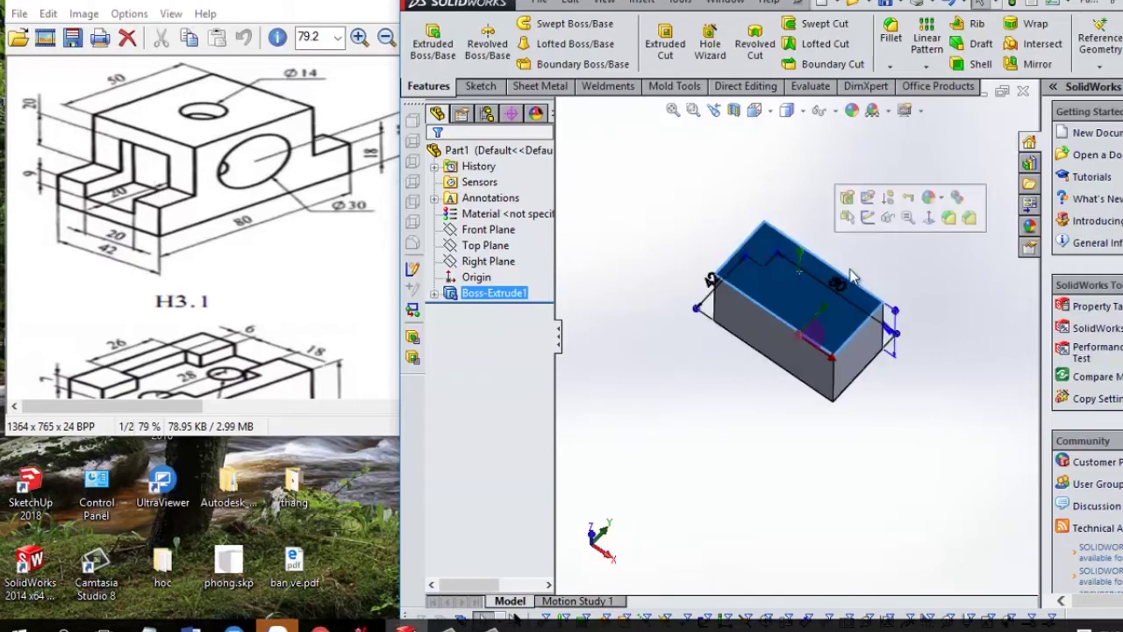
click(929, 218)
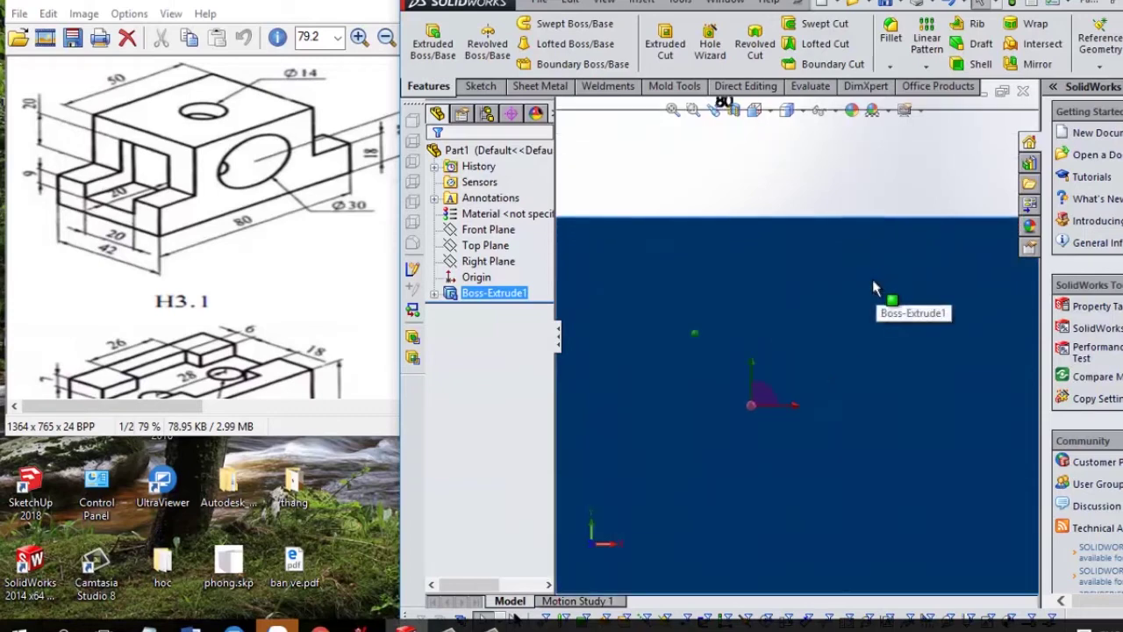
click(480, 86)
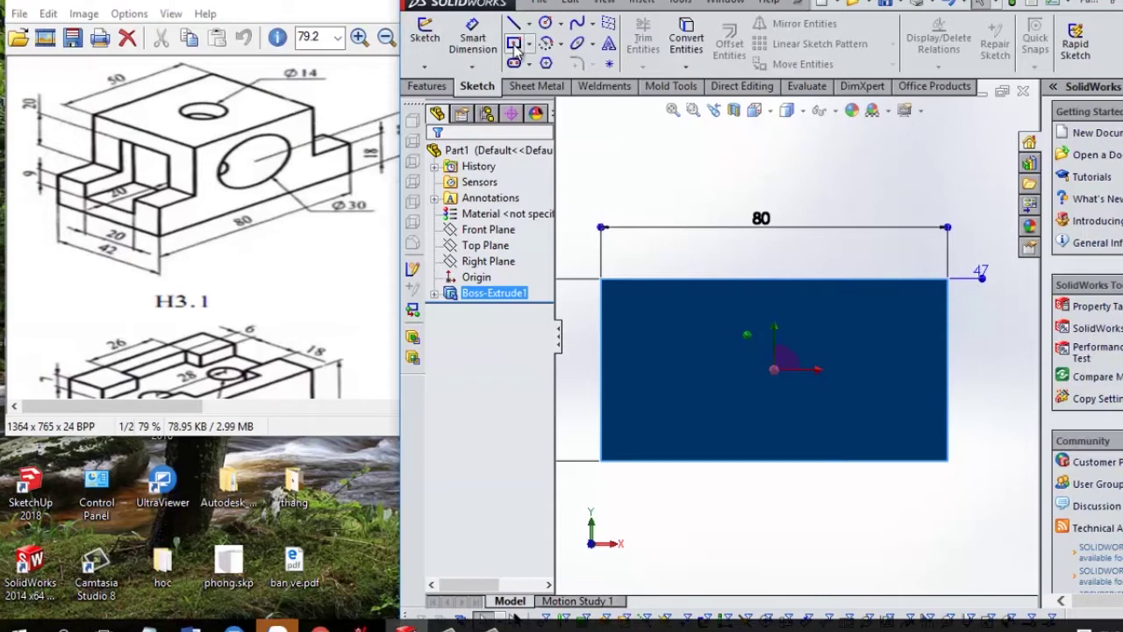
click(513, 43)
drag(600, 279, 656, 460)
drag(947, 279, 901, 461)
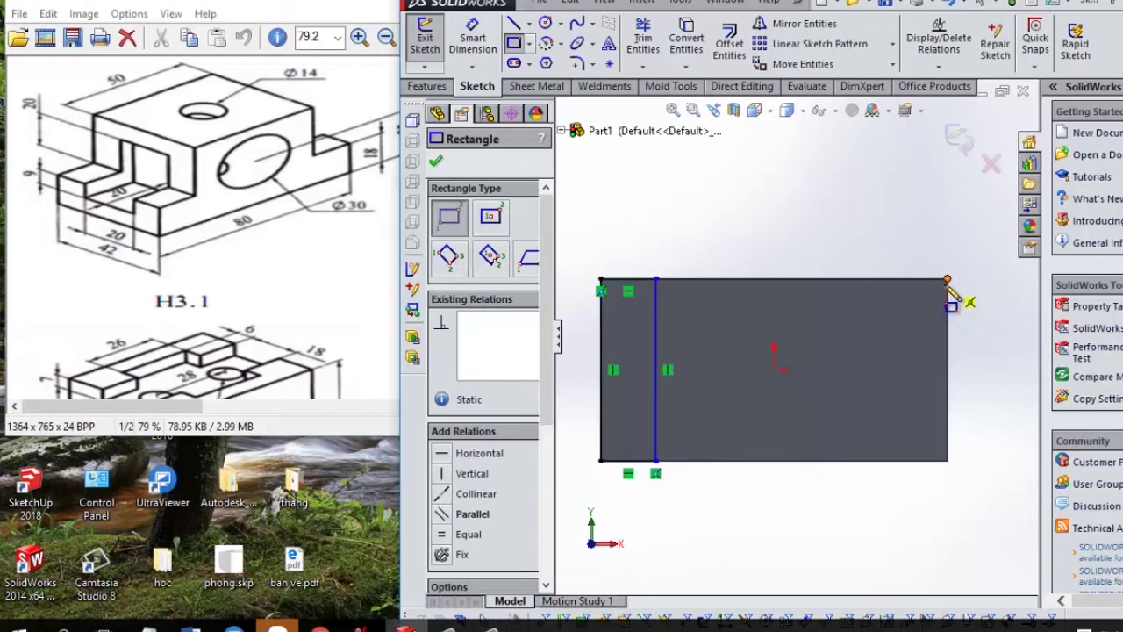
click(900, 460)
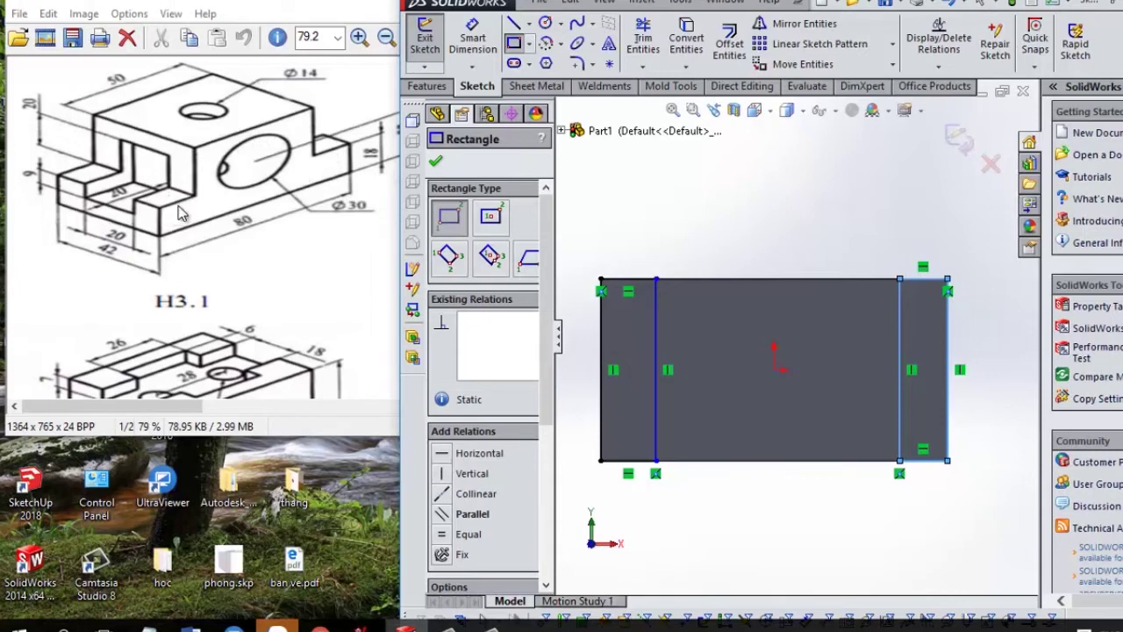
click(472, 39)
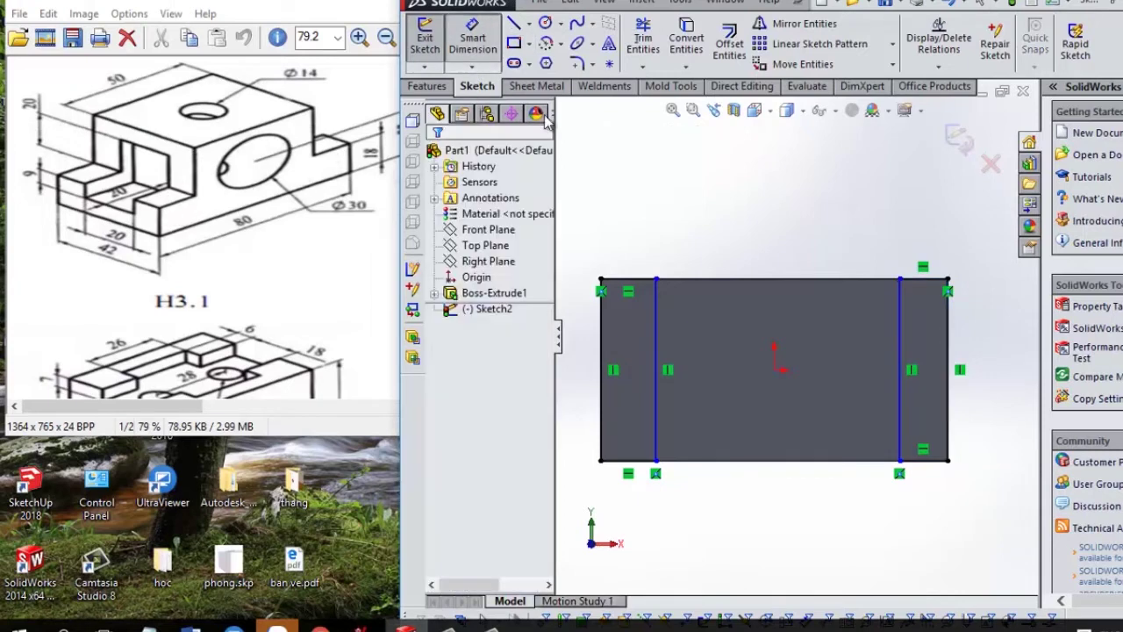
- Dimension the left and right strips' top edges to 15 mm each
click(627, 288)
click(618, 250)
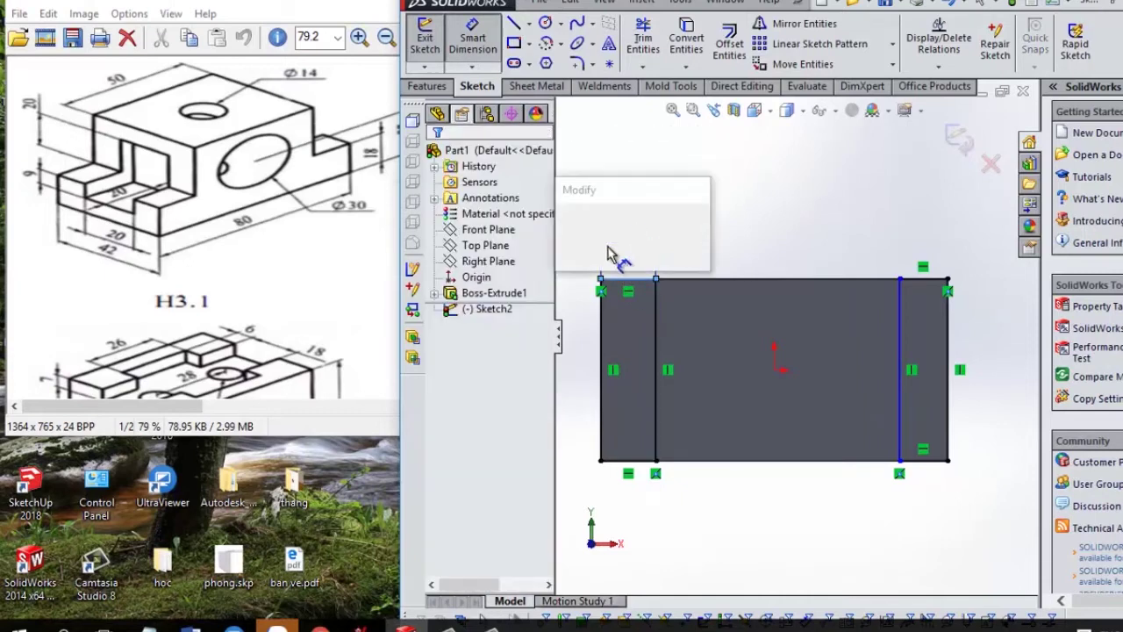
text(15)
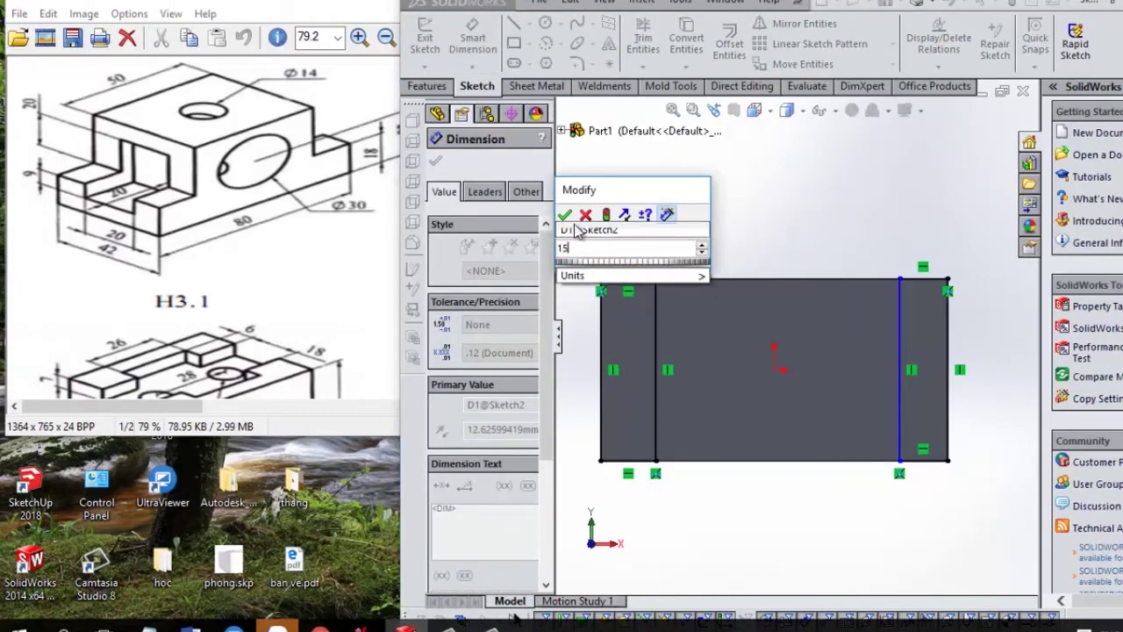
click(566, 216)
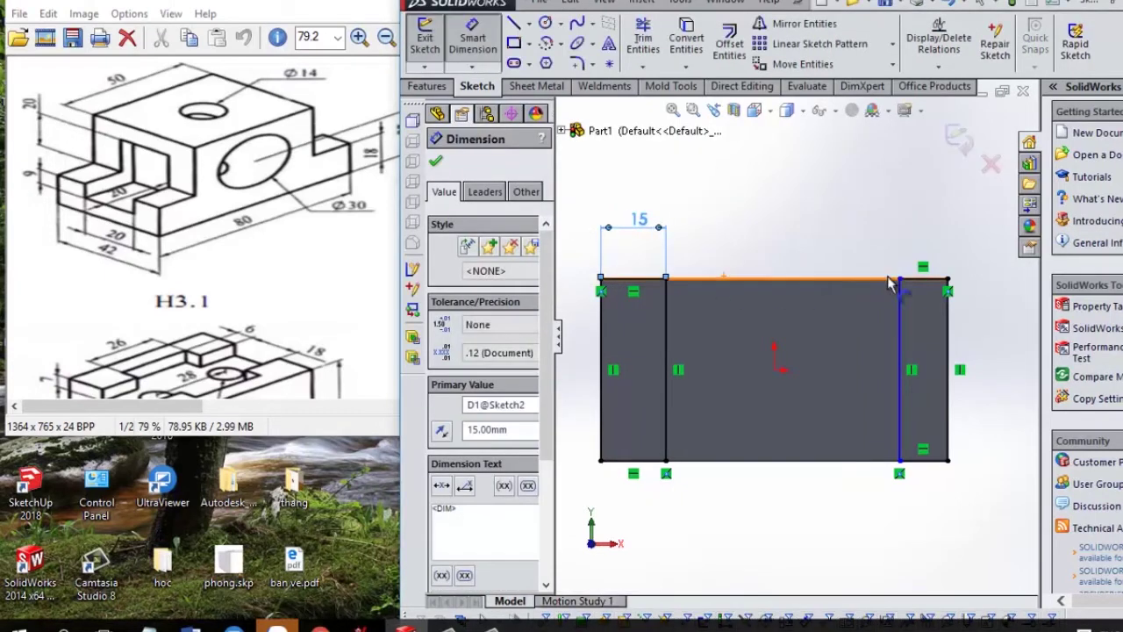
click(922, 279)
click(918, 250)
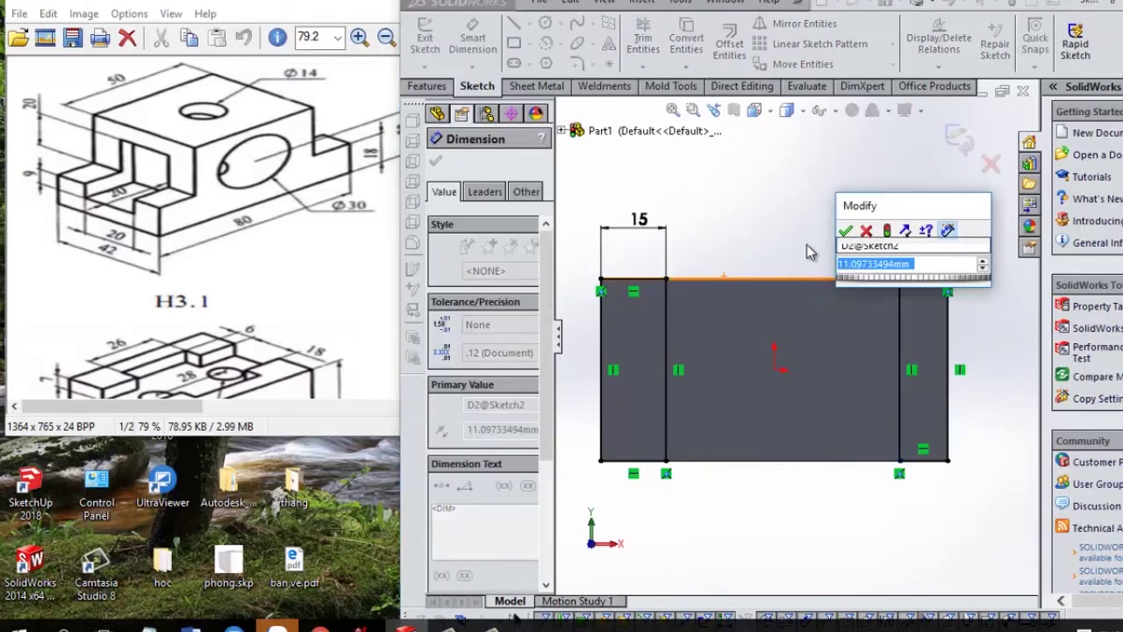
text(15)
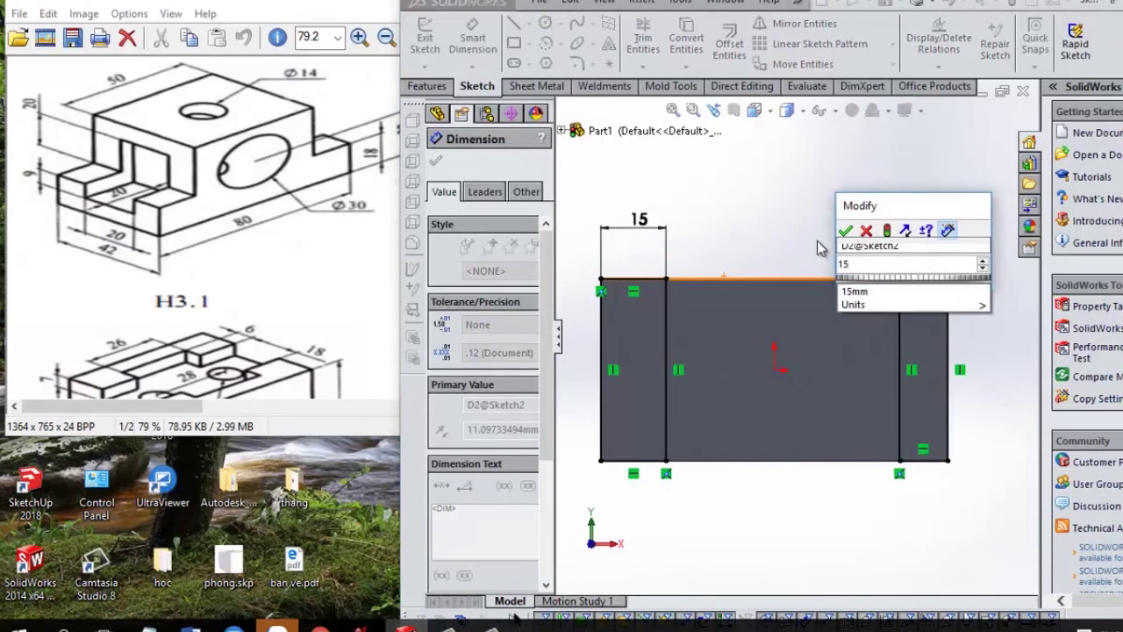
click(846, 230)
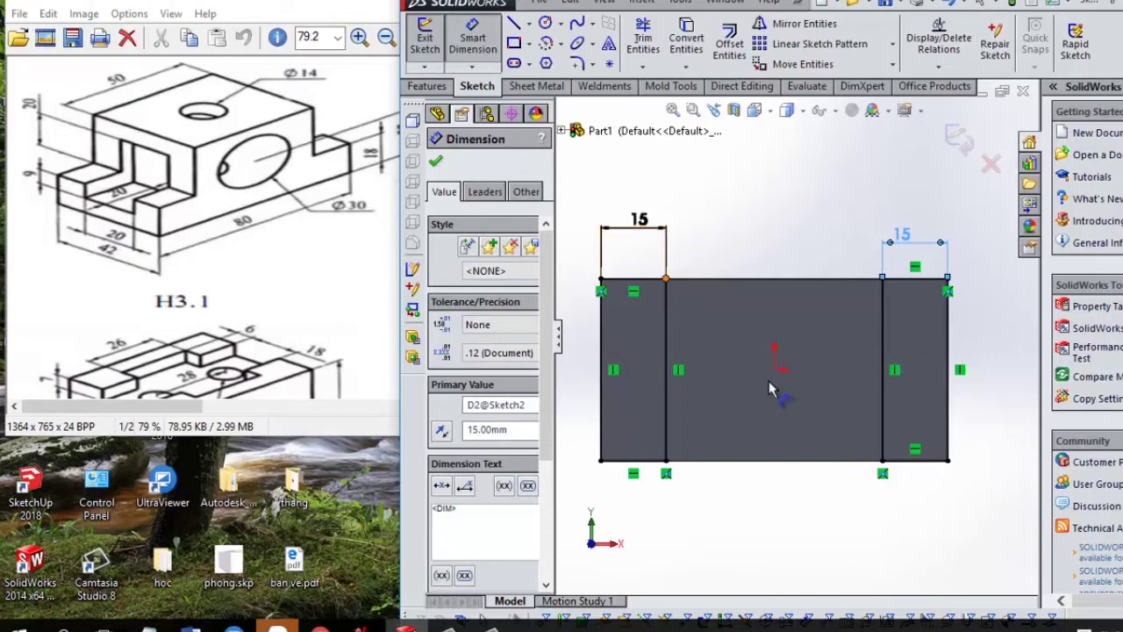
middle_drag(852, 502, 841, 397)
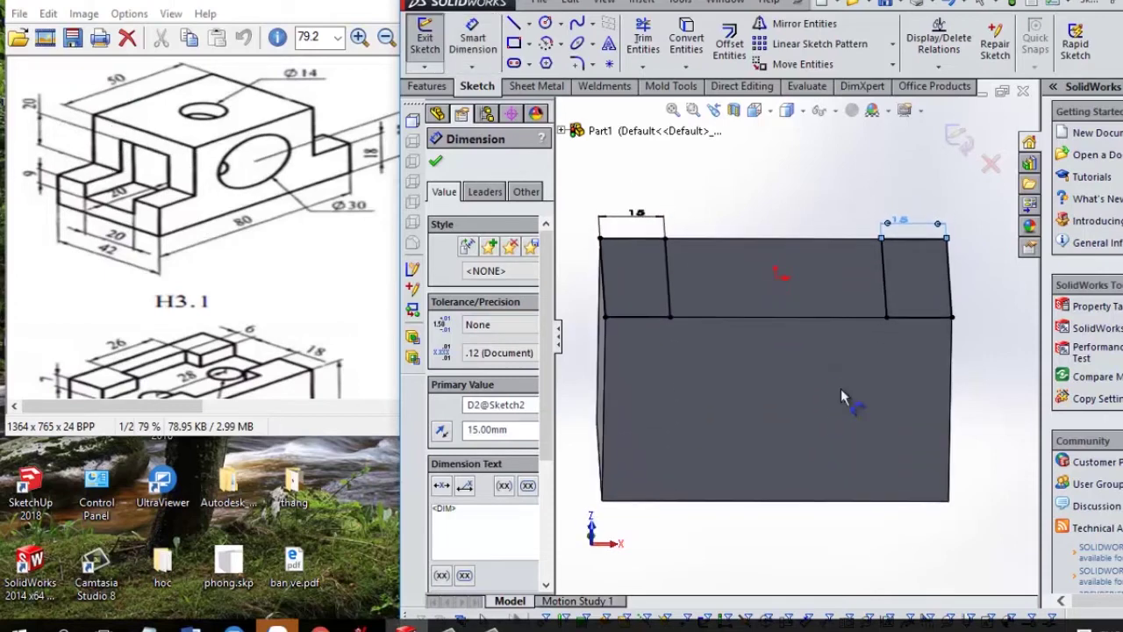
- Cut-extrude the two 15 mm end strips 29 mm deep
click(430, 88)
click(665, 46)
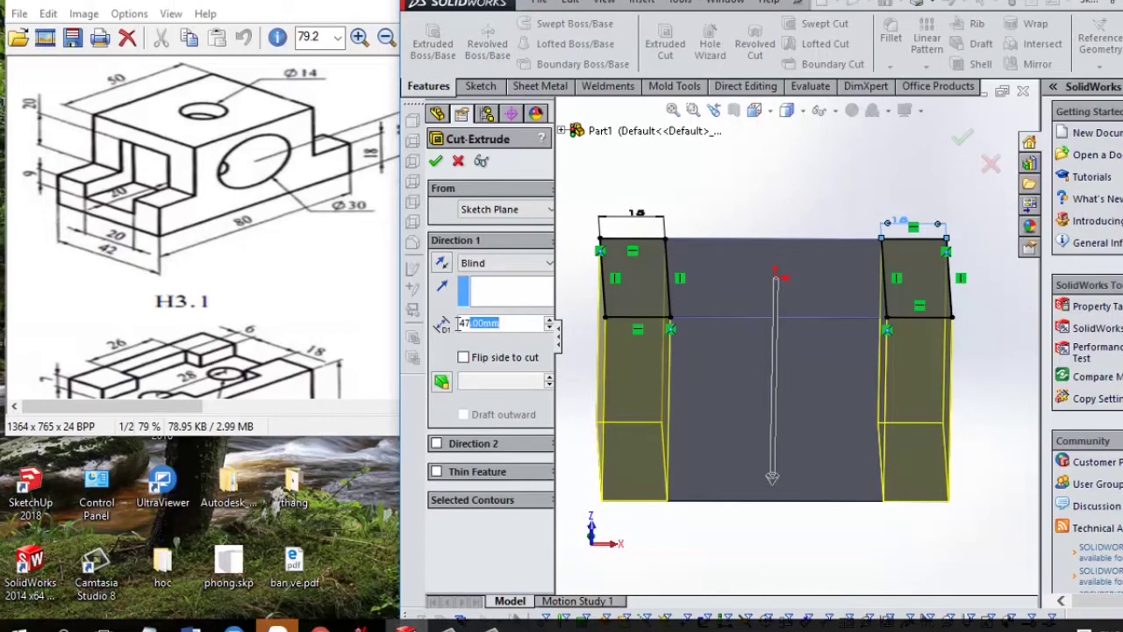
text(29)
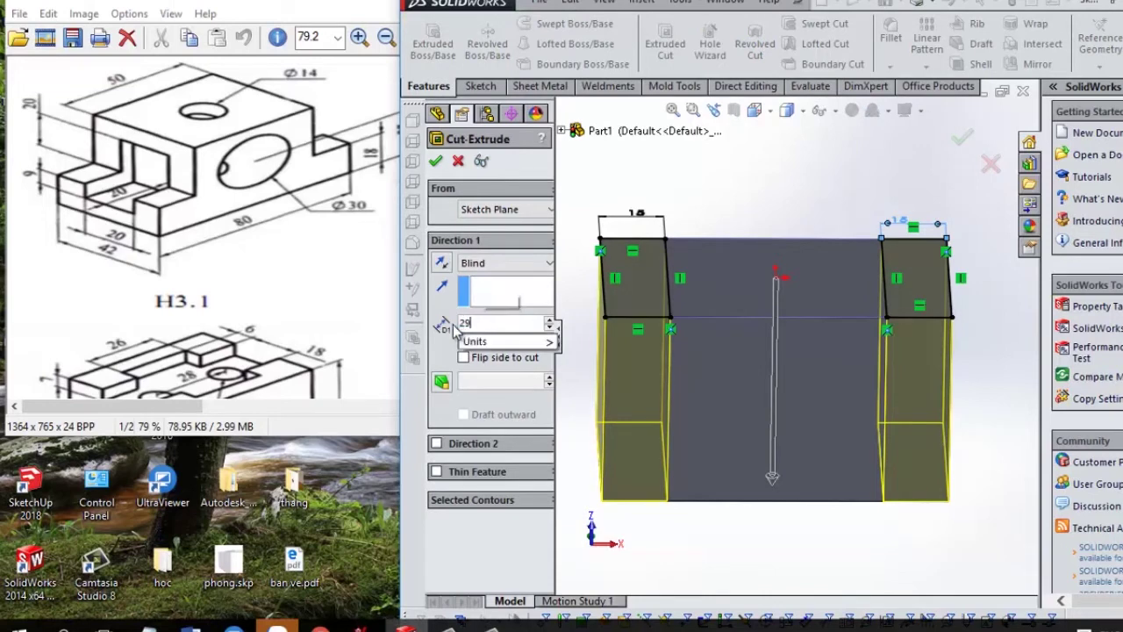
key(Return)
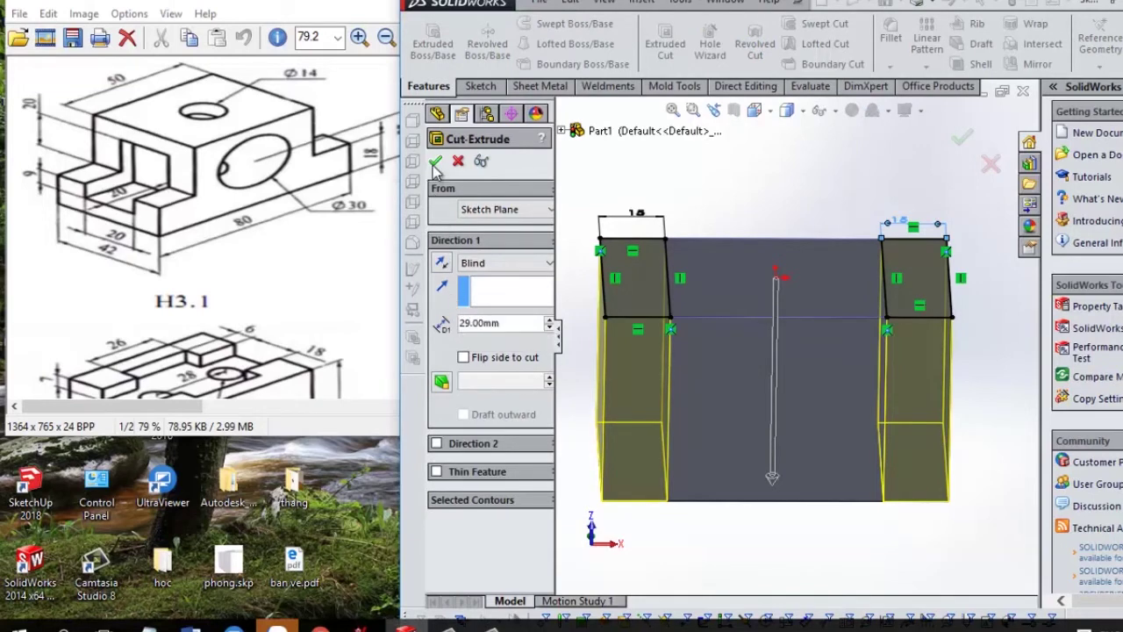
click(435, 163)
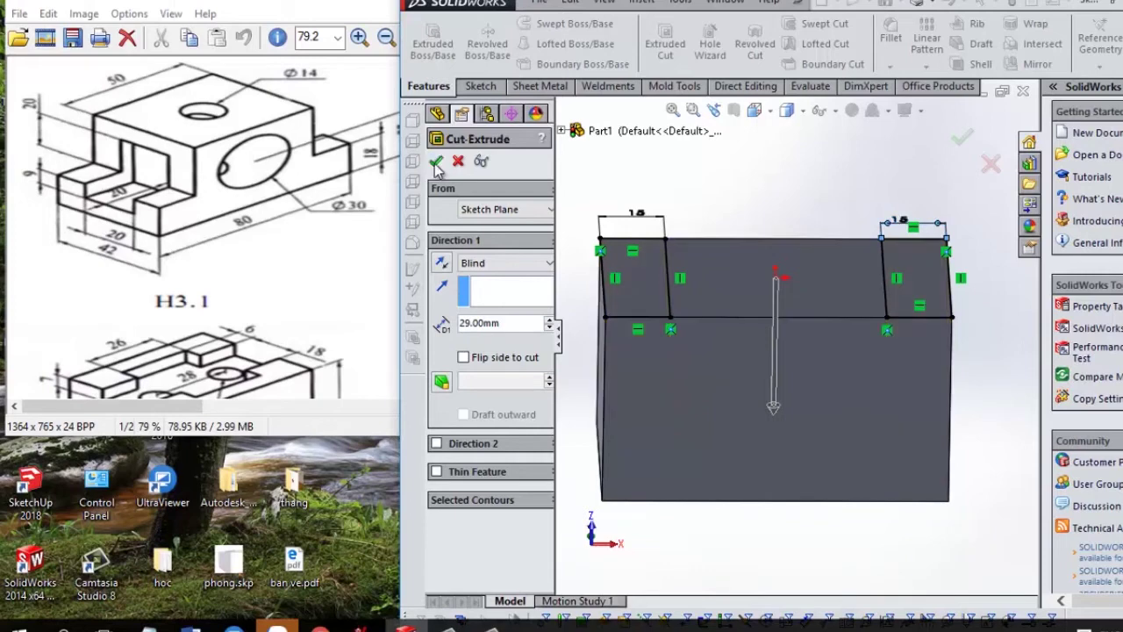
mouse_move(733, 380)
middle_down()
mouse_move(761, 341)
mouse_move(747, 308)
mouse_move(684, 318)
mouse_move(805, 398)
mouse_move(784, 427)
middle_up()
- Select the lower step's front face and view it head-on
scroll(777, 425, down, 2)
scroll(777, 427, up, 4)
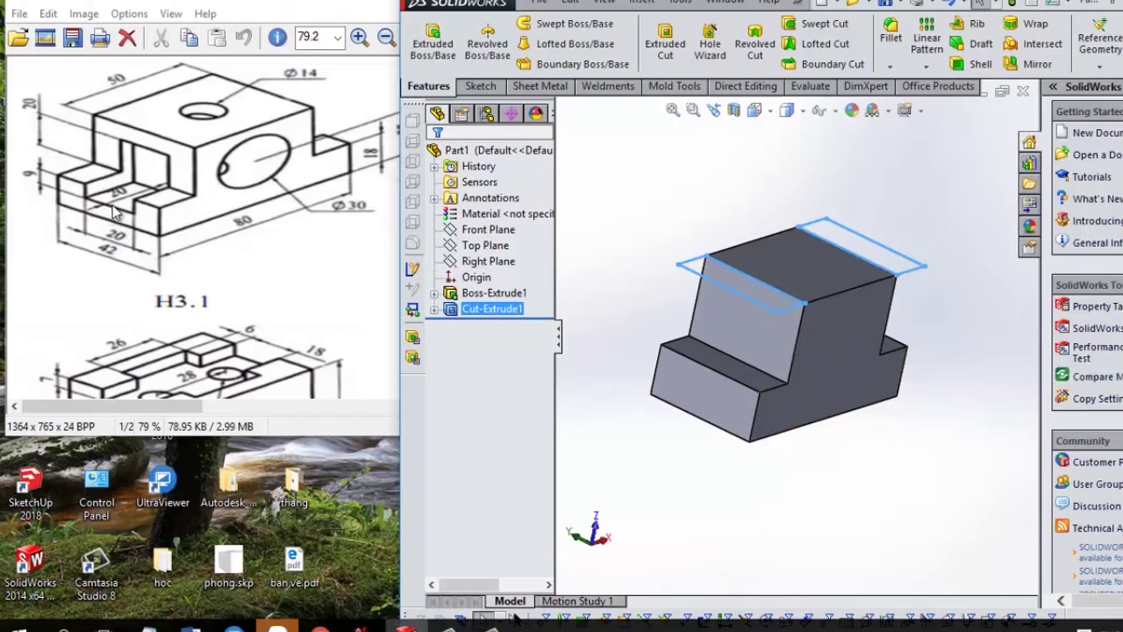
click(731, 388)
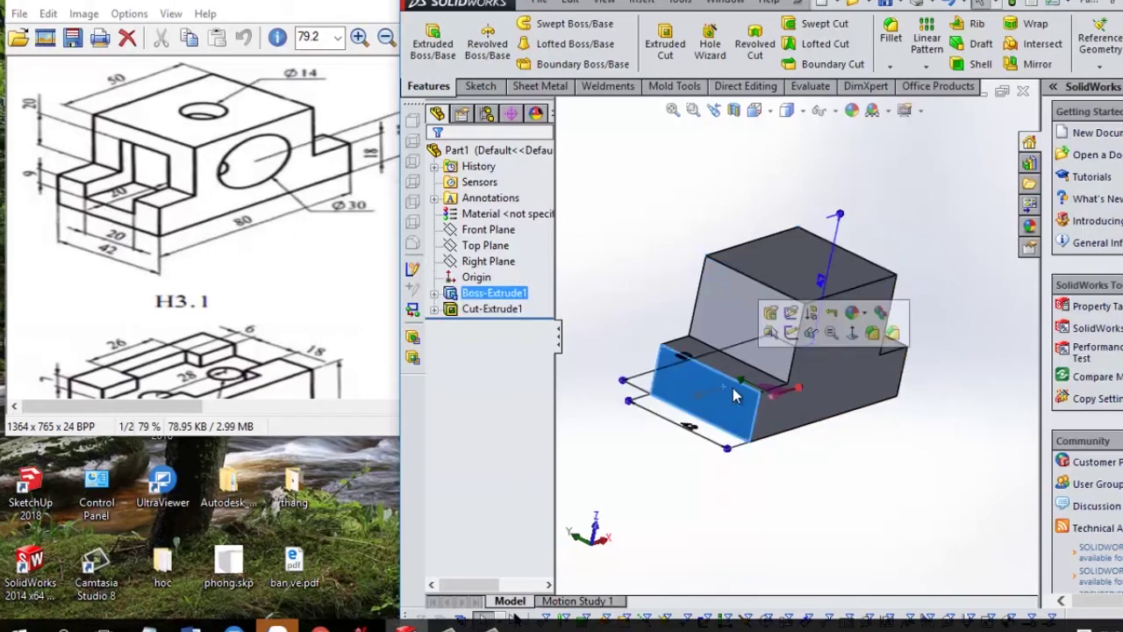
click(851, 333)
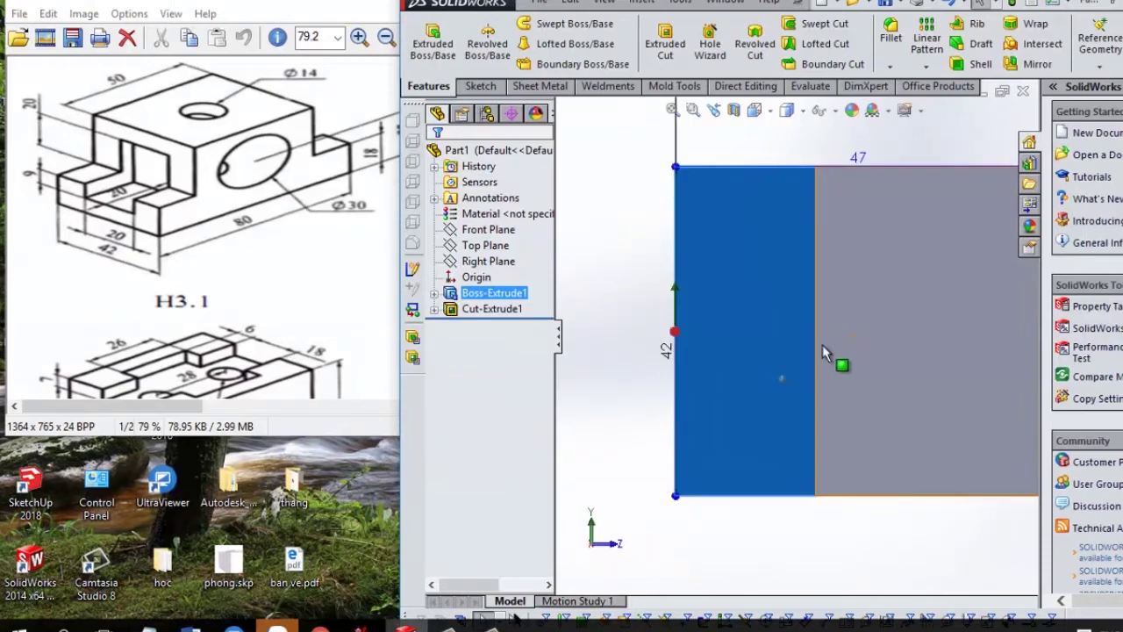
scroll(721, 394, up, 1)
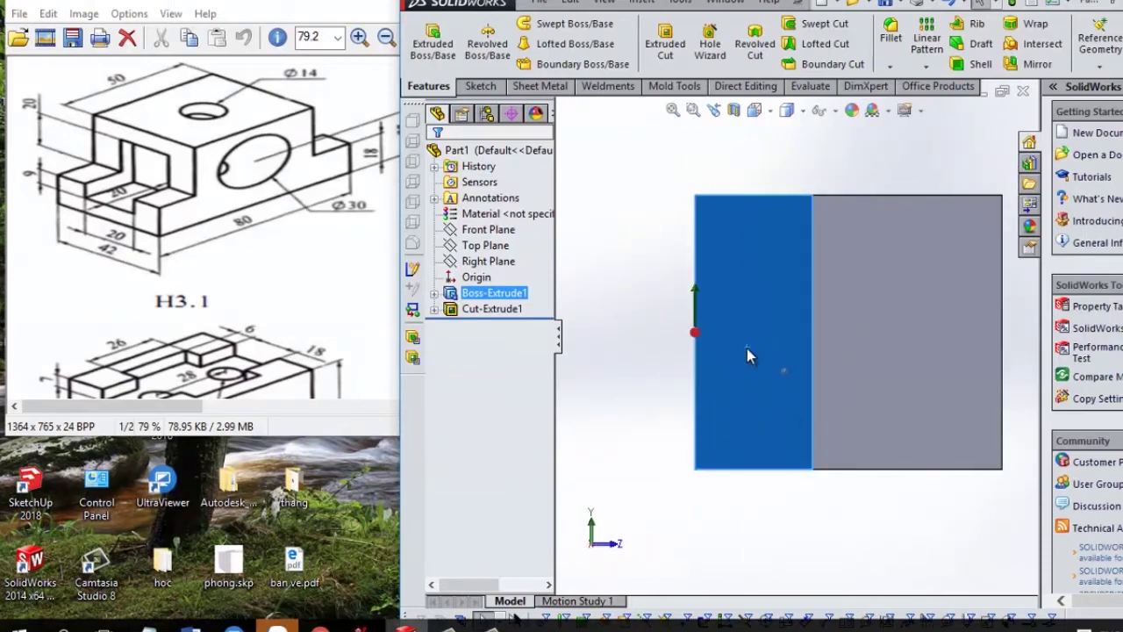
right_click(747, 348)
click(839, 230)
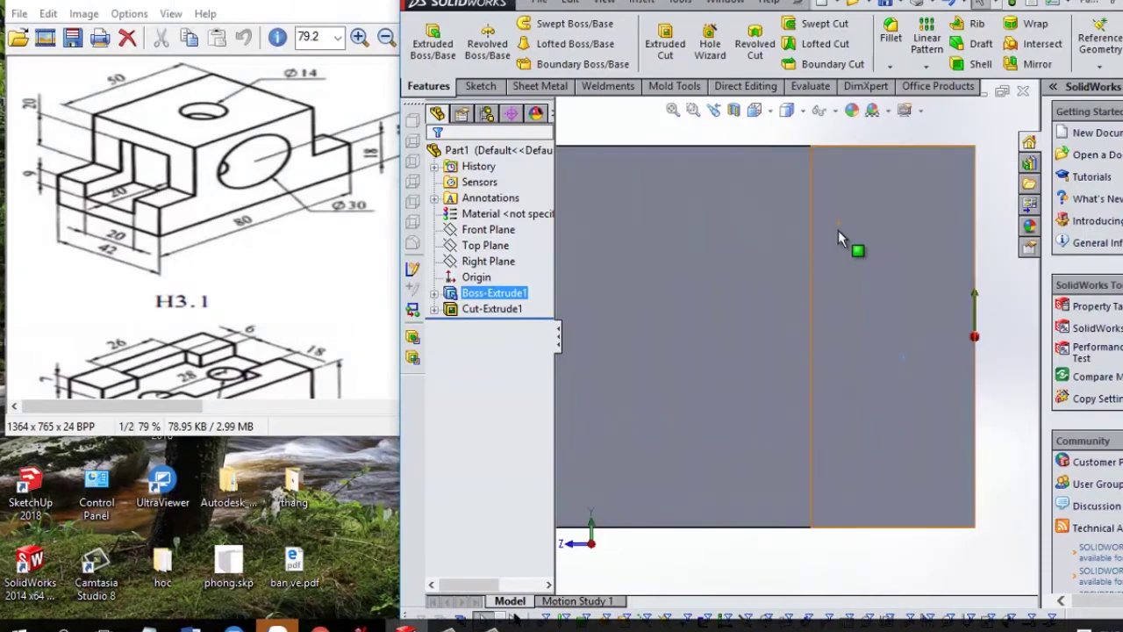
- Orbit the model and turn the lower end face normal to the view
scroll(845, 321, up, 1)
scroll(829, 342, up, 1)
middle_drag(816, 355, 835, 442)
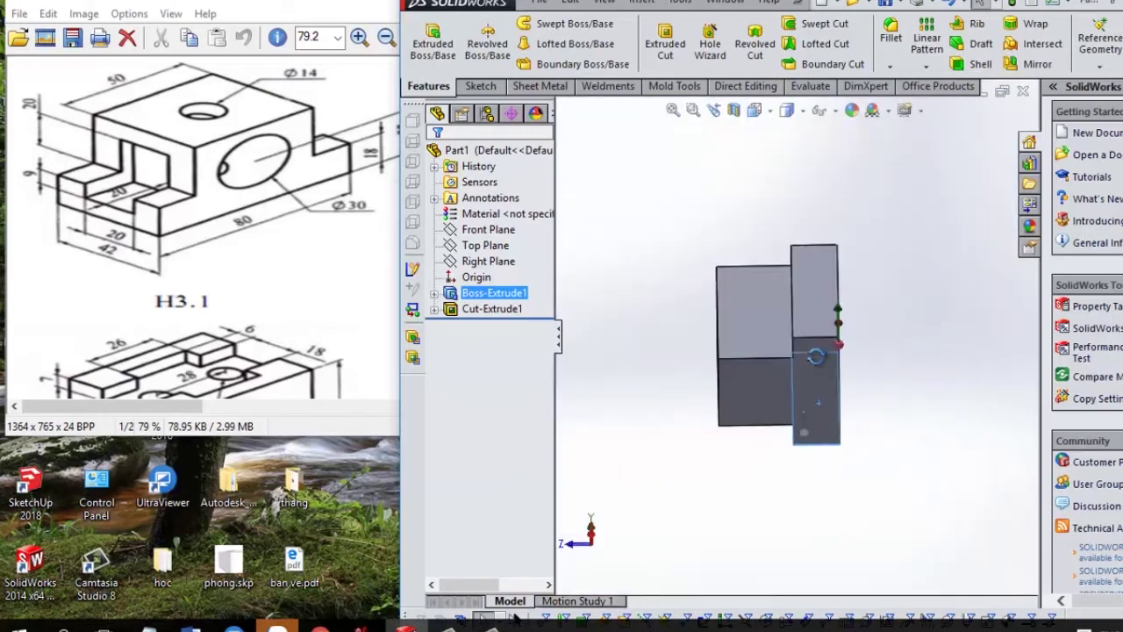
right_click(835, 441)
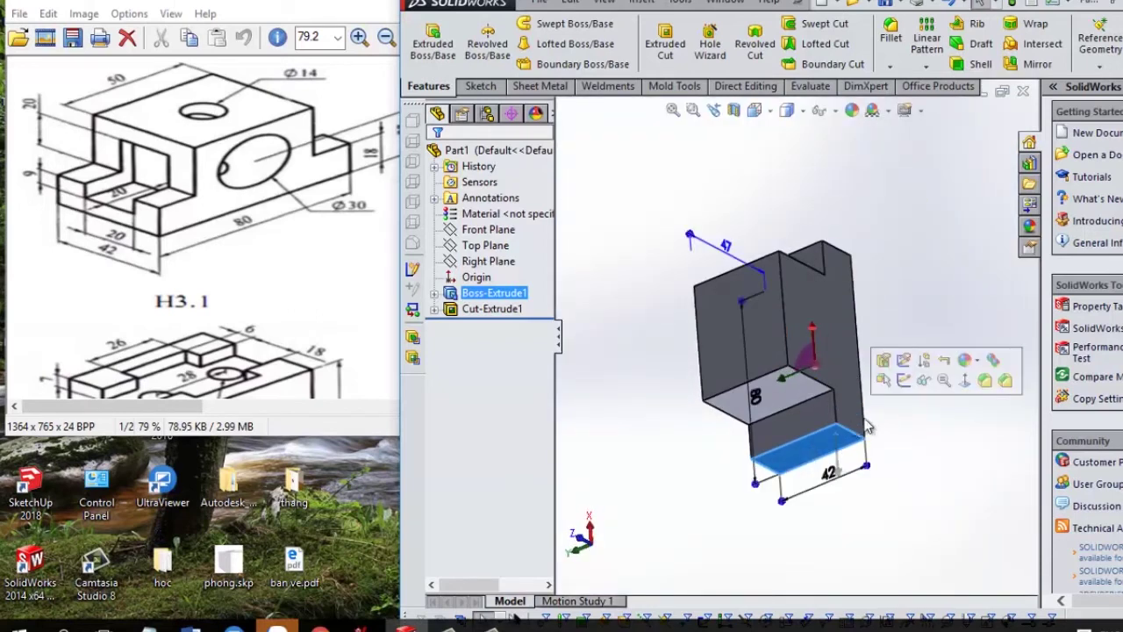
click(958, 392)
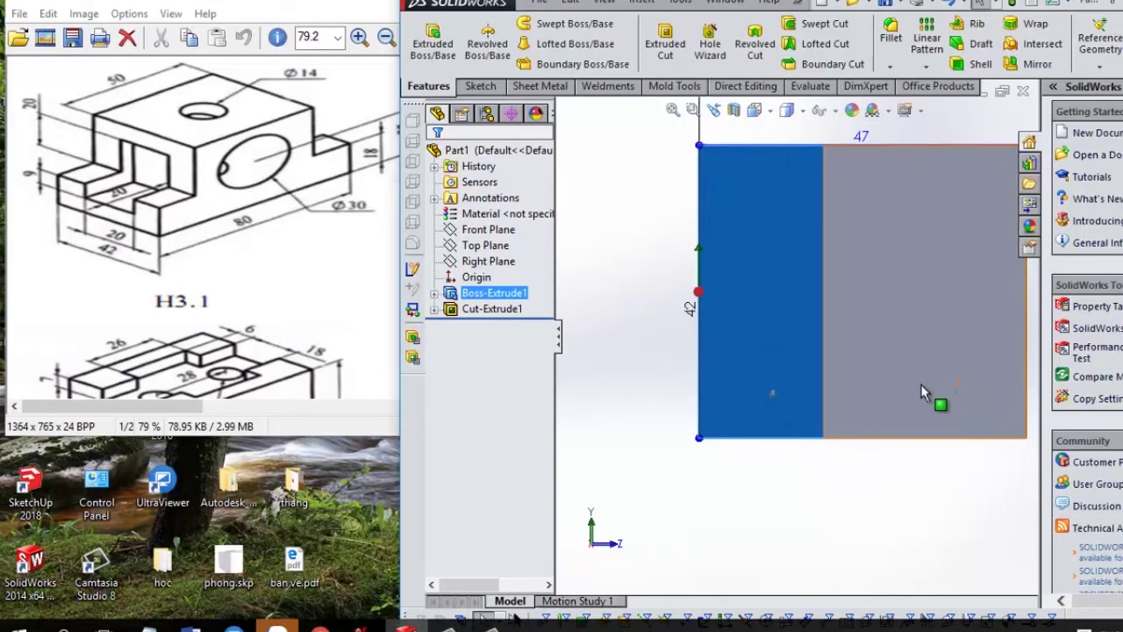
click(480, 86)
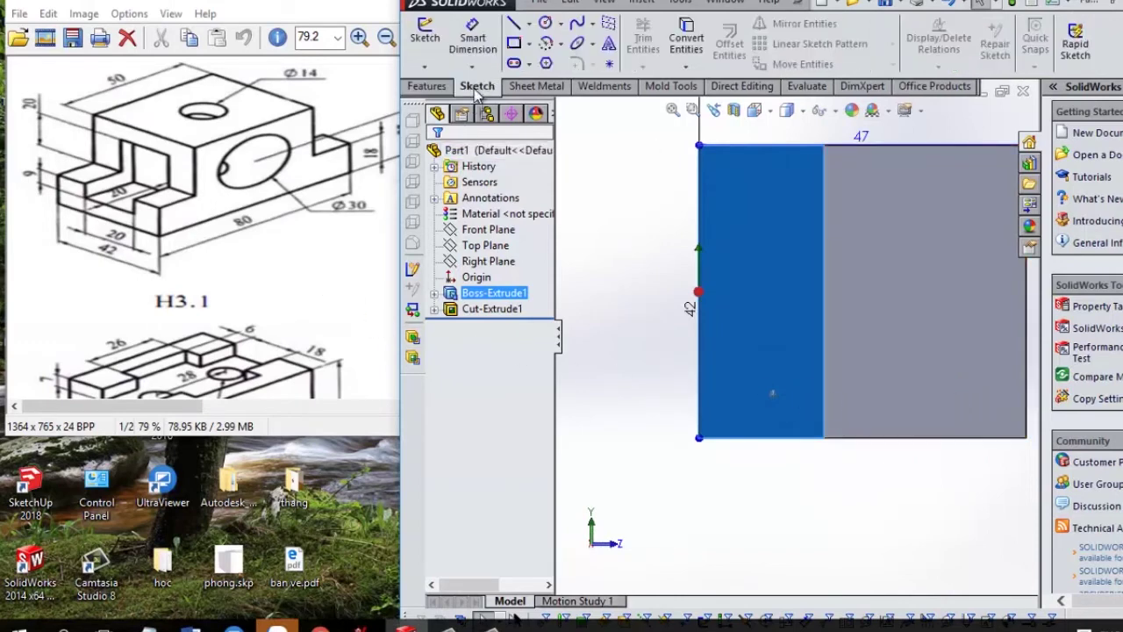
- Draw a corner rectangle on the end face spanning across the step line
click(515, 43)
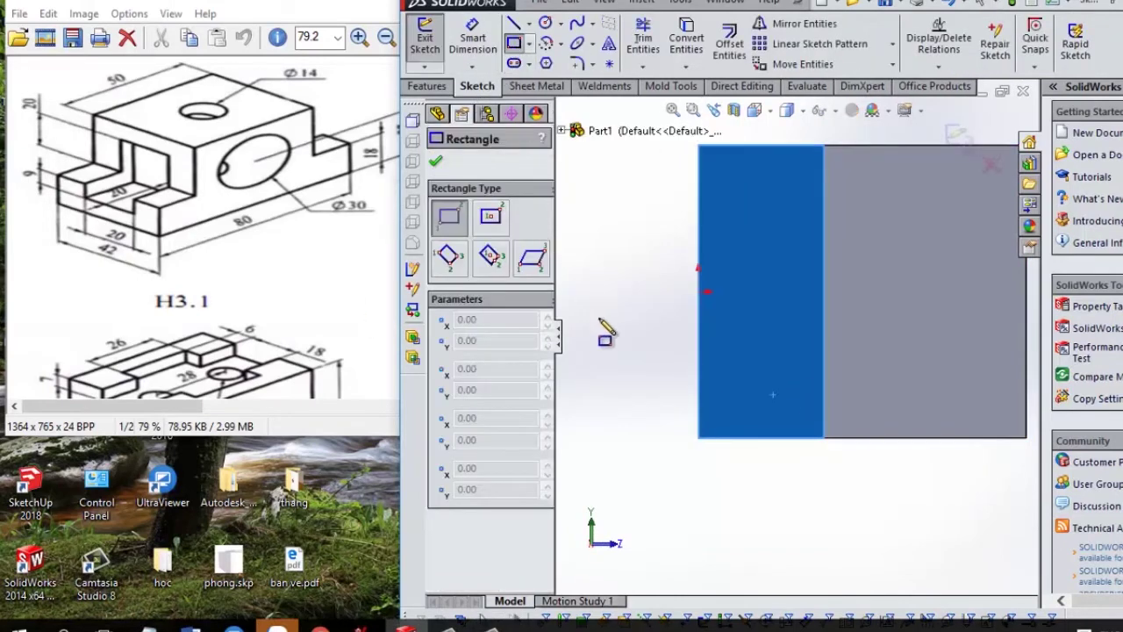
scroll(602, 332, down, 2)
scroll(602, 333, up, 4)
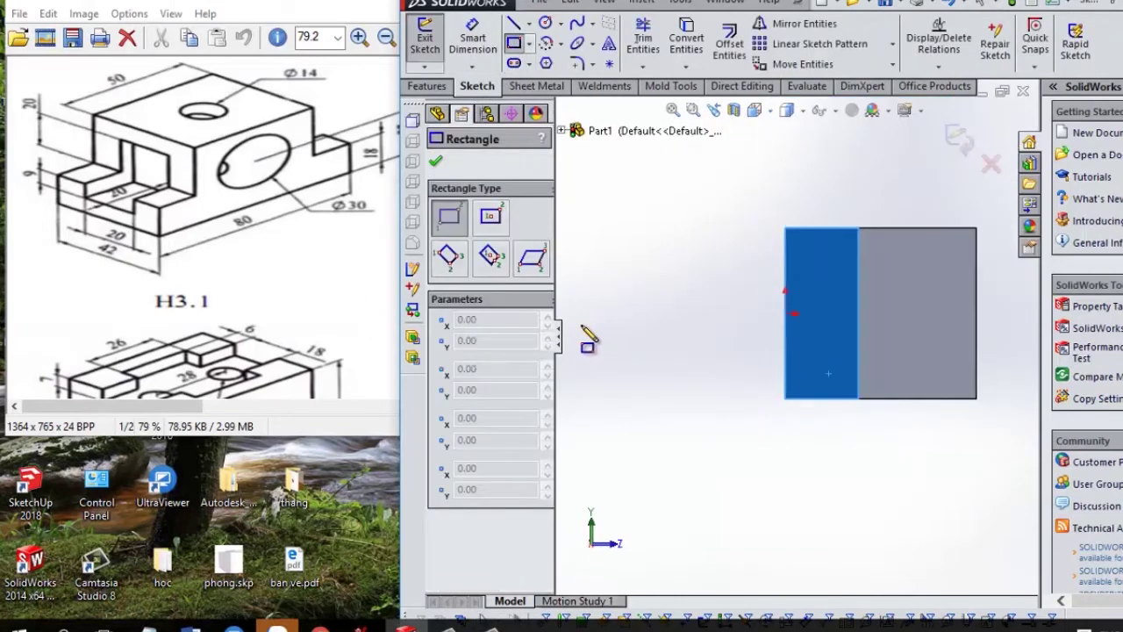
click(813, 276)
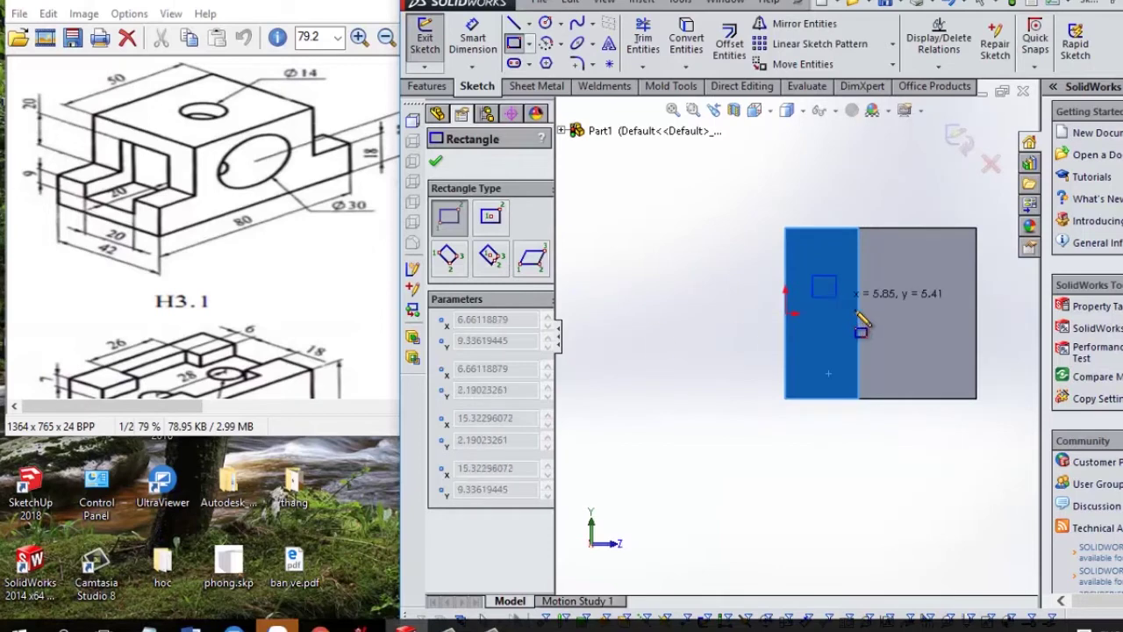
click(930, 341)
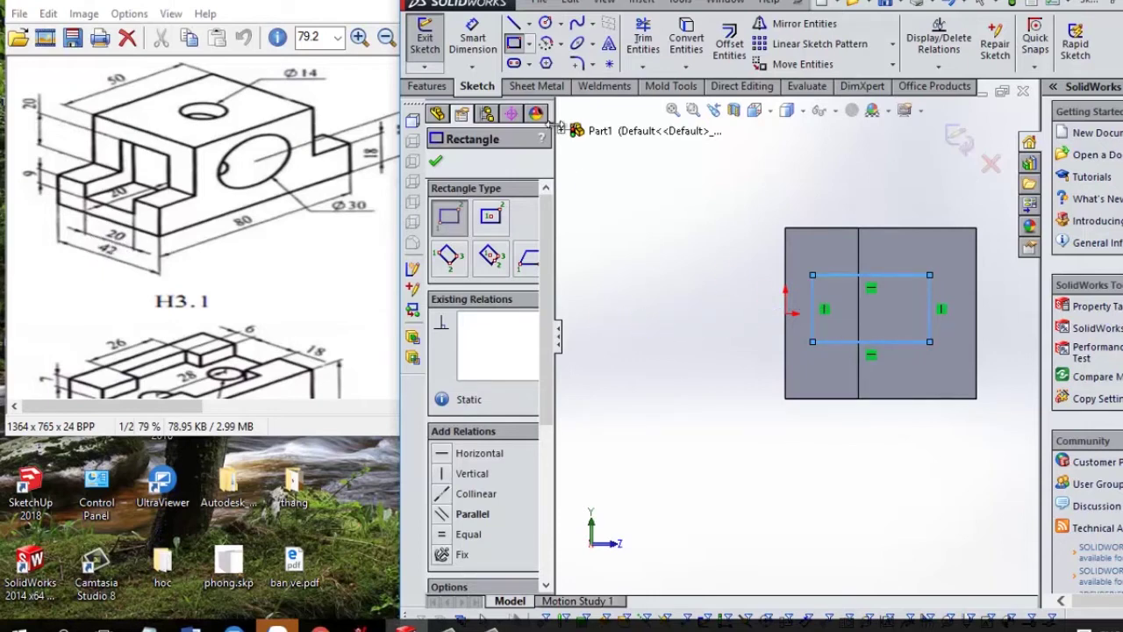
click(472, 39)
- Dimension the slot rectangle to 20 mm high and 29 mm wide
click(813, 312)
click(718, 333)
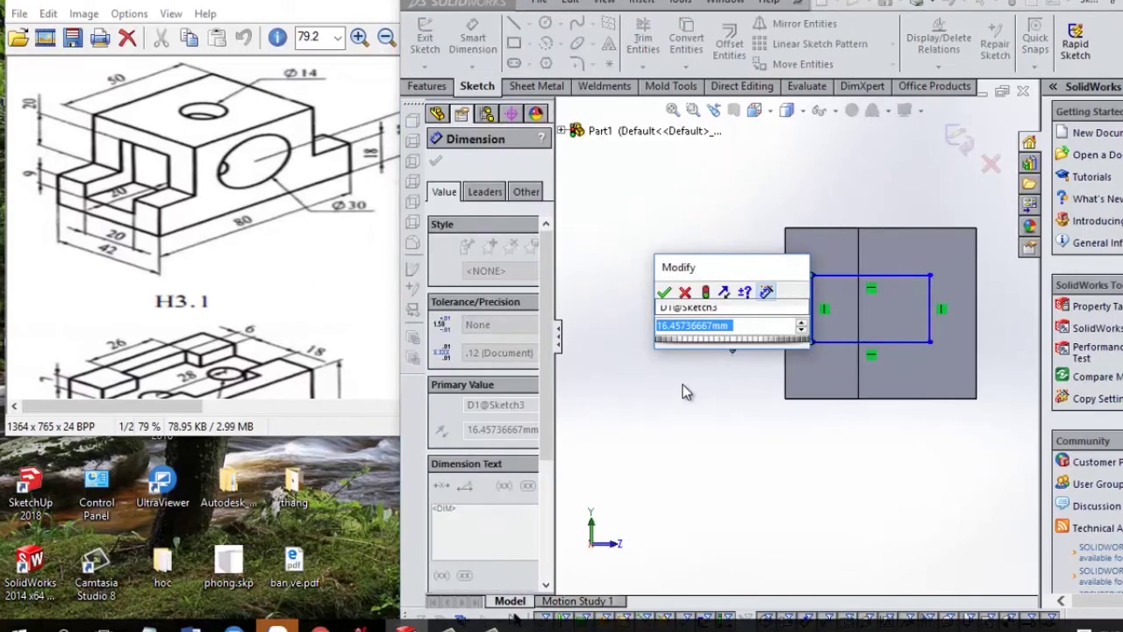
text(20)
key(Return)
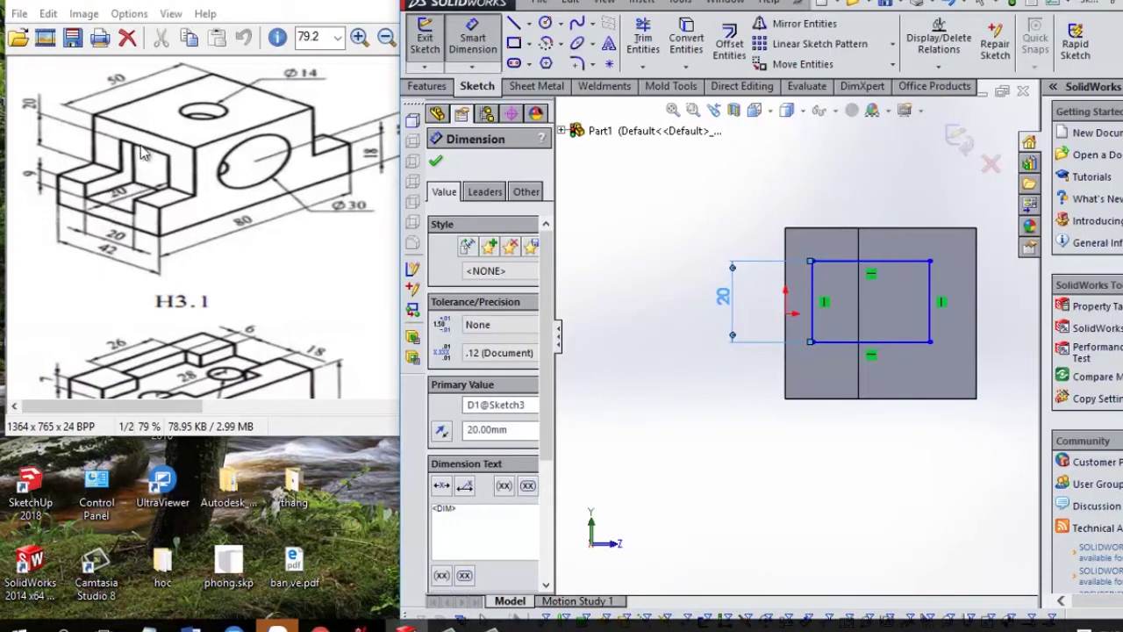
click(876, 263)
click(874, 215)
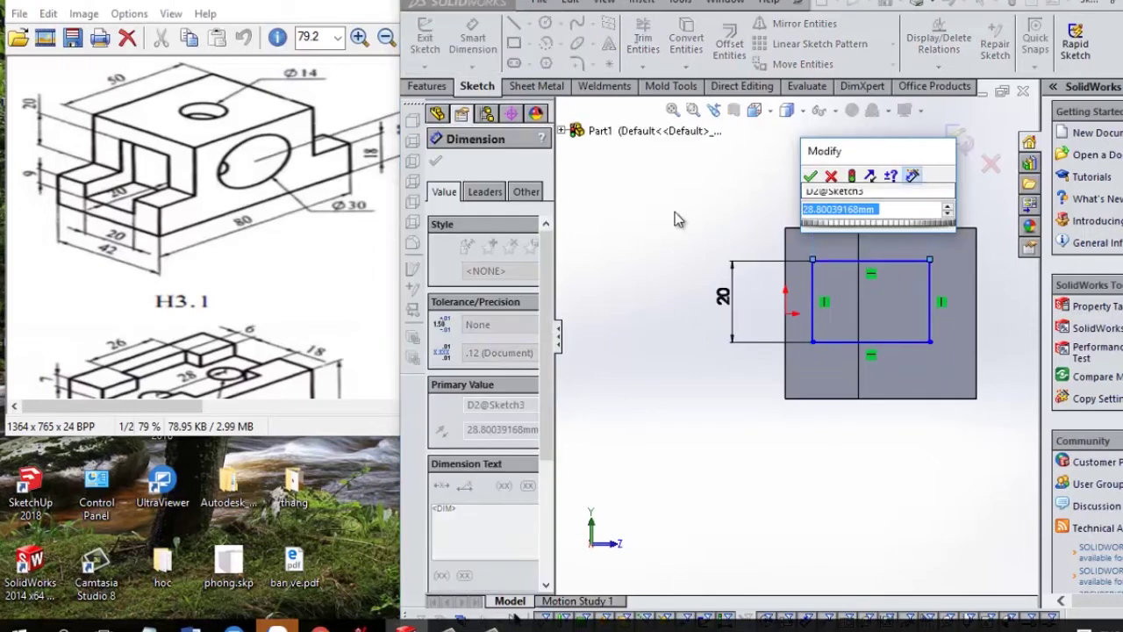
text(29)
key(Return)
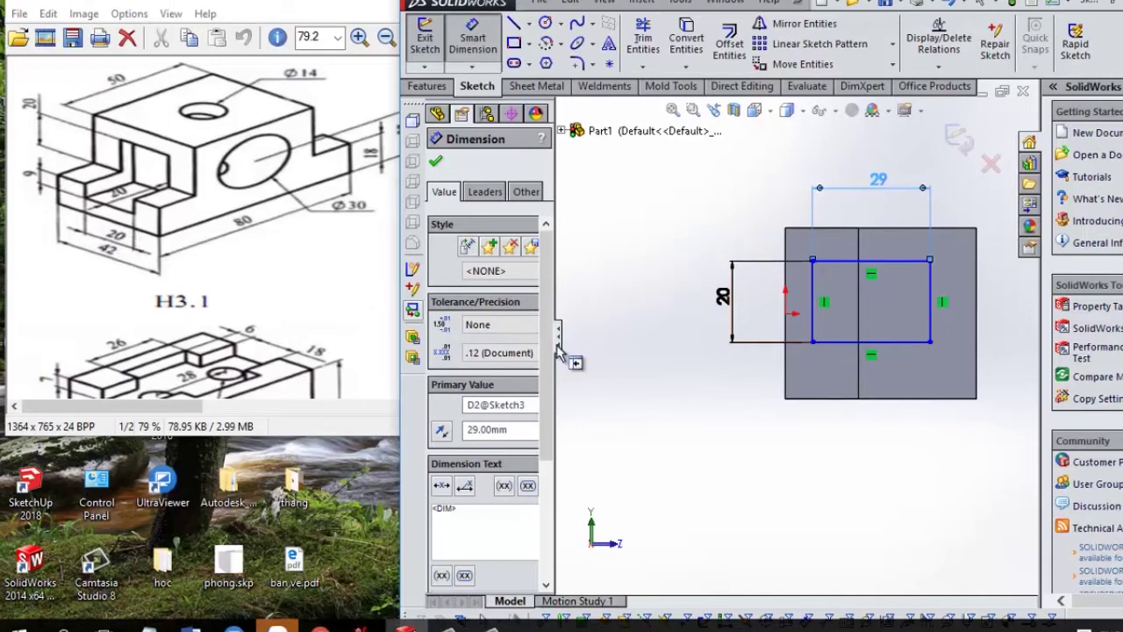
- Position the rectangle 11 mm above the bottom edge and 9 mm from the face's left edge
click(847, 343)
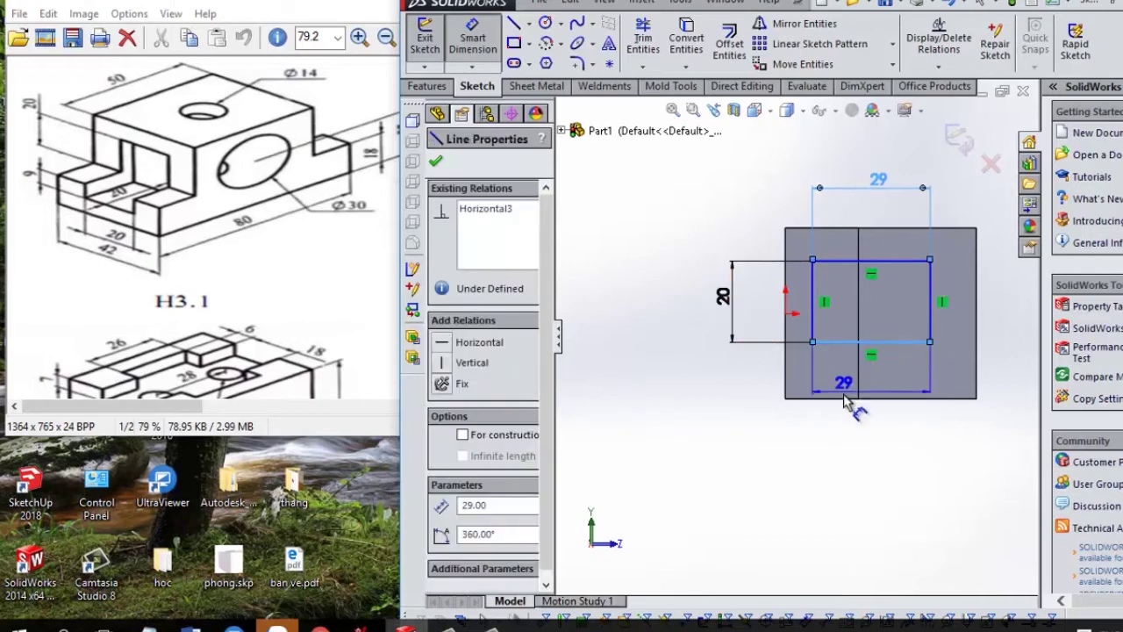
click(844, 408)
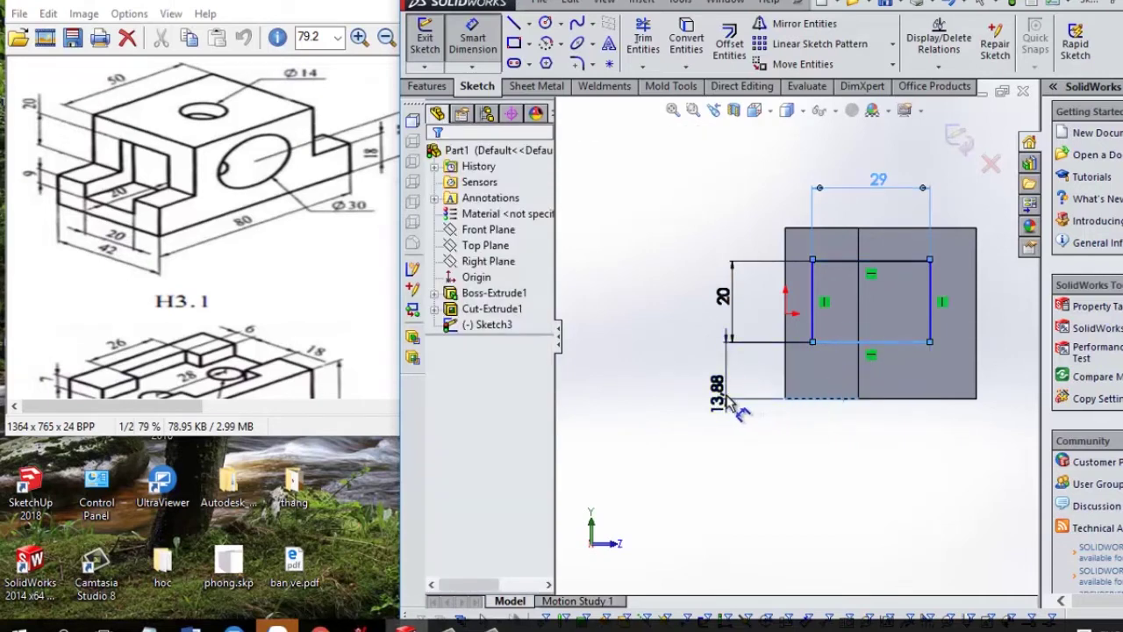
click(712, 426)
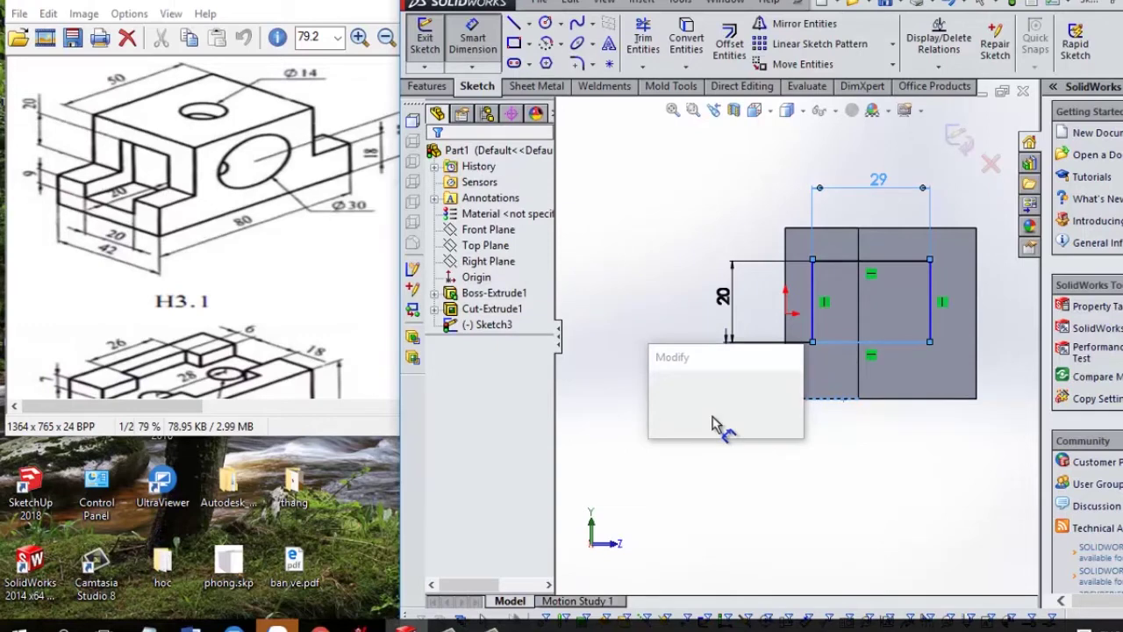
text(11)
key(Return)
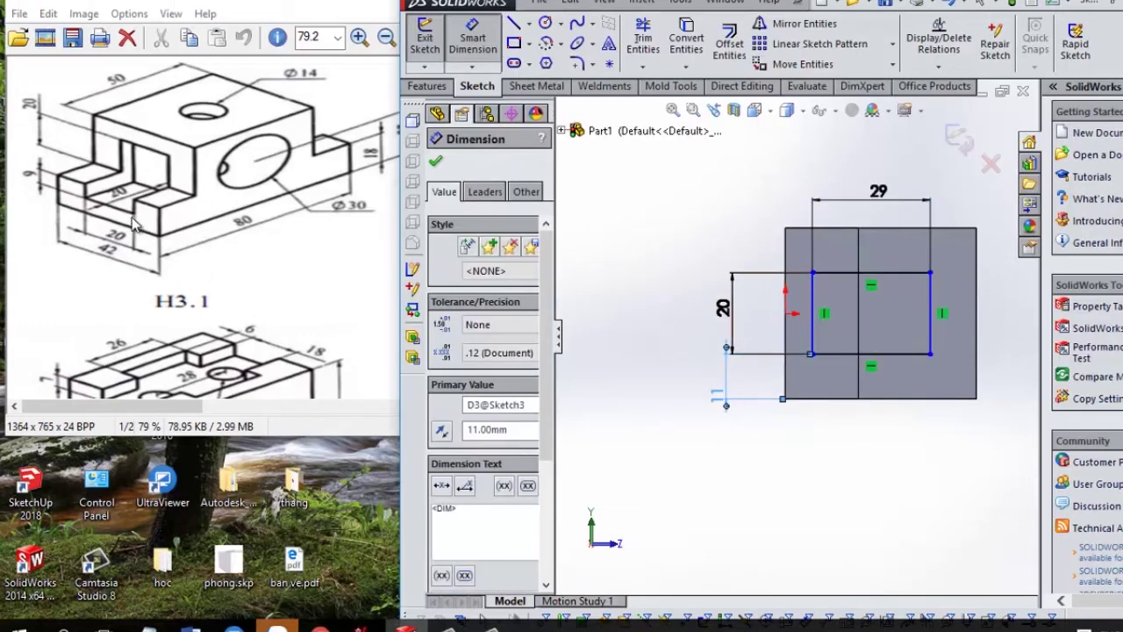
click(817, 336)
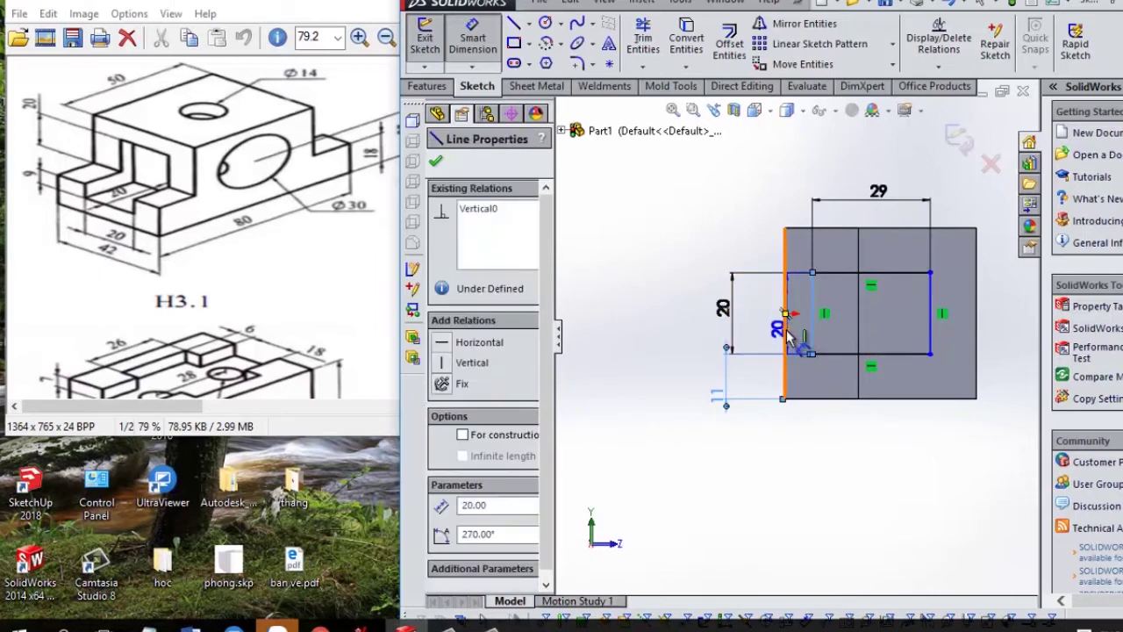
click(786, 329)
click(790, 457)
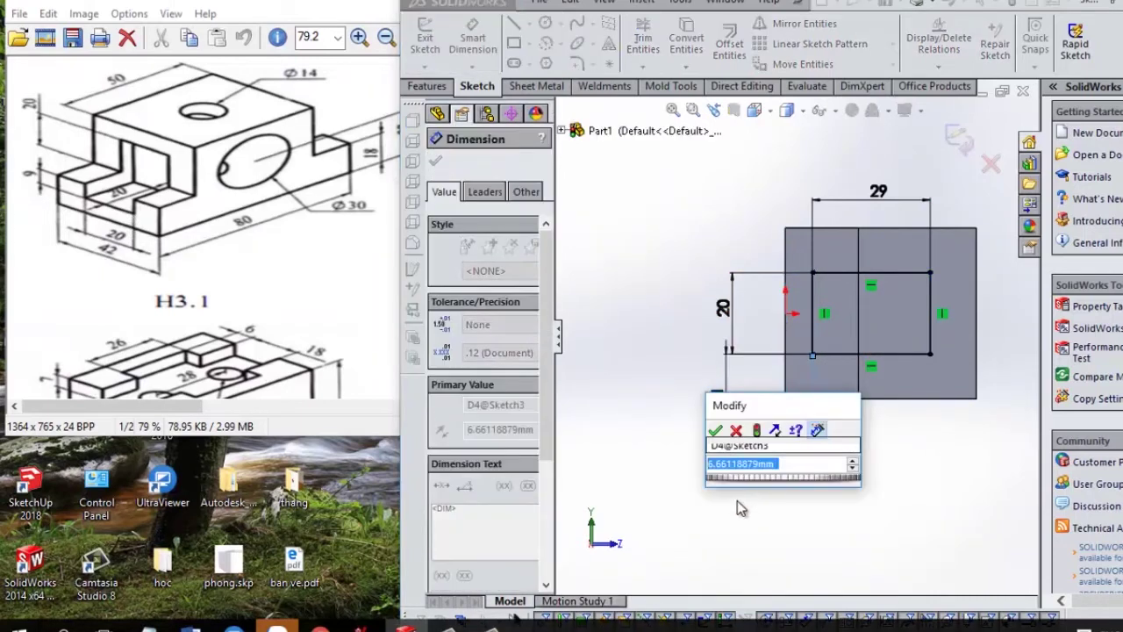
text(9)
key(Return)
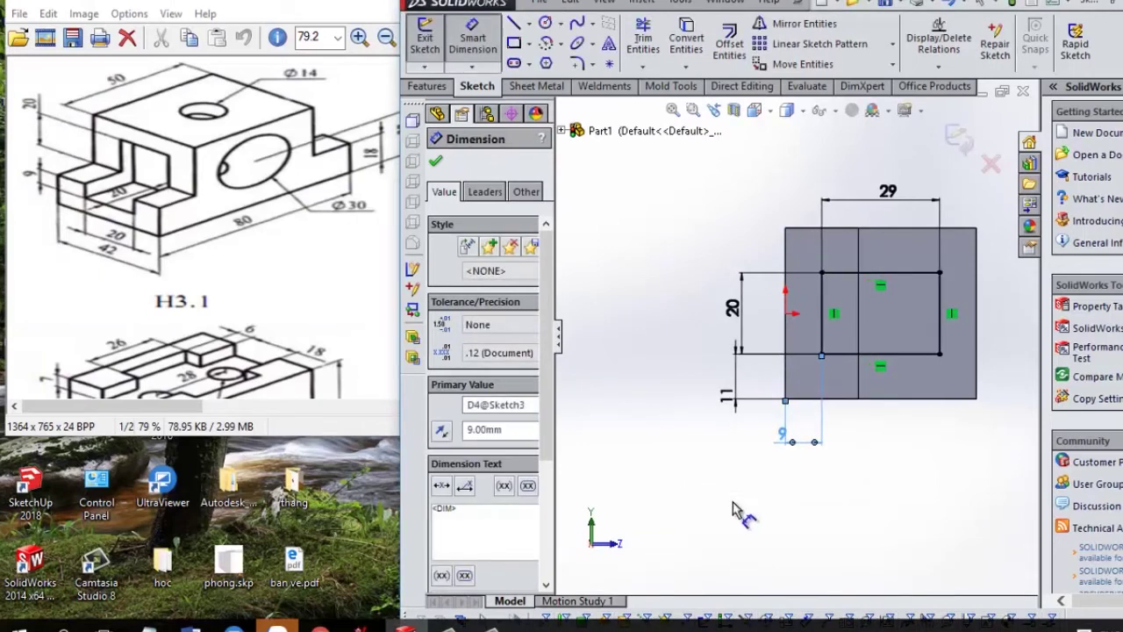
mouse_move(904, 507)
middle_down()
mouse_move(854, 458)
mouse_move(820, 389)
mouse_move(845, 381)
mouse_move(898, 399)
mouse_move(840, 405)
middle_up()
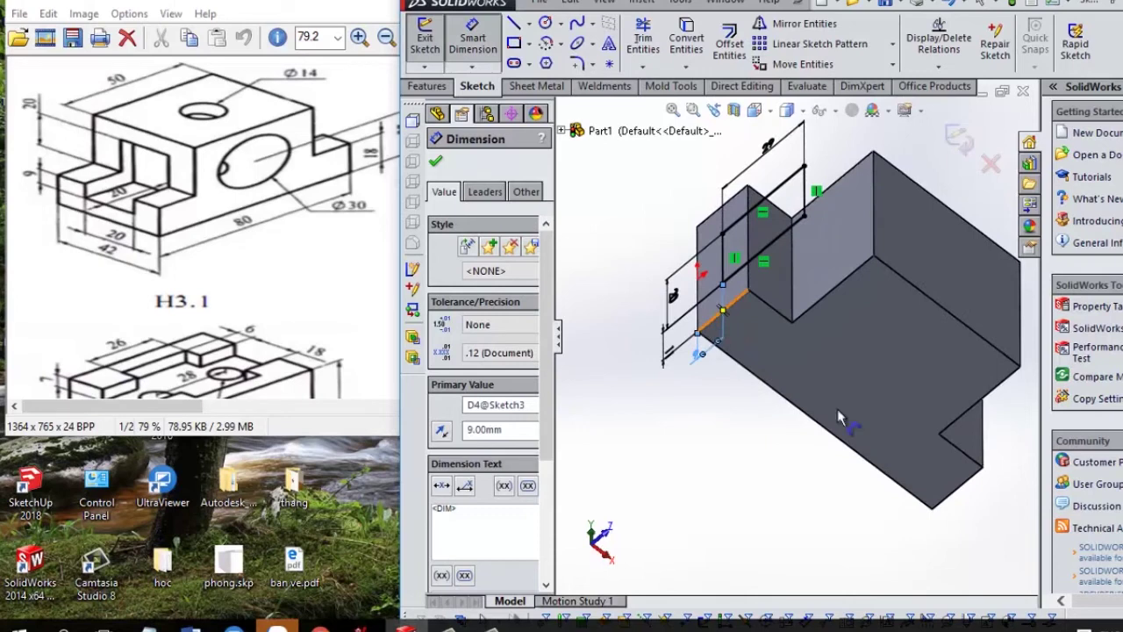
scroll(689, 406, up, 3)
scroll(685, 406, down, 5)
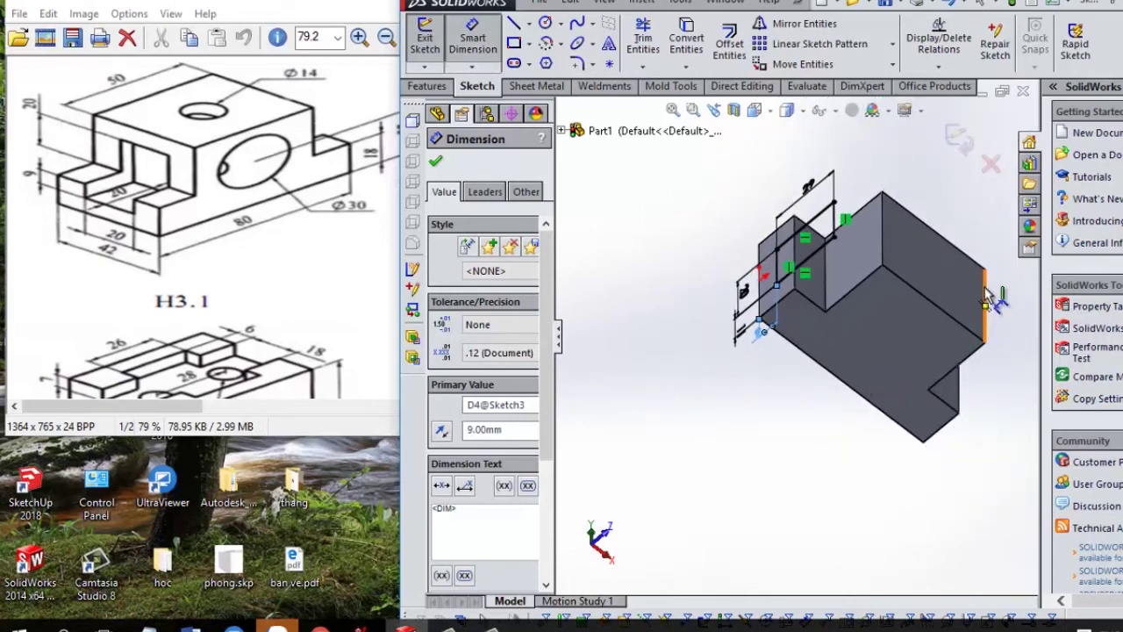
scroll(1001, 298, up, 3)
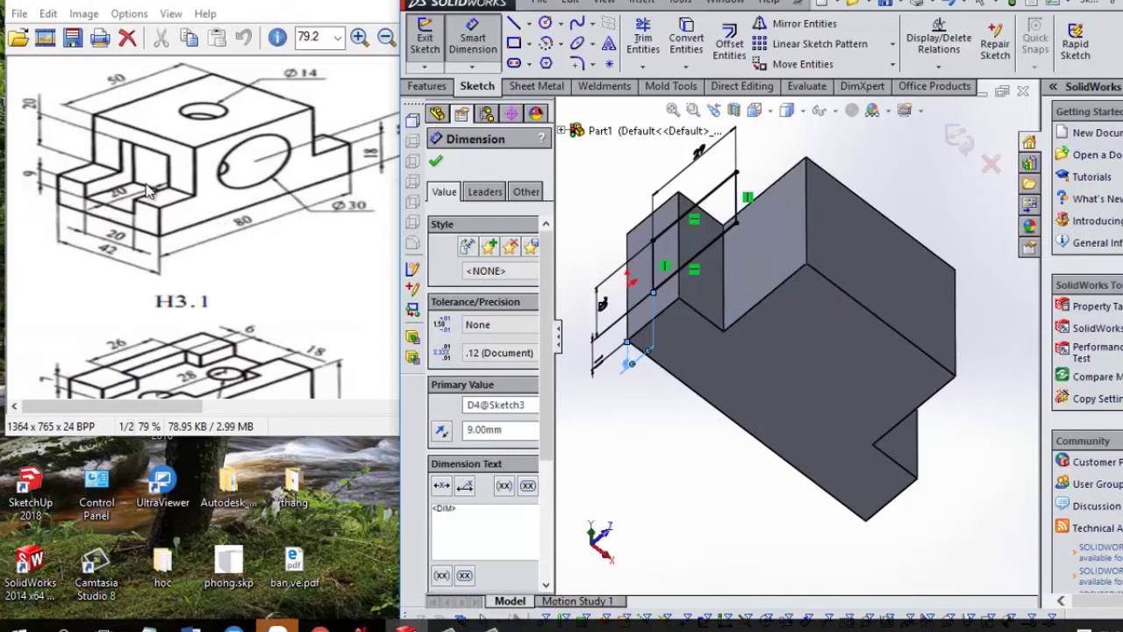
click(426, 86)
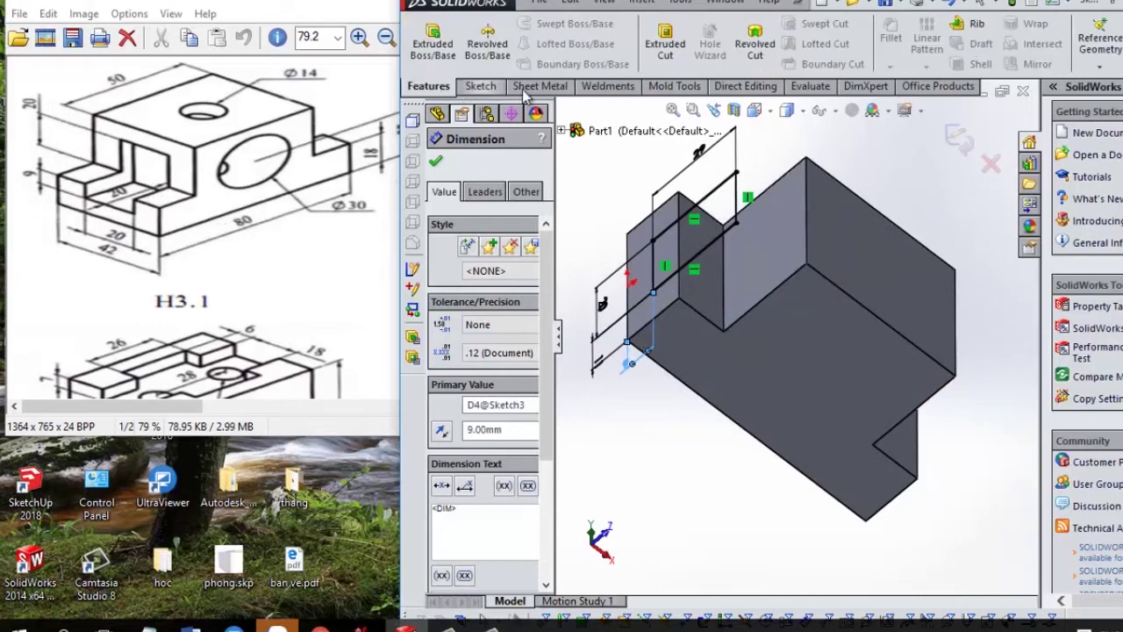
- Extrude-cut Sketch3's rectangle 20 mm Blind into the stepped end as Cut-Extrude2
click(678, 44)
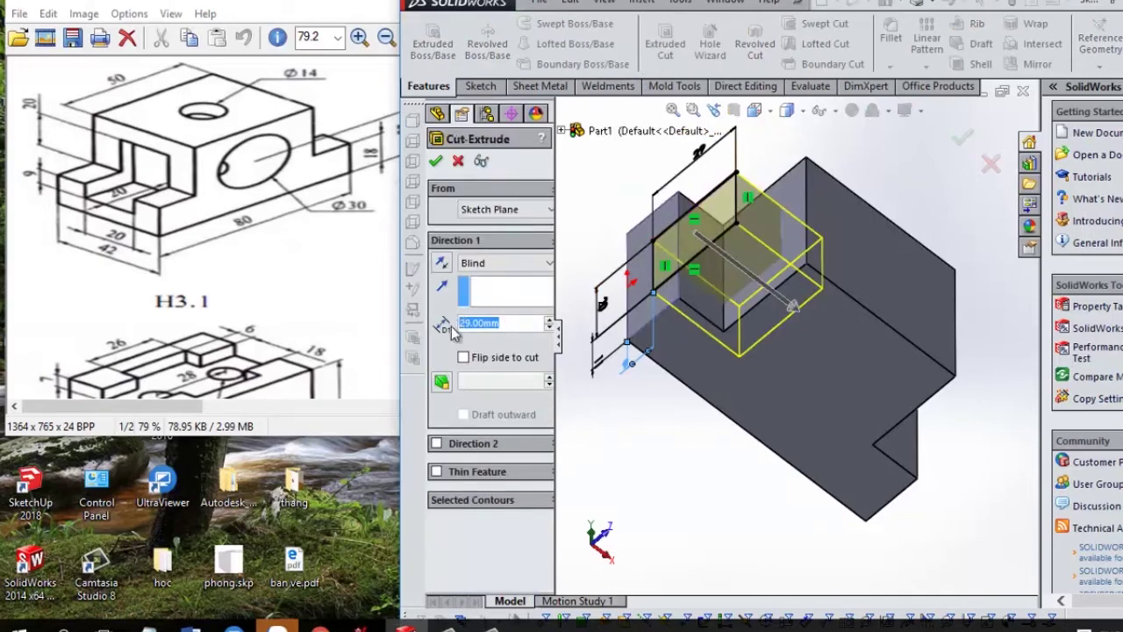
text(20)
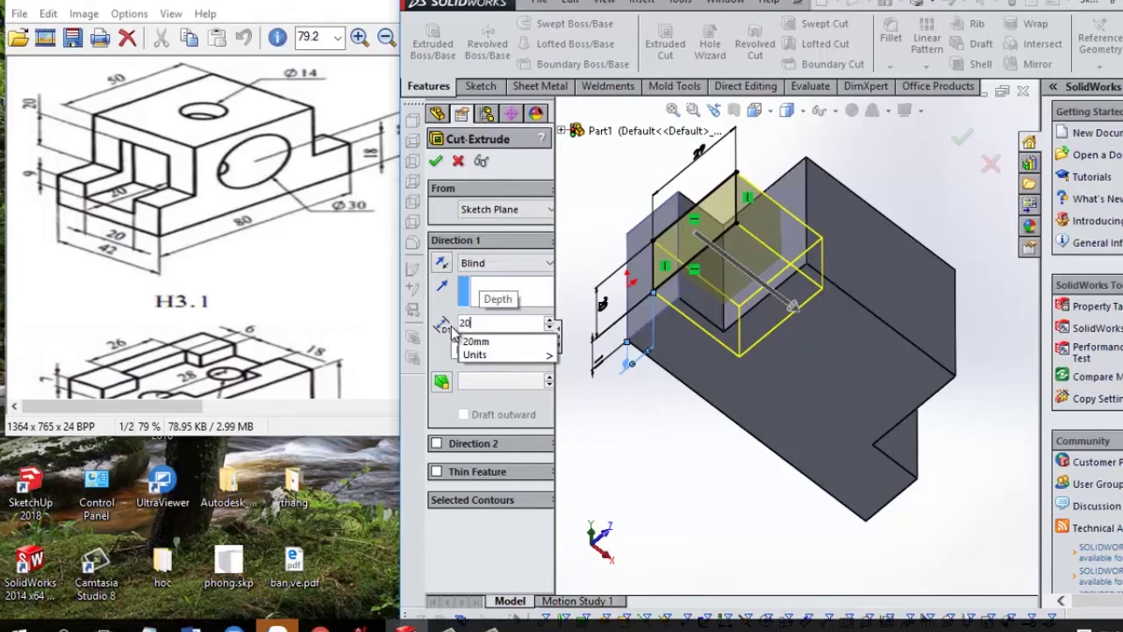
key(Return)
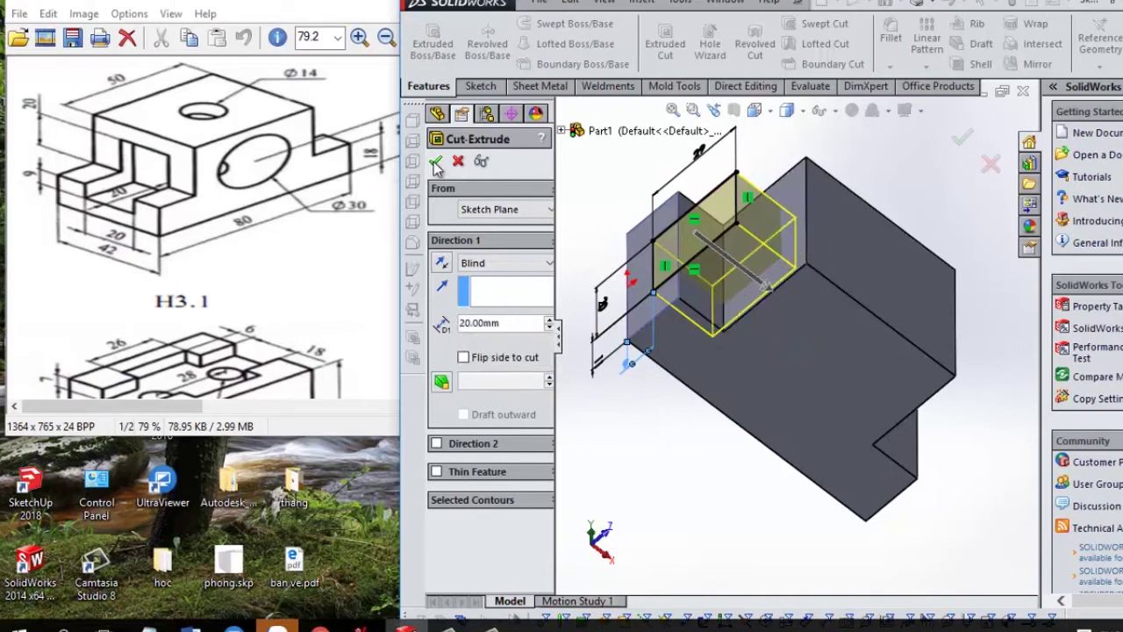
click(435, 161)
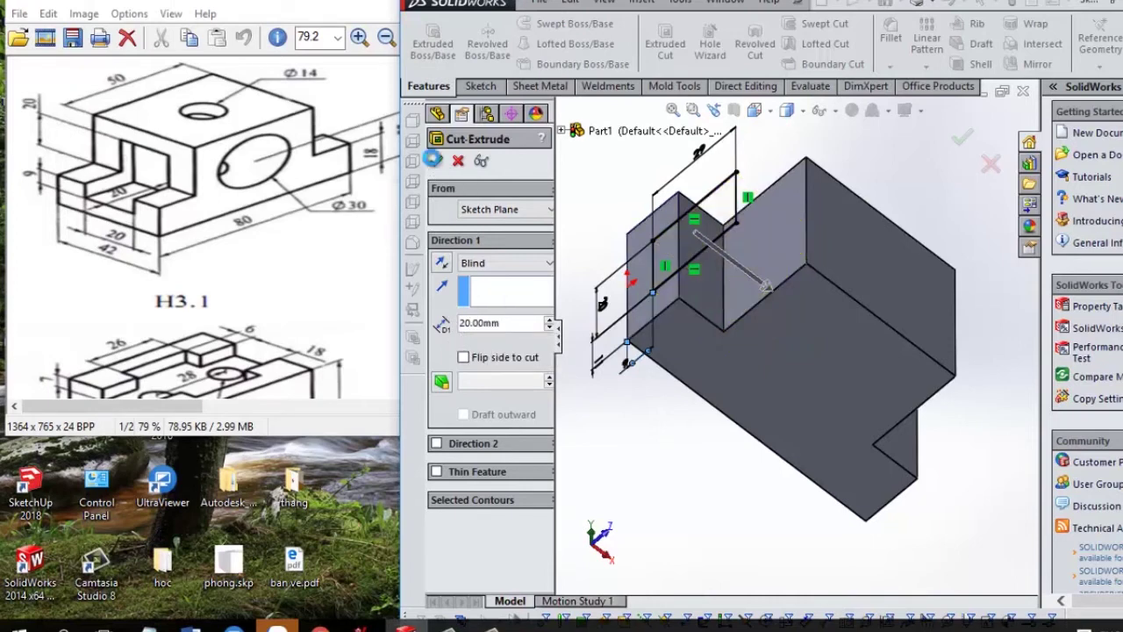
mouse_move(615, 236)
middle_down()
mouse_move(751, 329)
mouse_move(888, 401)
middle_up()
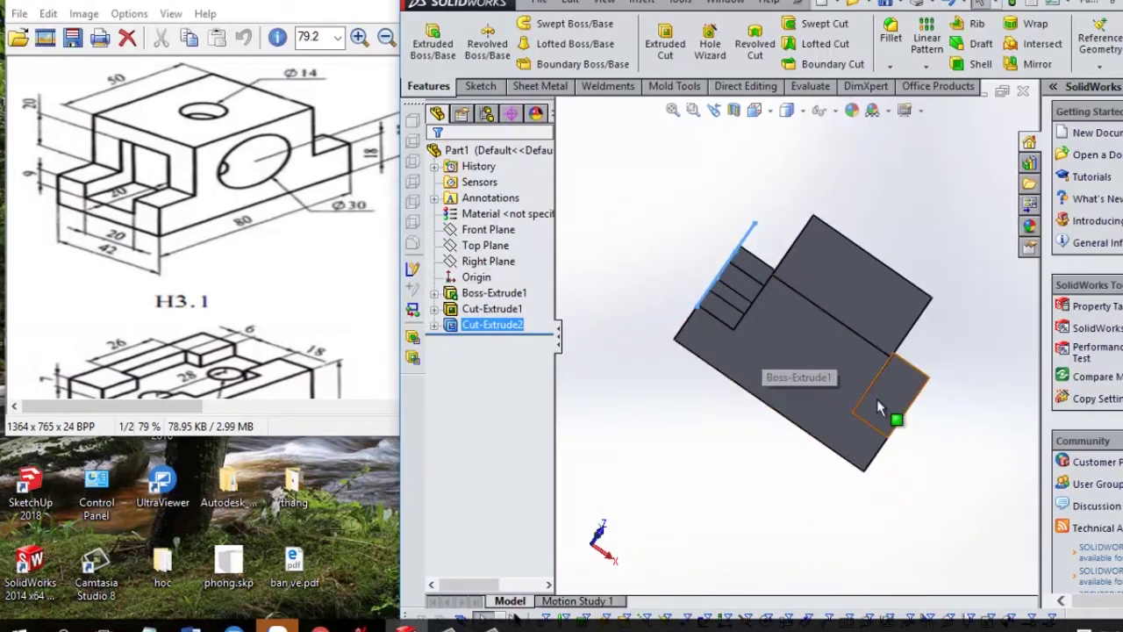
- Start a sketch normal to the block's front face and draw a corner rectangle on it
click(890, 404)
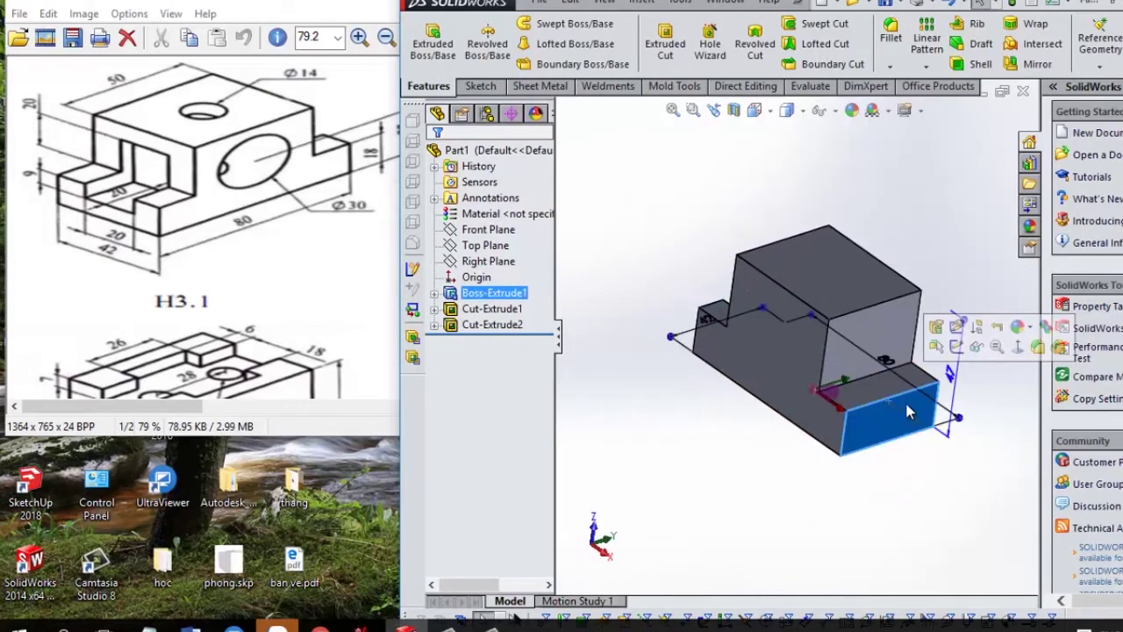
click(1018, 352)
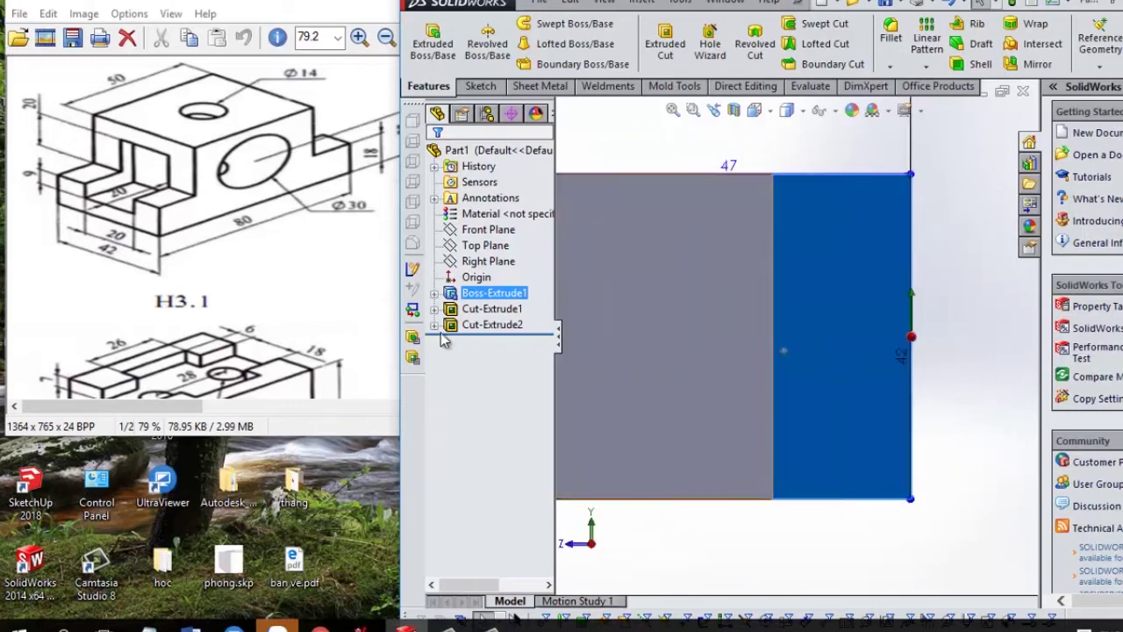
click(480, 85)
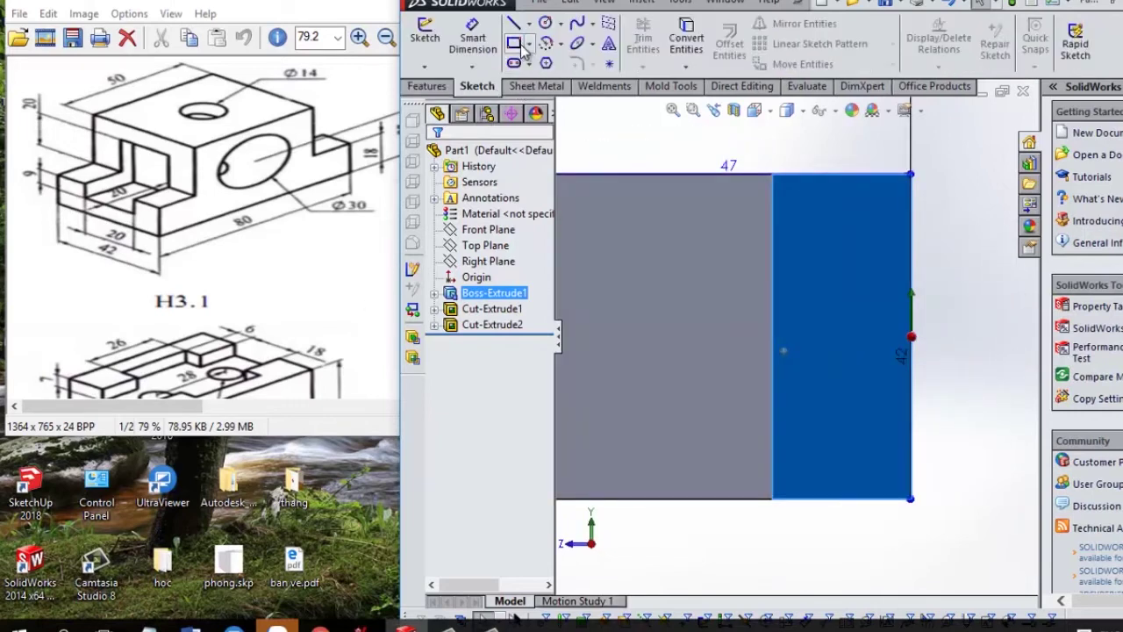
click(514, 43)
click(844, 275)
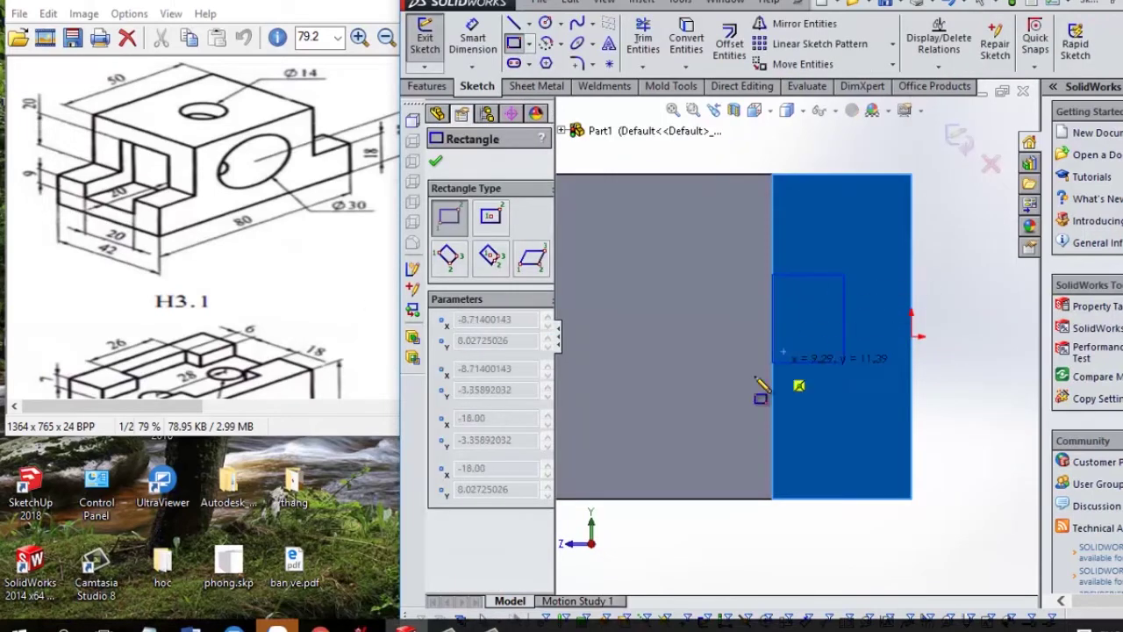
click(598, 394)
scroll(820, 397, down, 2)
scroll(838, 399, up, 5)
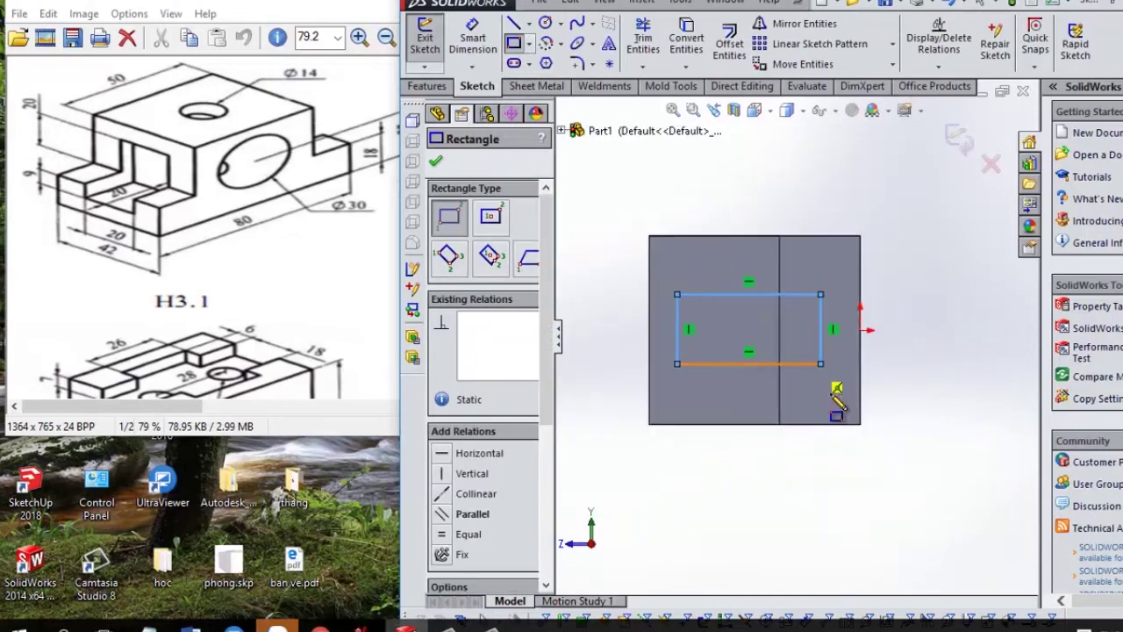
scroll(773, 408, down, 1)
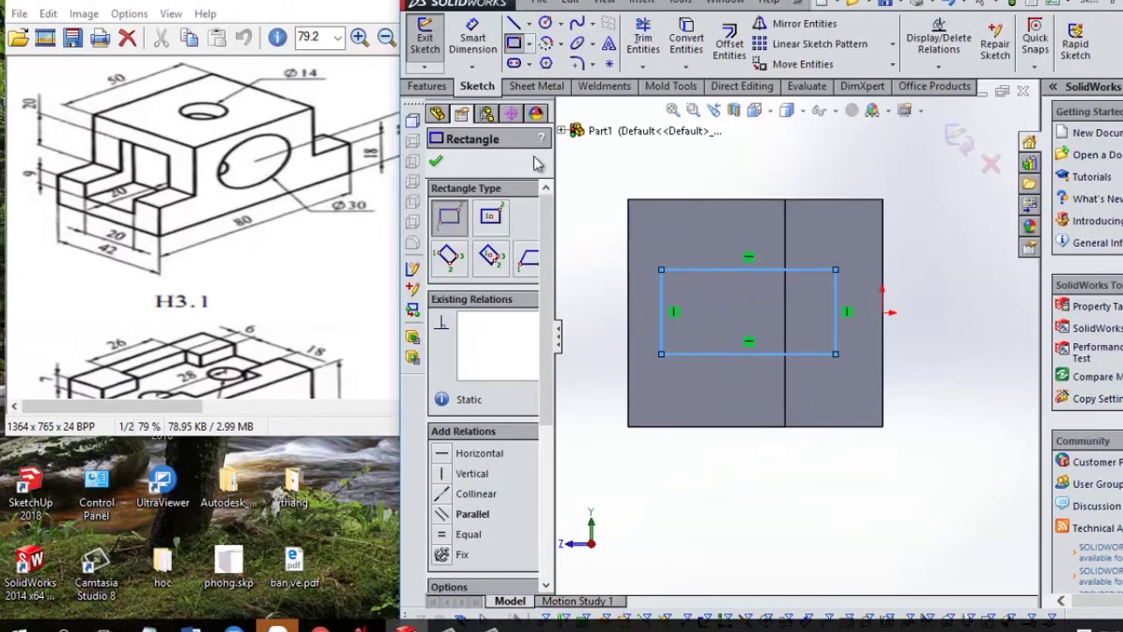
- Dimension the rectangle to 20 mm high and 29 mm wide
click(473, 40)
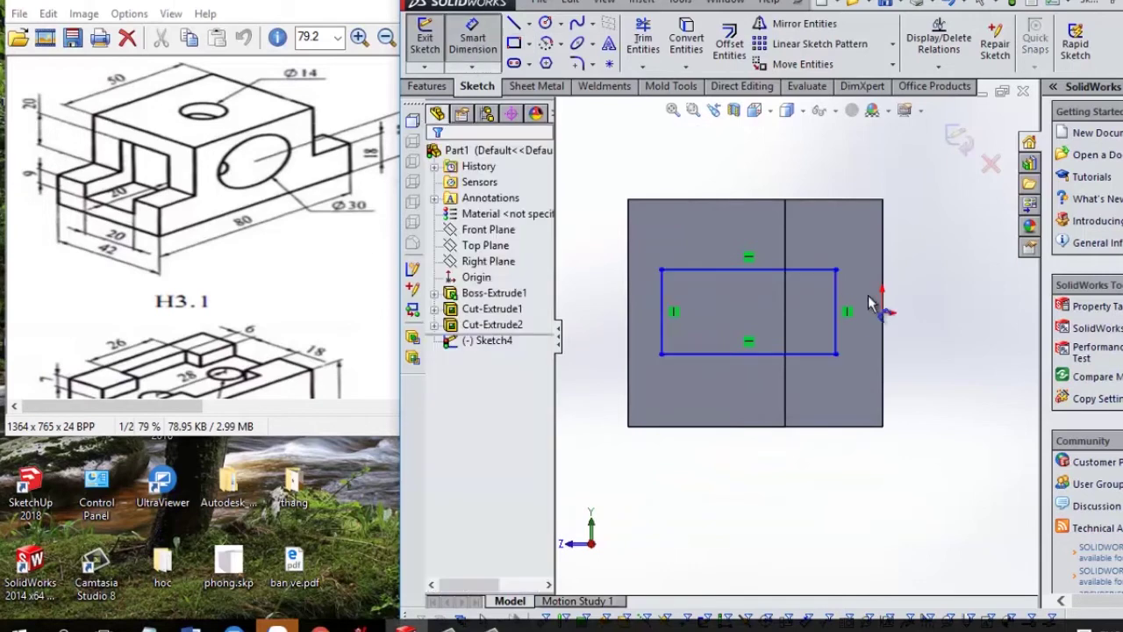
click(836, 309)
click(961, 388)
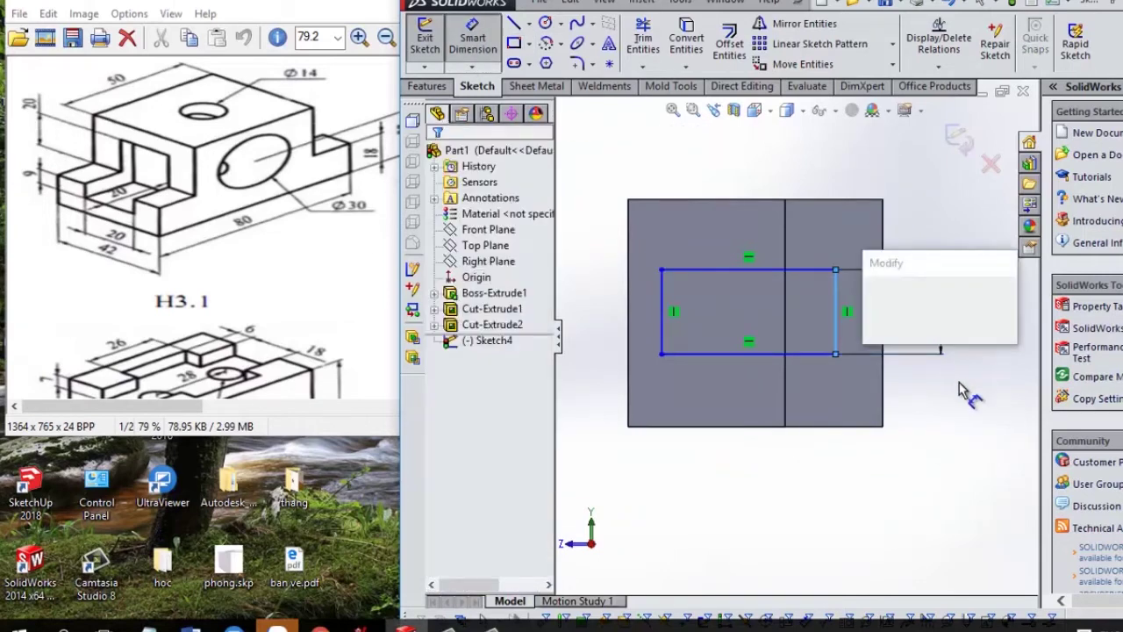
text(20)
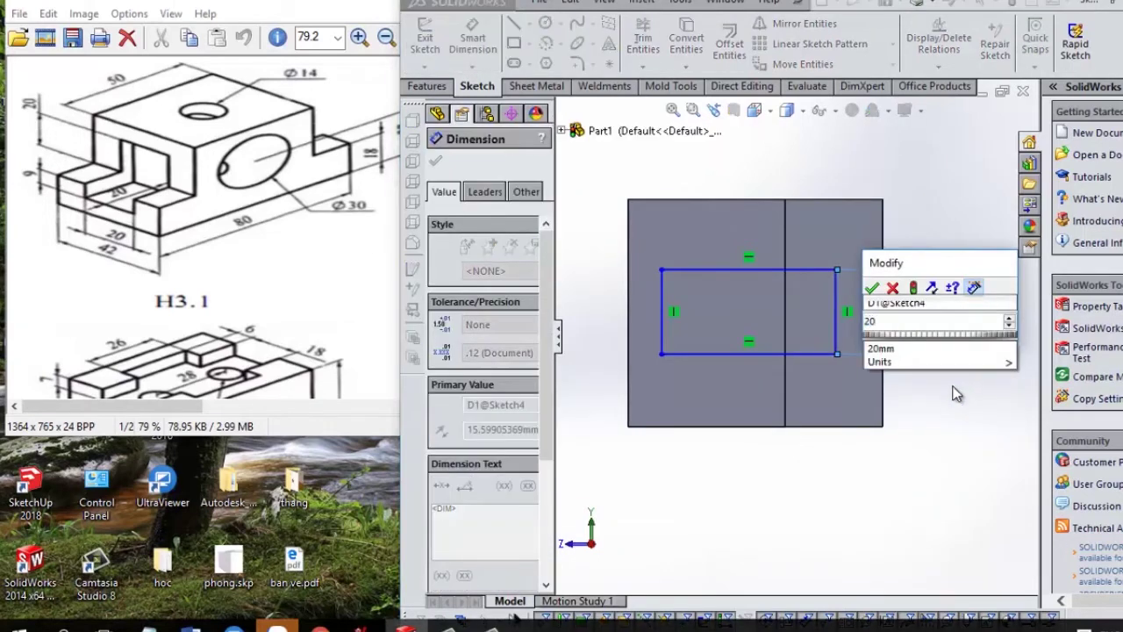
click(873, 290)
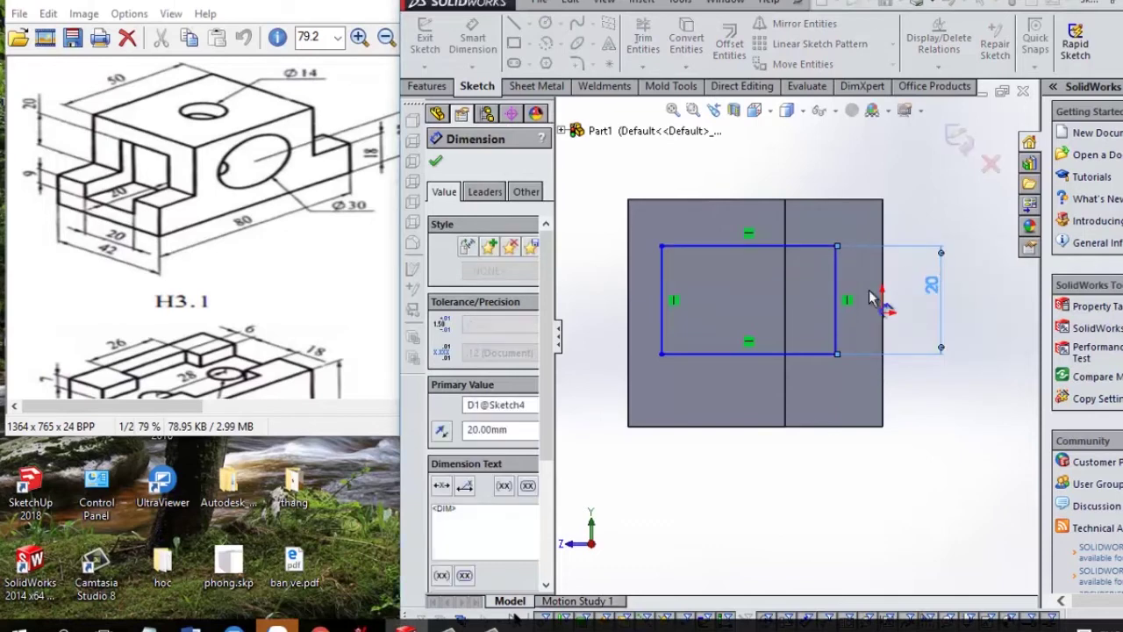
click(761, 355)
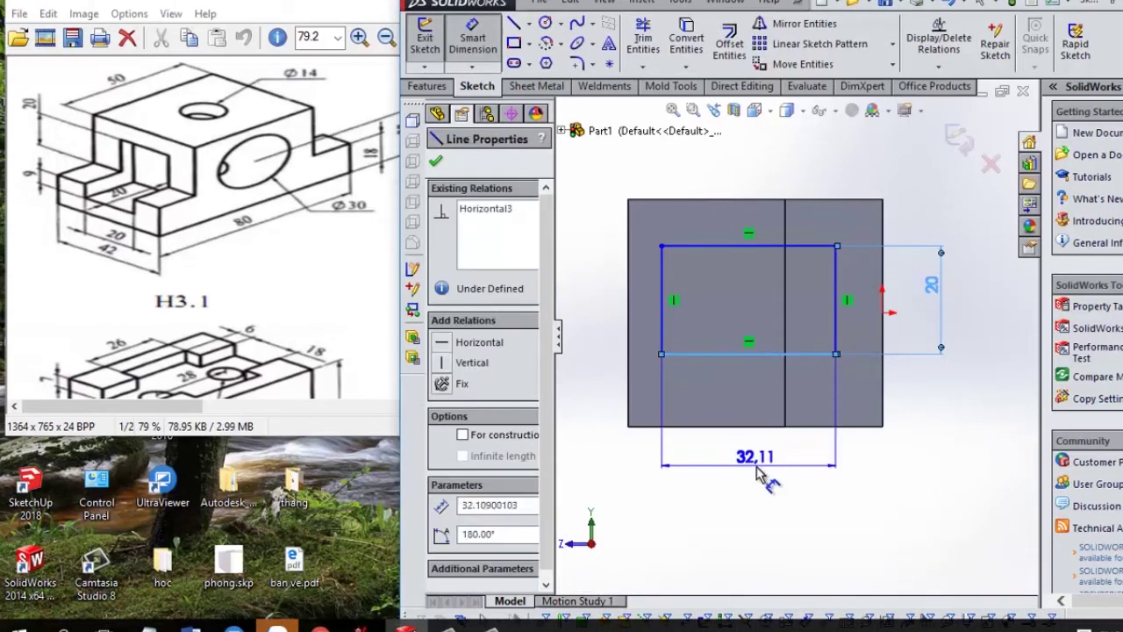
click(758, 474)
text(29)
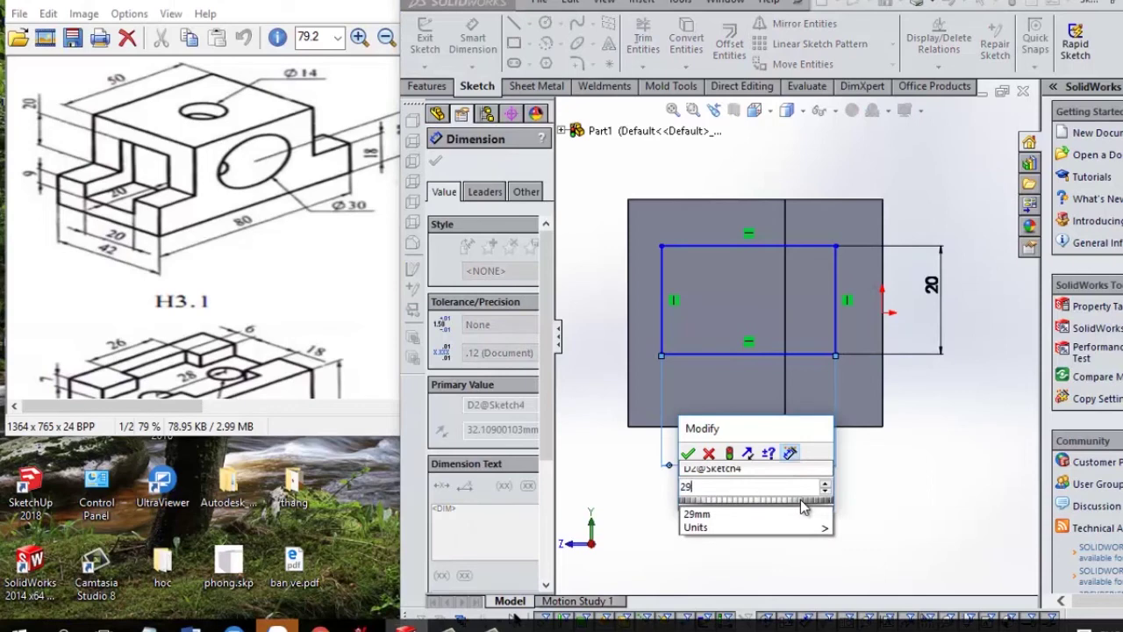
key(Return)
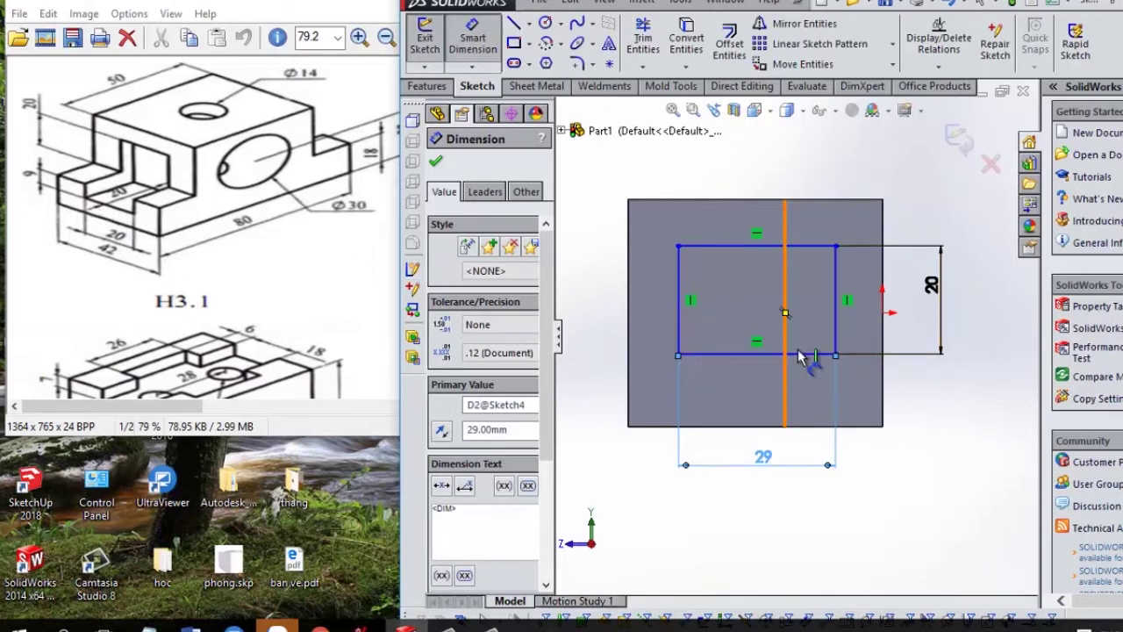
- Offset the rectangle 9 mm from the block's right edge and 11 mm from its top
click(836, 324)
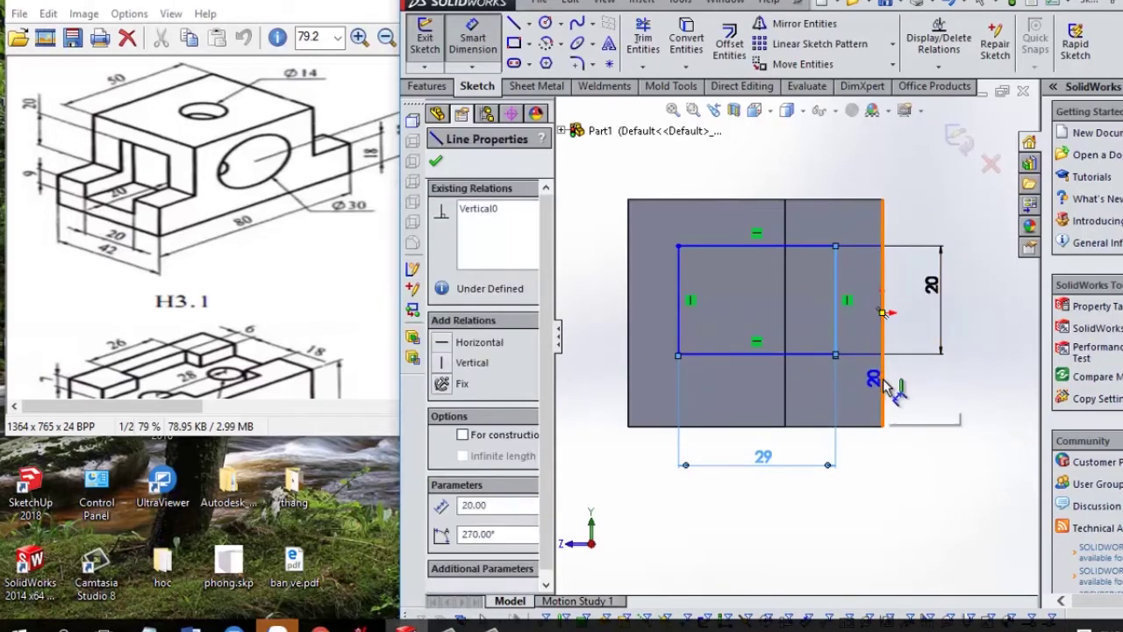
click(882, 381)
click(898, 492)
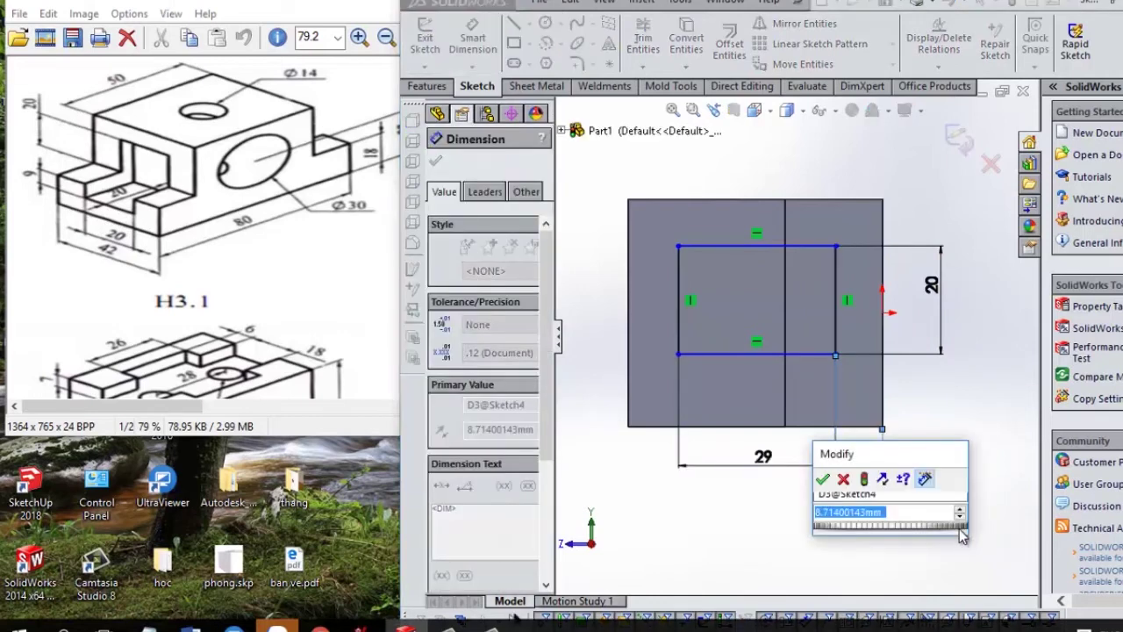
text(9)
key(Return)
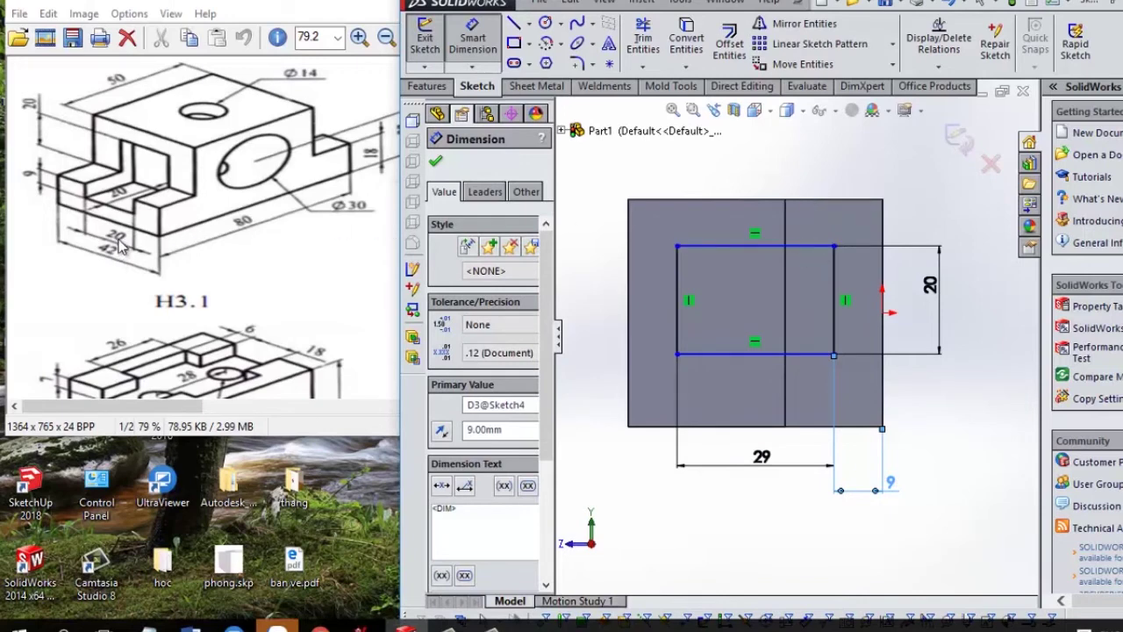
click(812, 246)
click(836, 202)
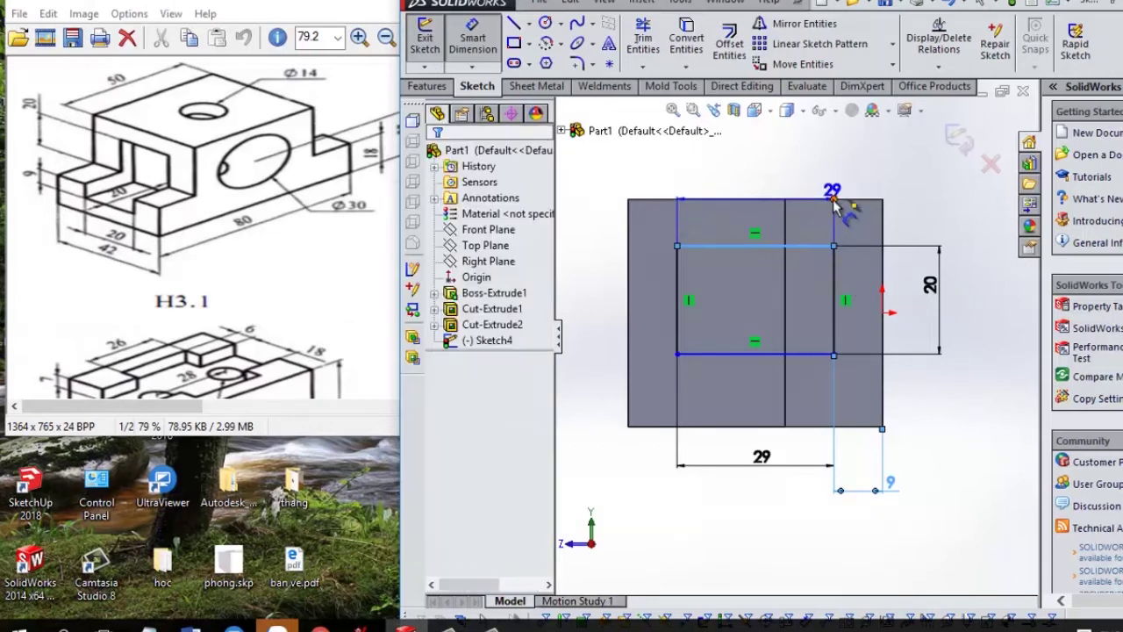
click(948, 202)
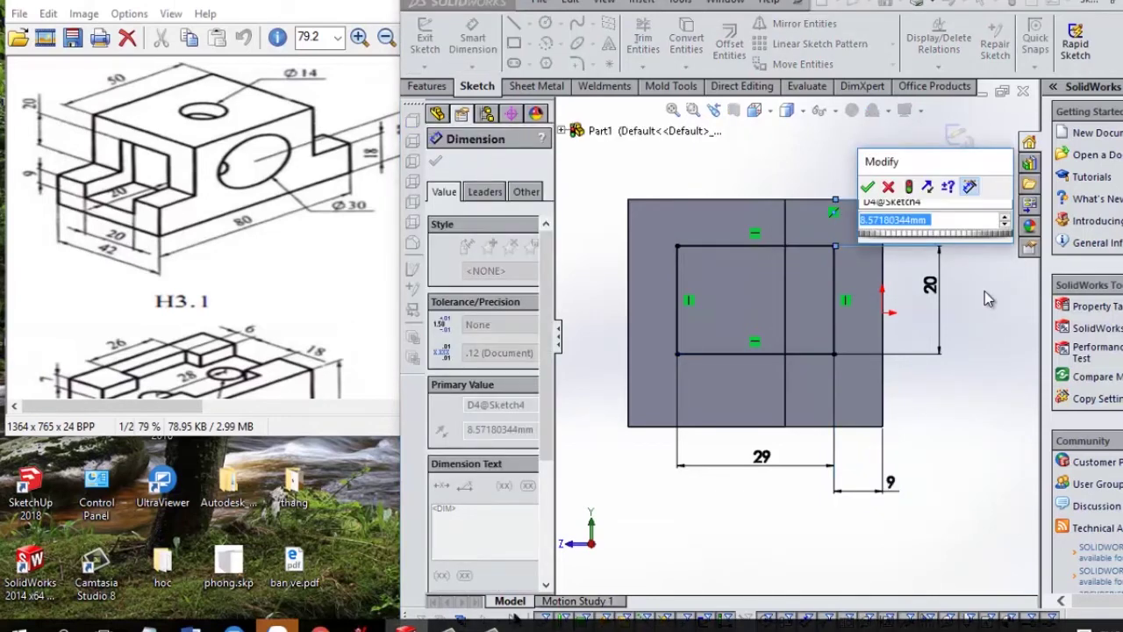
text(11)
key(Return)
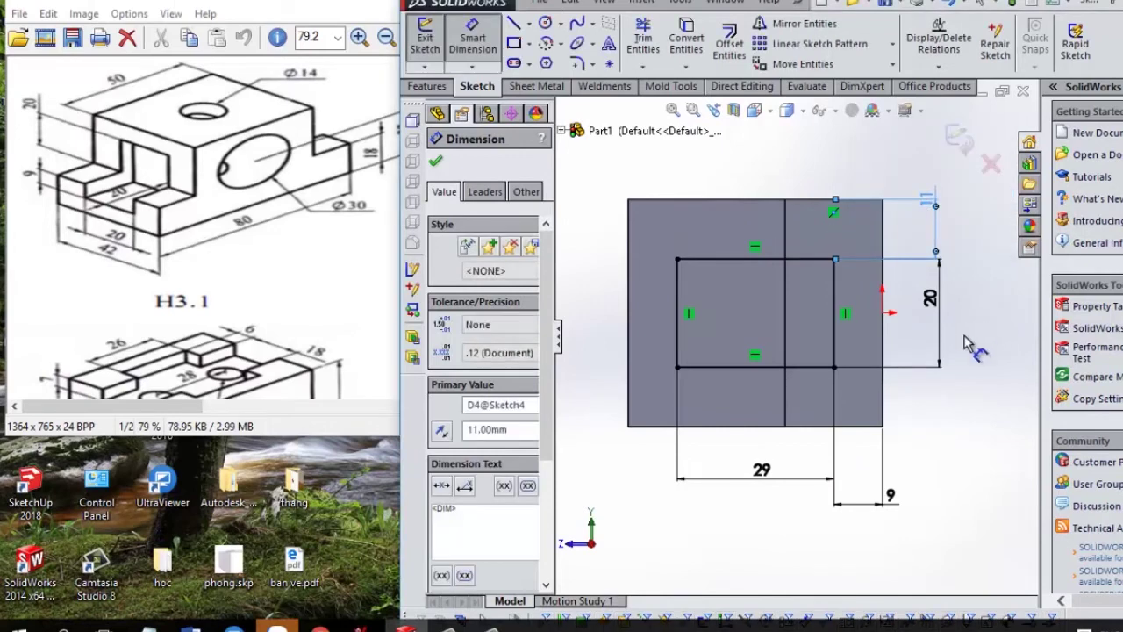
middle_drag(966, 345, 913, 386)
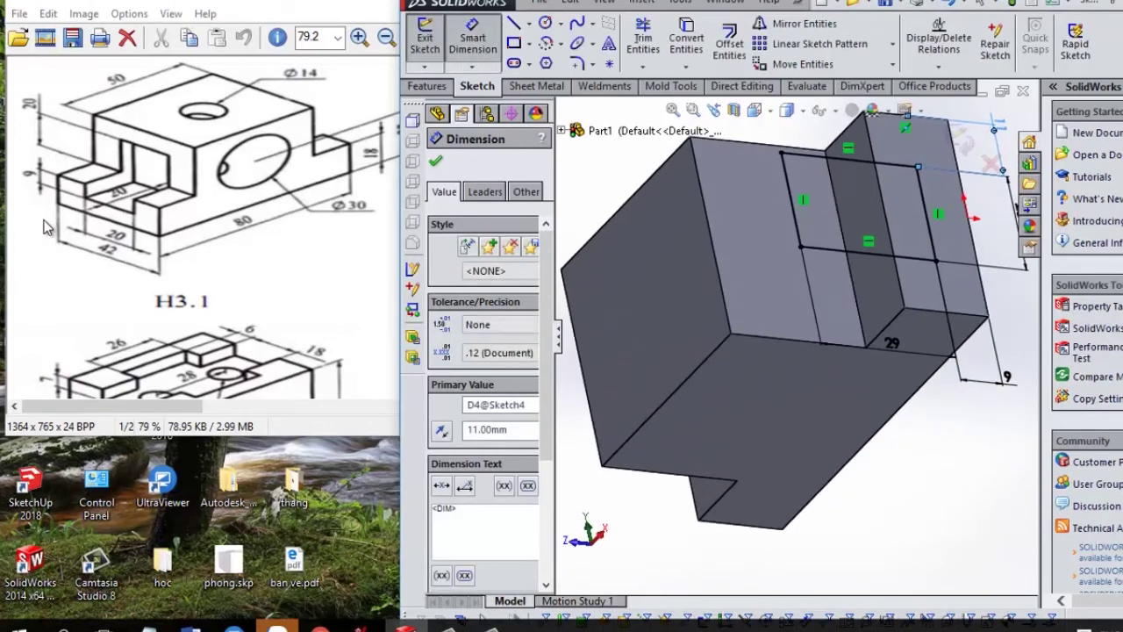
- Extrude-cut Sketch4's 29 × 20 mm rectangle 20 mm deep as Cut-Extrude3
click(426, 86)
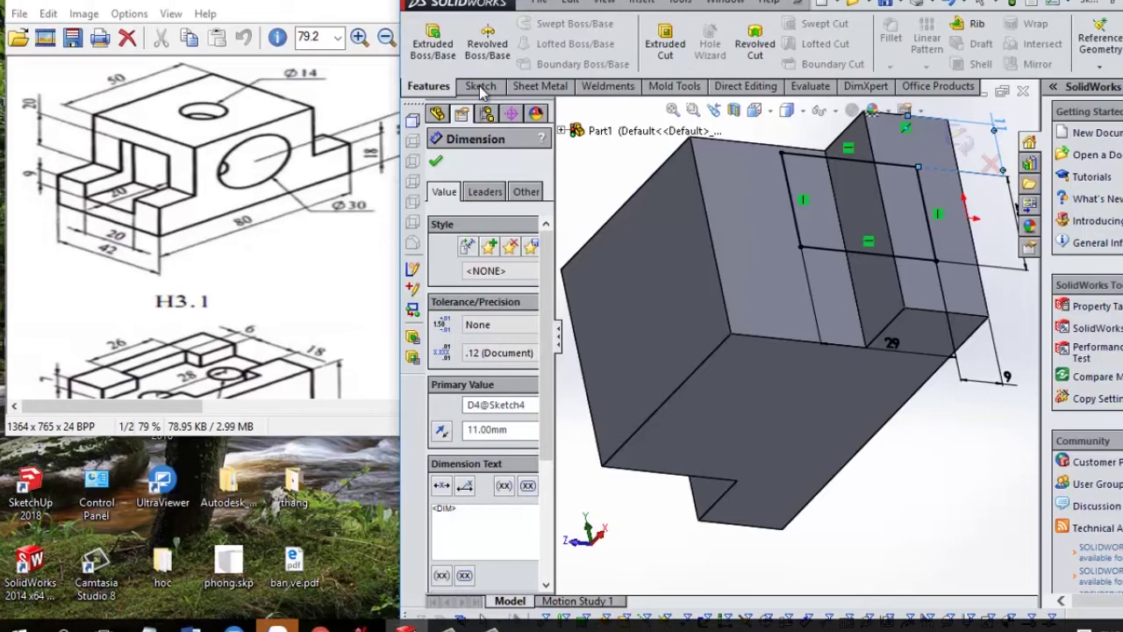
click(676, 44)
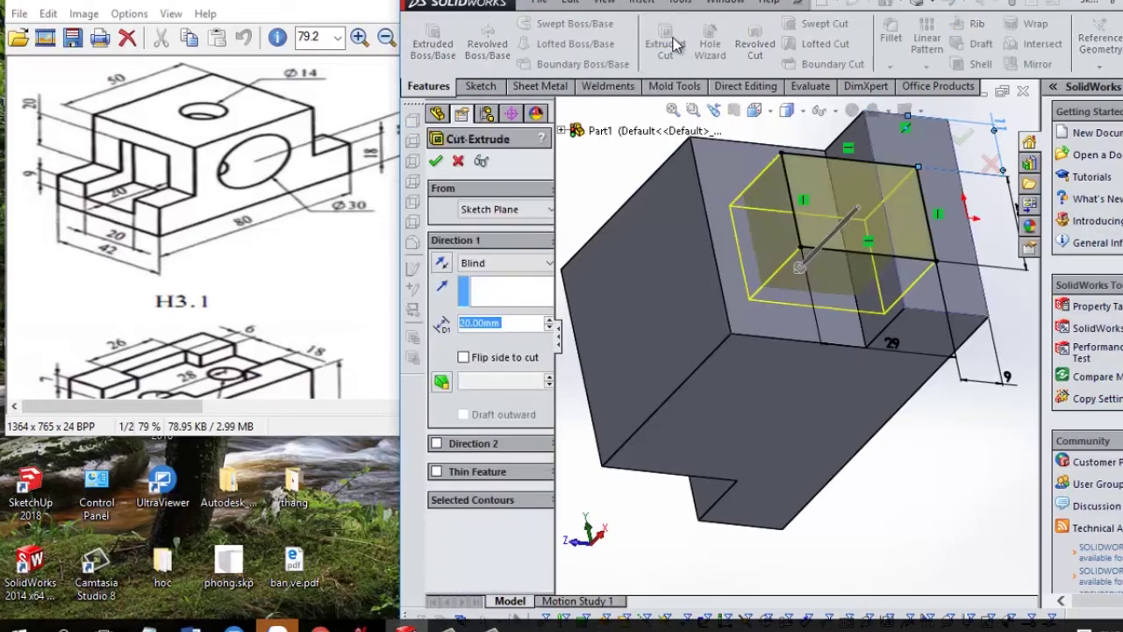
click(436, 162)
mouse_move(840, 413)
middle_down()
mouse_move(860, 358)
mouse_move(960, 287)
middle_up()
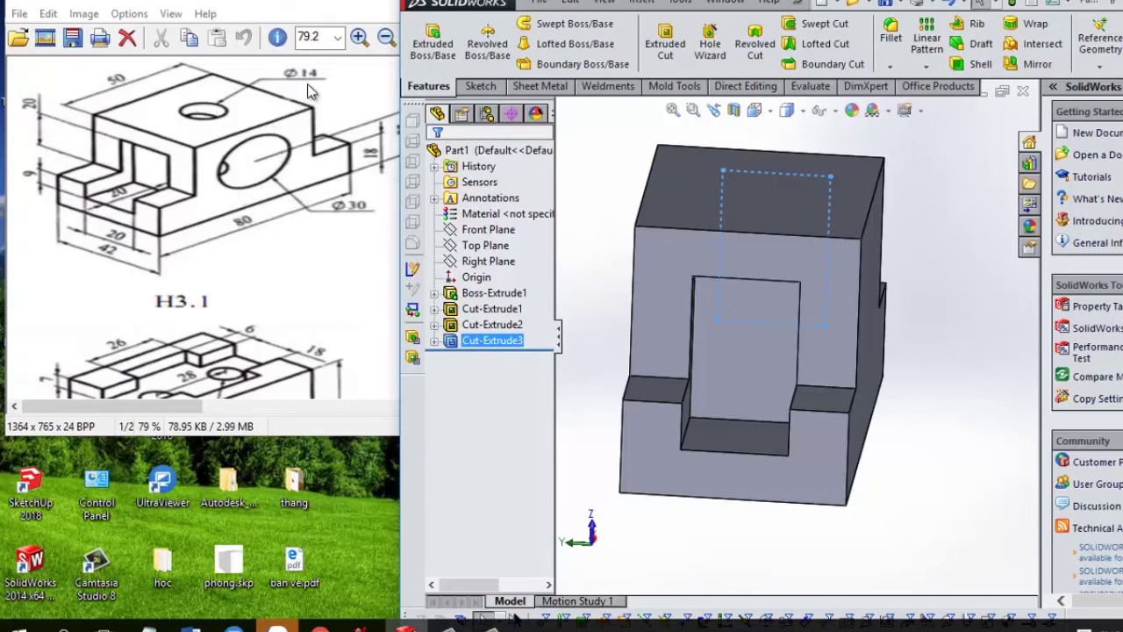
click(848, 220)
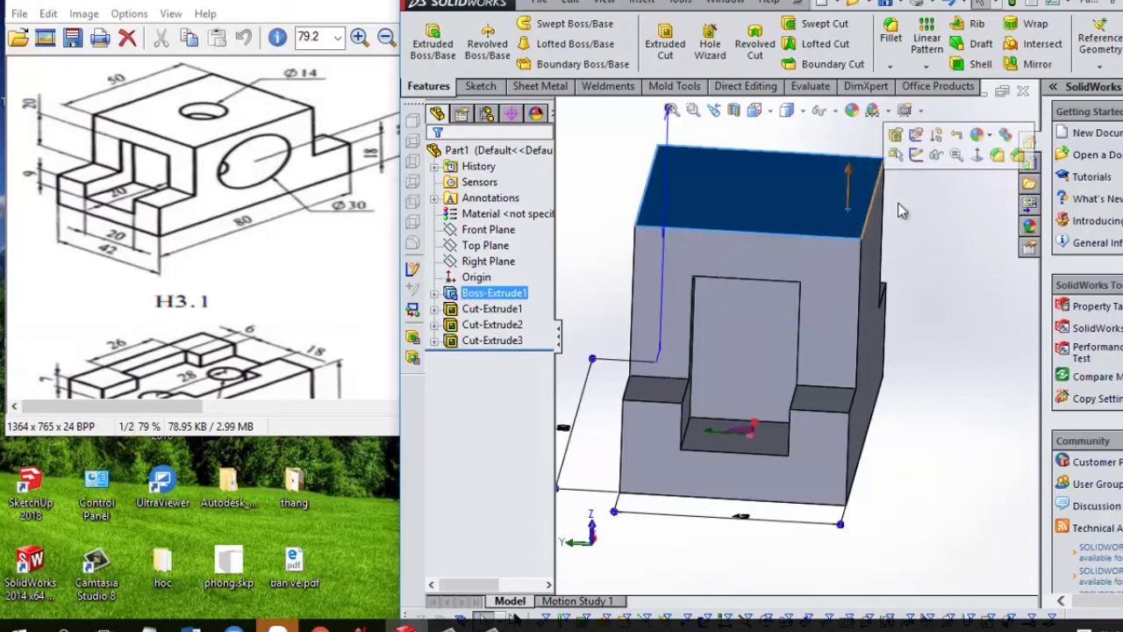
- Looking normal to the top face, sketch a circle centred at the origin
click(979, 157)
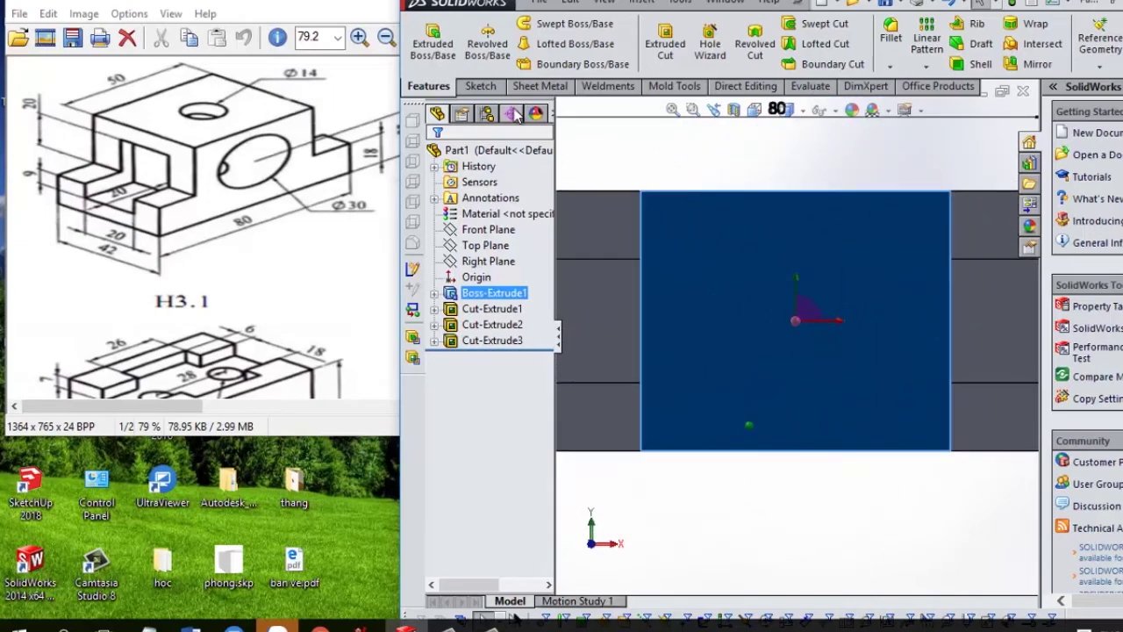
click(480, 86)
click(544, 22)
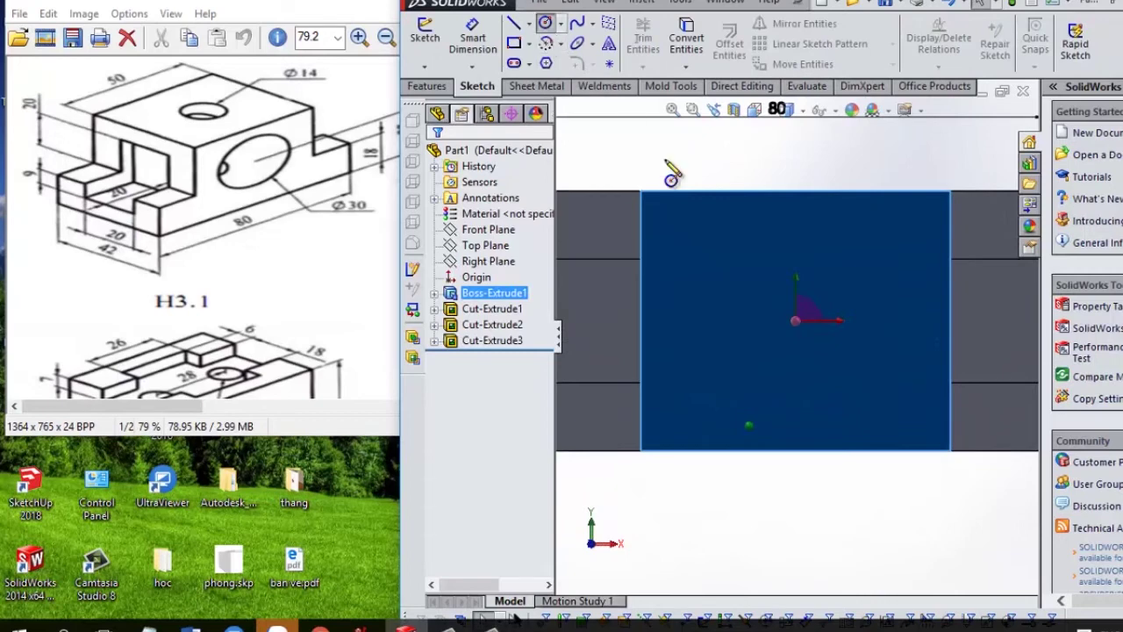
click(796, 321)
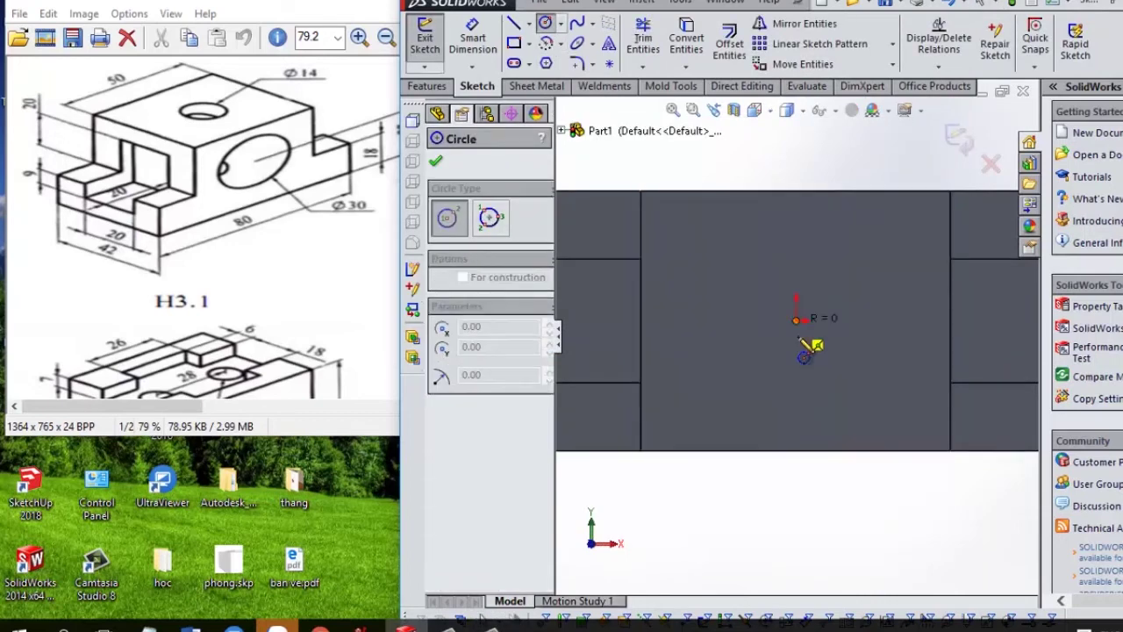
click(825, 383)
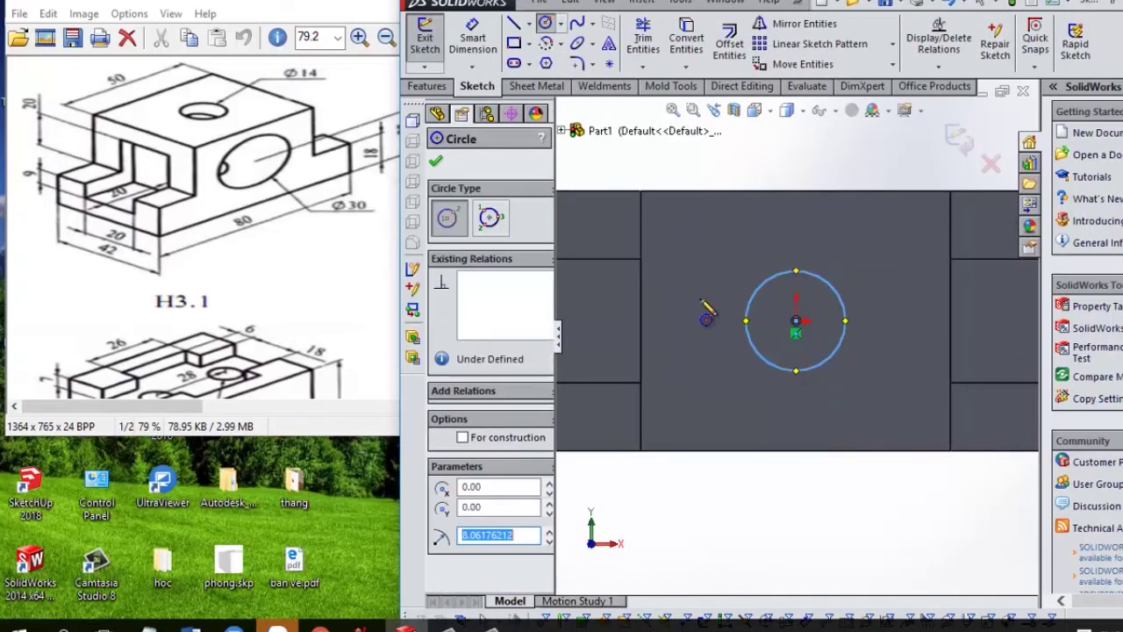
- Dimension the circle to a 14 mm diameter
click(474, 42)
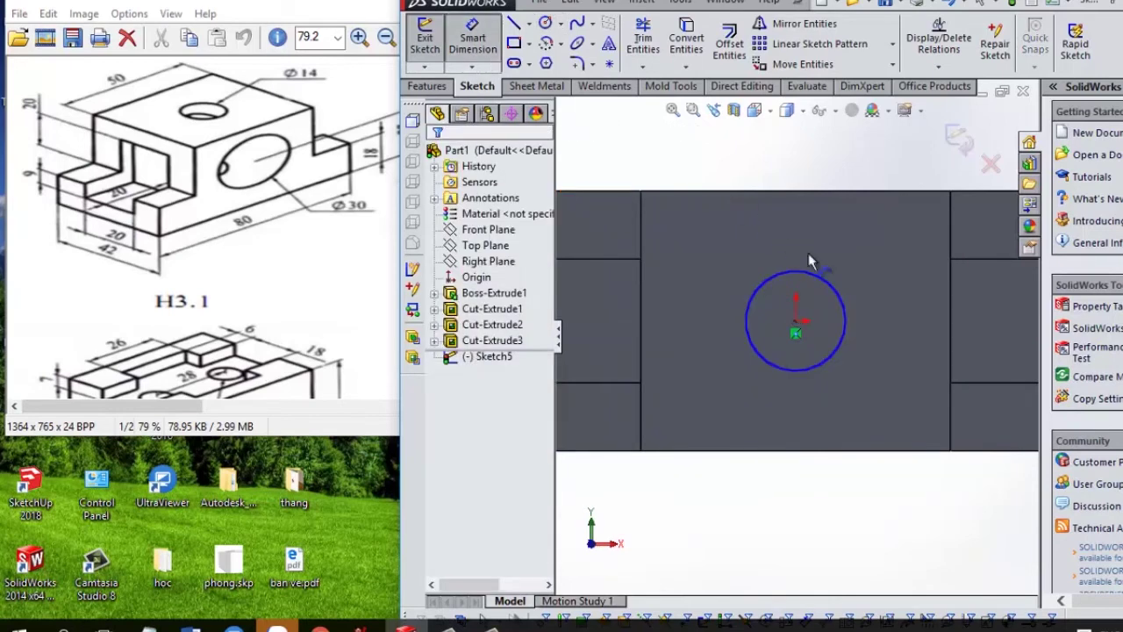
click(819, 275)
click(875, 176)
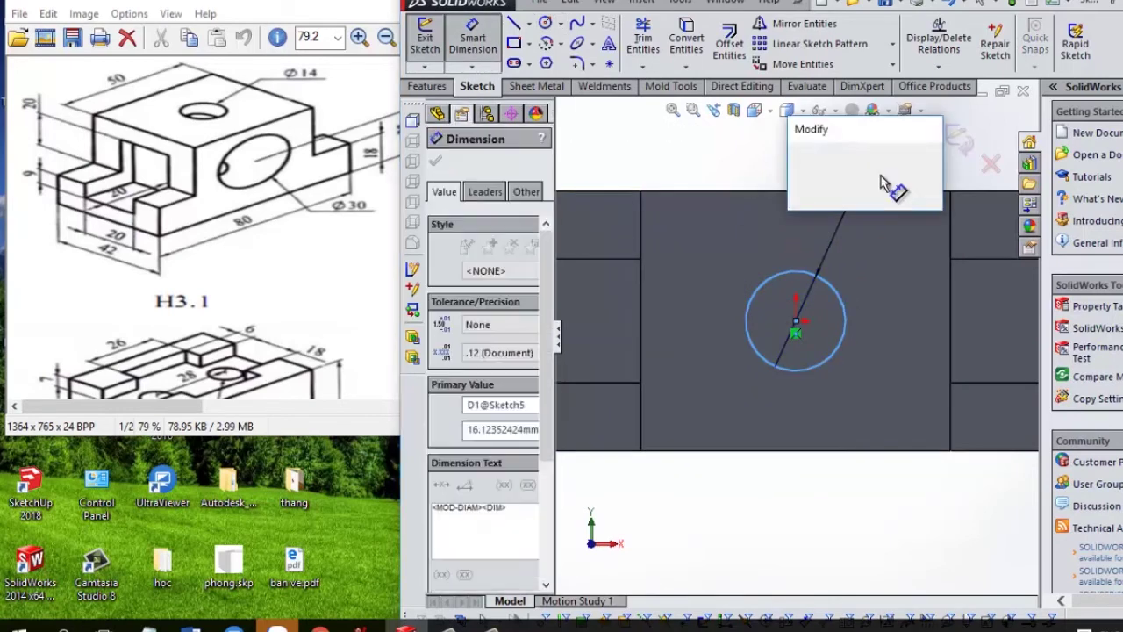
text(14)
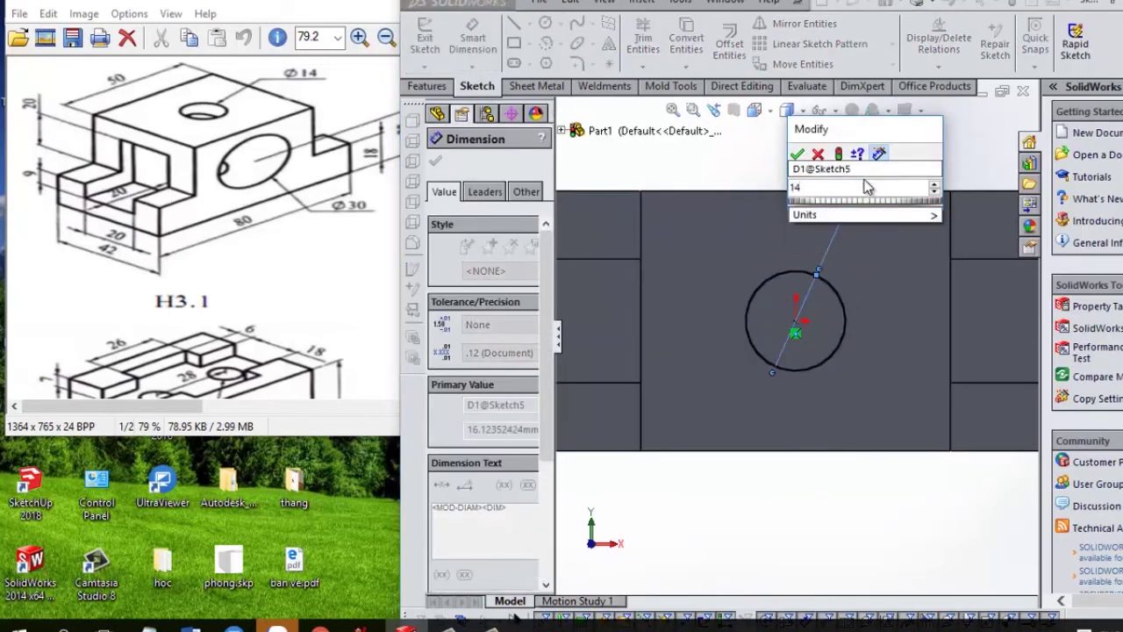
click(797, 155)
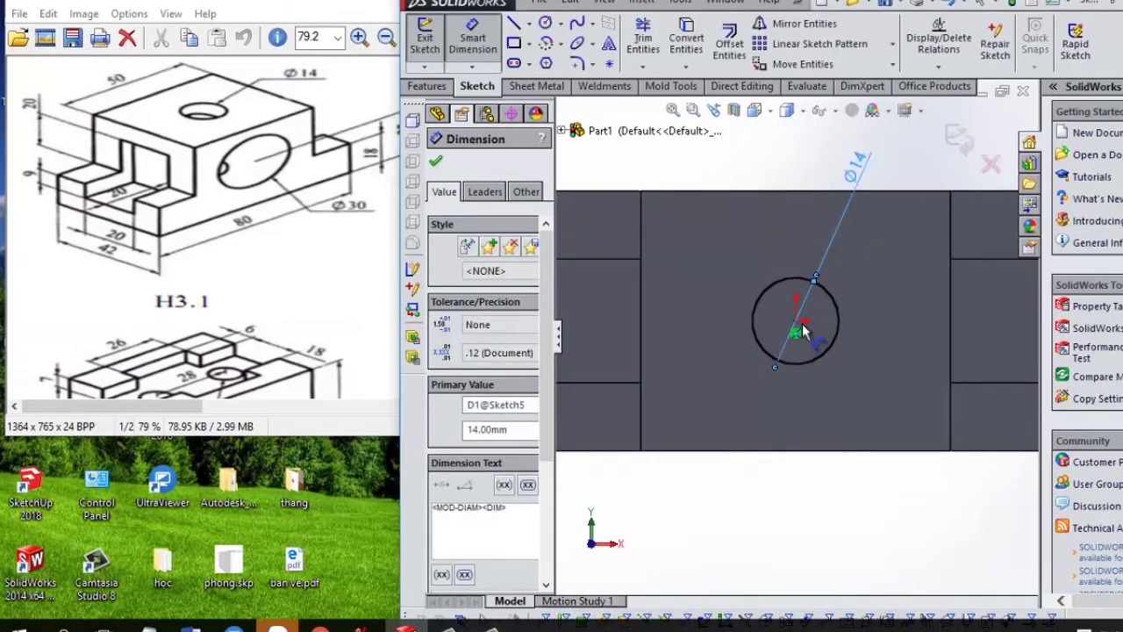
middle_drag(845, 374, 845, 322)
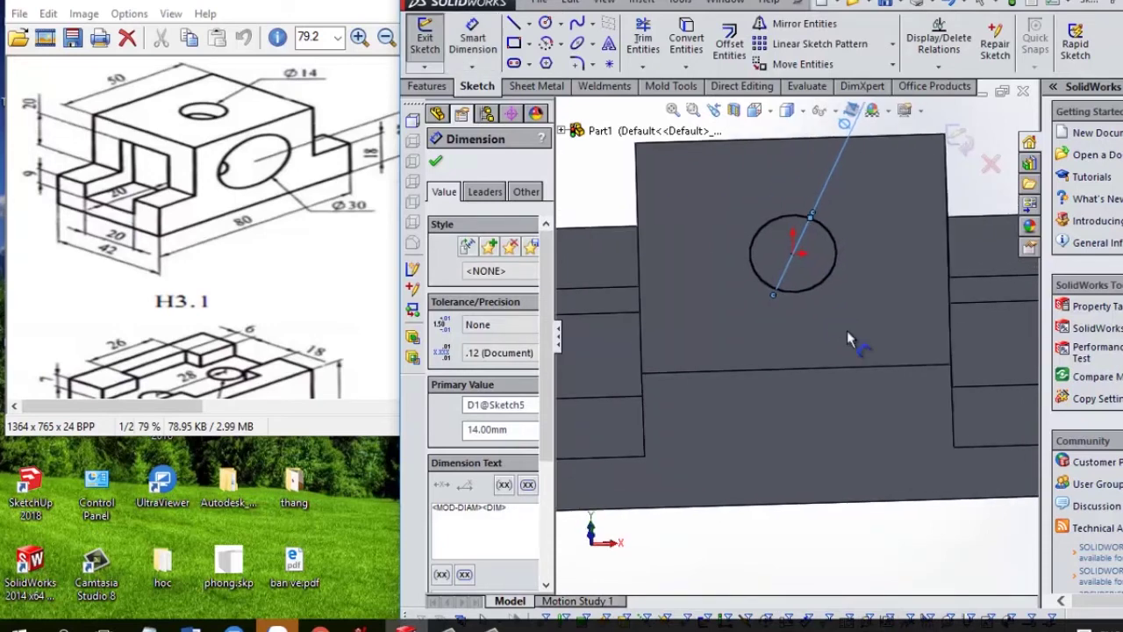
click(795, 254)
- Add a 25 mm dimension from the circle centre to the top face's side edge
key(Escape)
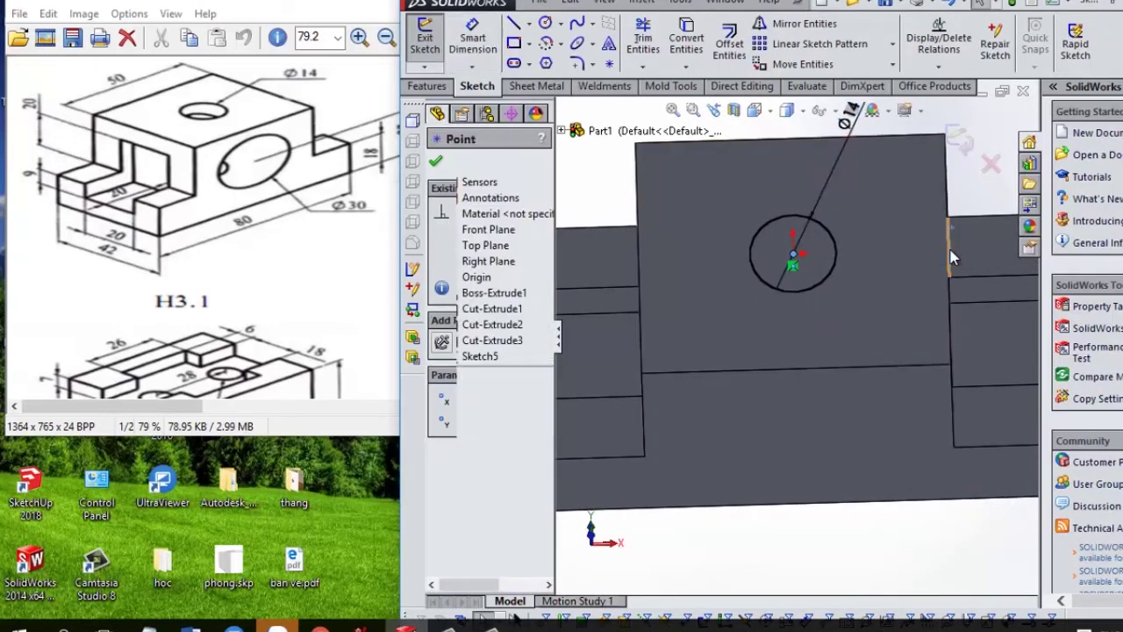
click(473, 39)
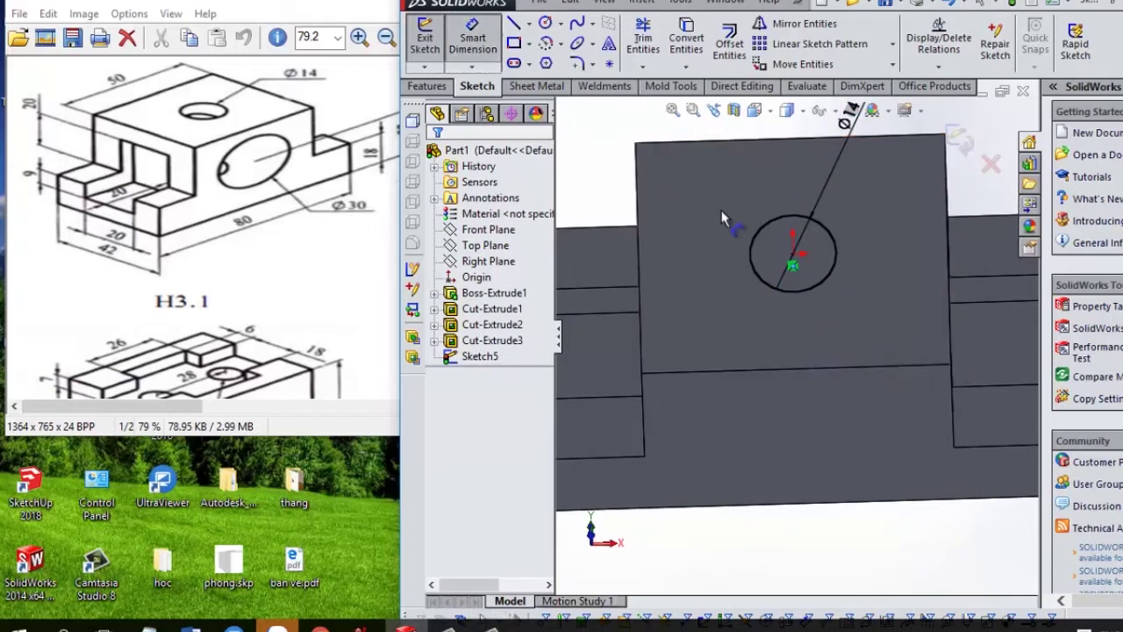
click(794, 256)
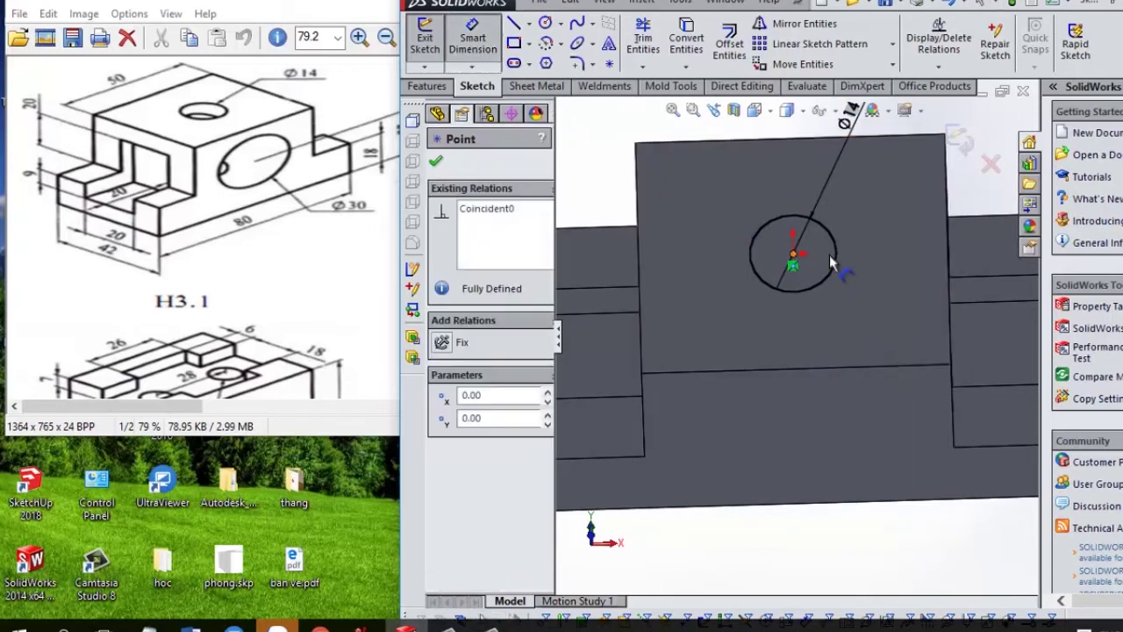
click(949, 252)
scroll(886, 412, down, 2)
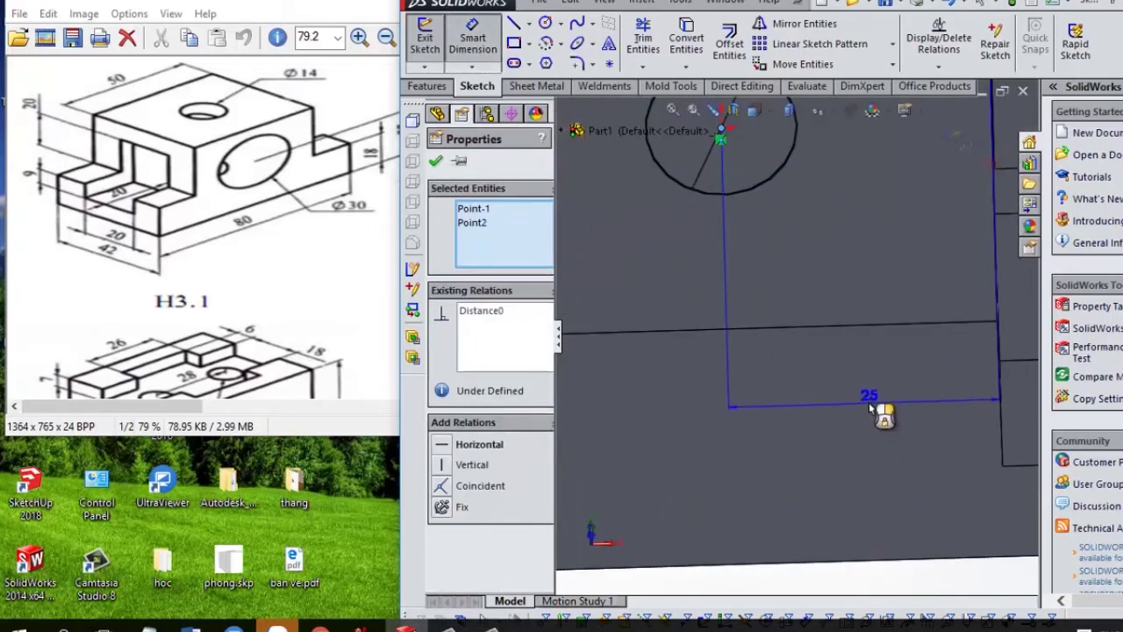
scroll(878, 407, up, 4)
middle_drag(878, 406, 834, 483)
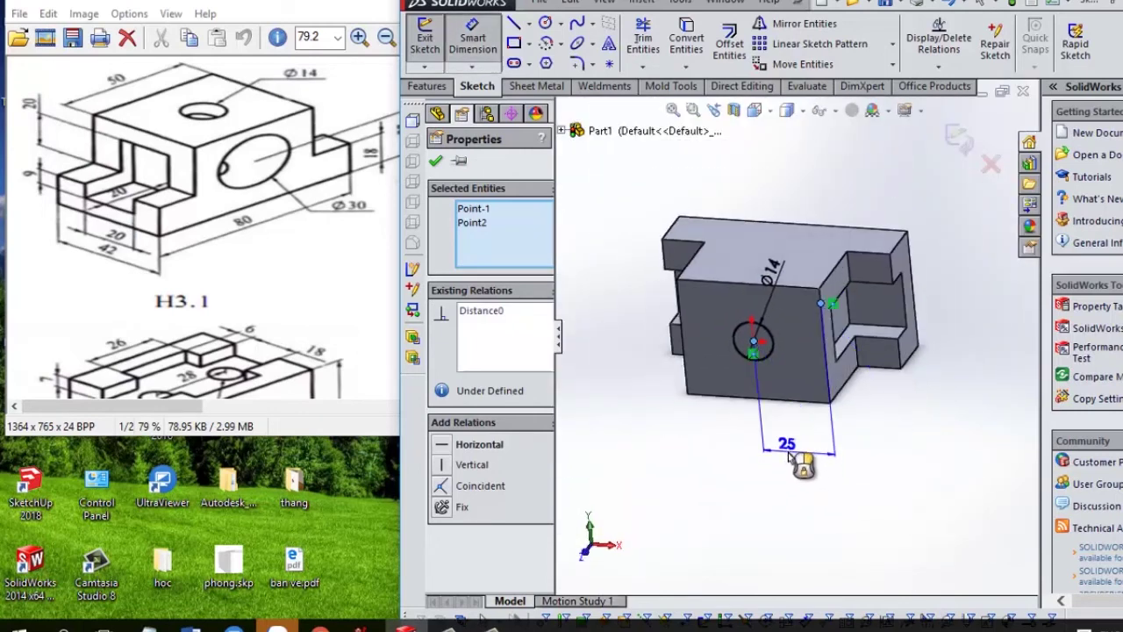
click(785, 450)
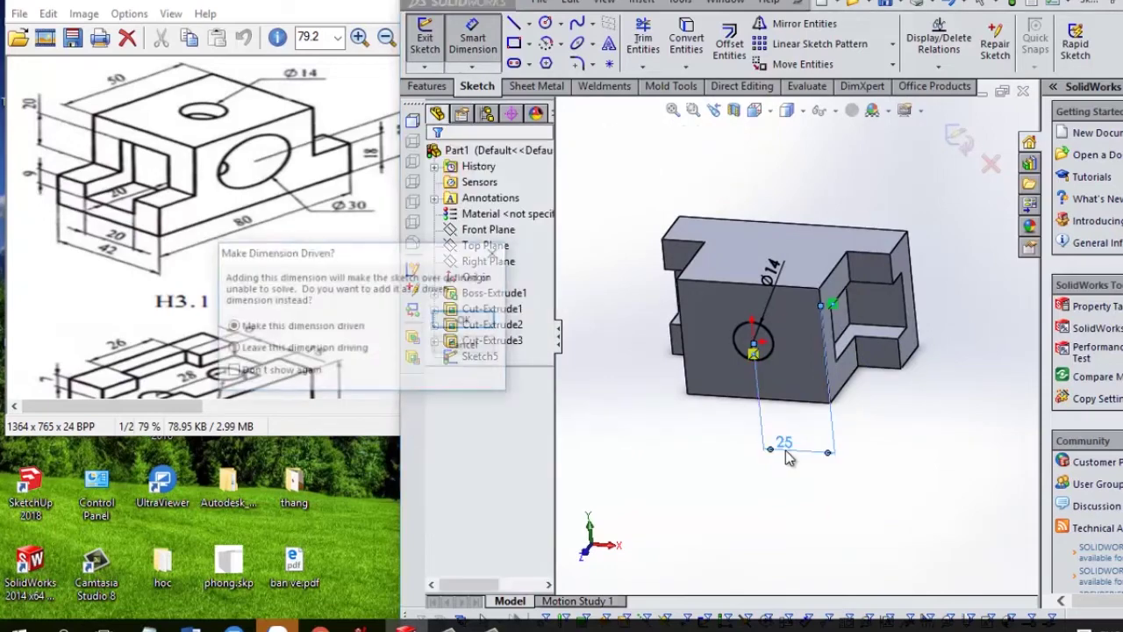
click(484, 327)
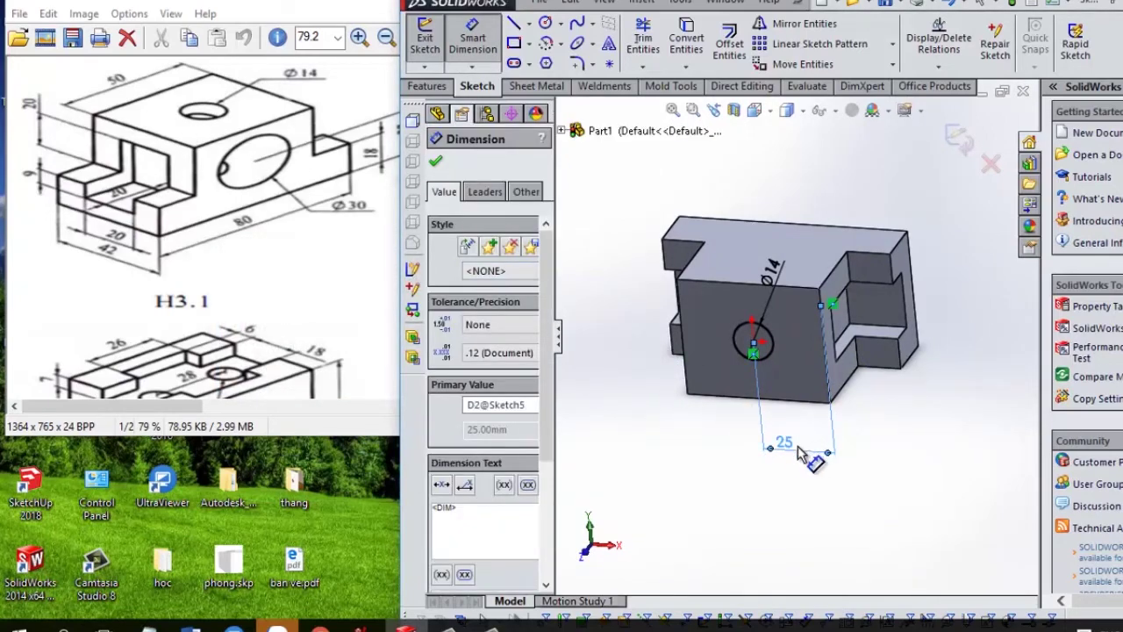
click(436, 165)
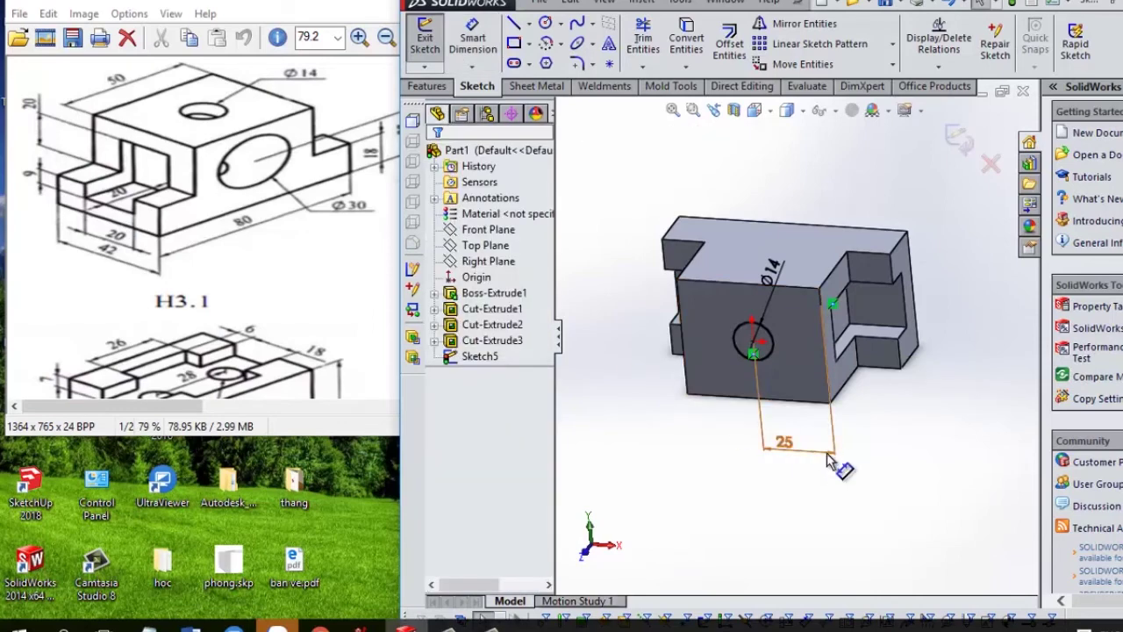
click(829, 463)
mouse_move(840, 463)
middle_down()
mouse_move(829, 287)
mouse_move(821, 303)
middle_up()
click(428, 85)
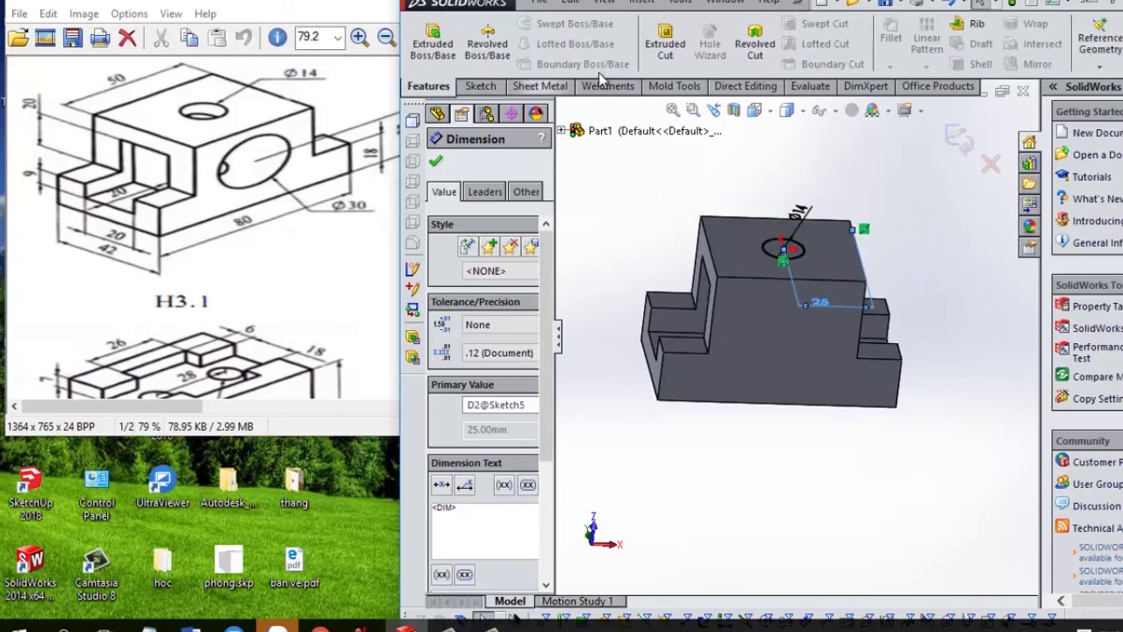
- Extrude-cut the Ø14 circle 68 mm deep to bore the vertical hole as Cut-Extrude4
click(667, 46)
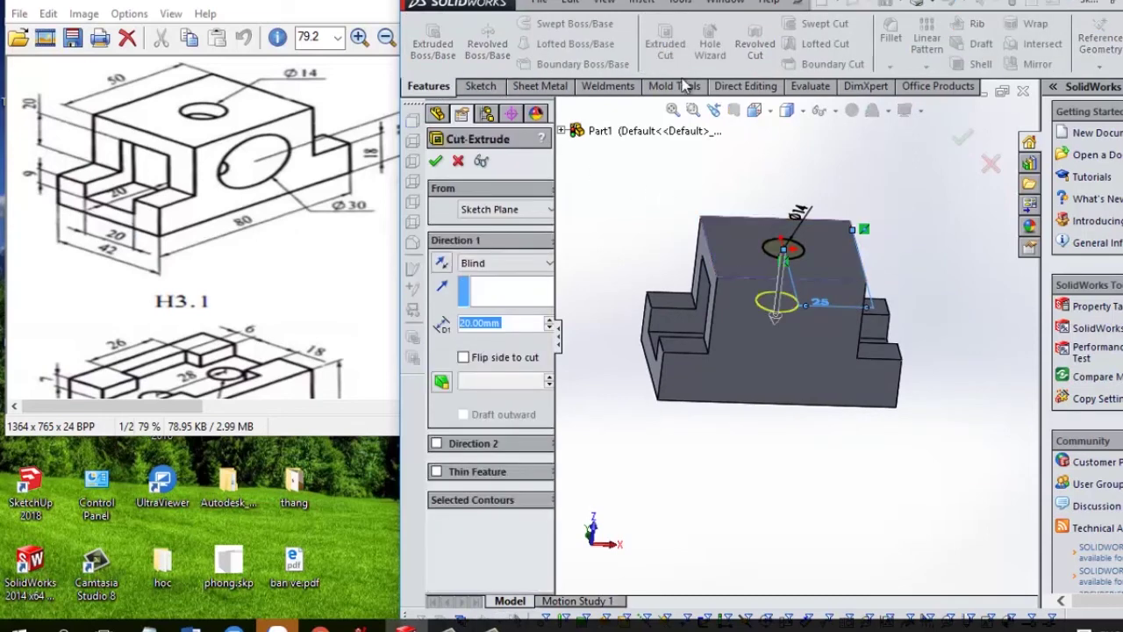
drag(778, 327, 756, 437)
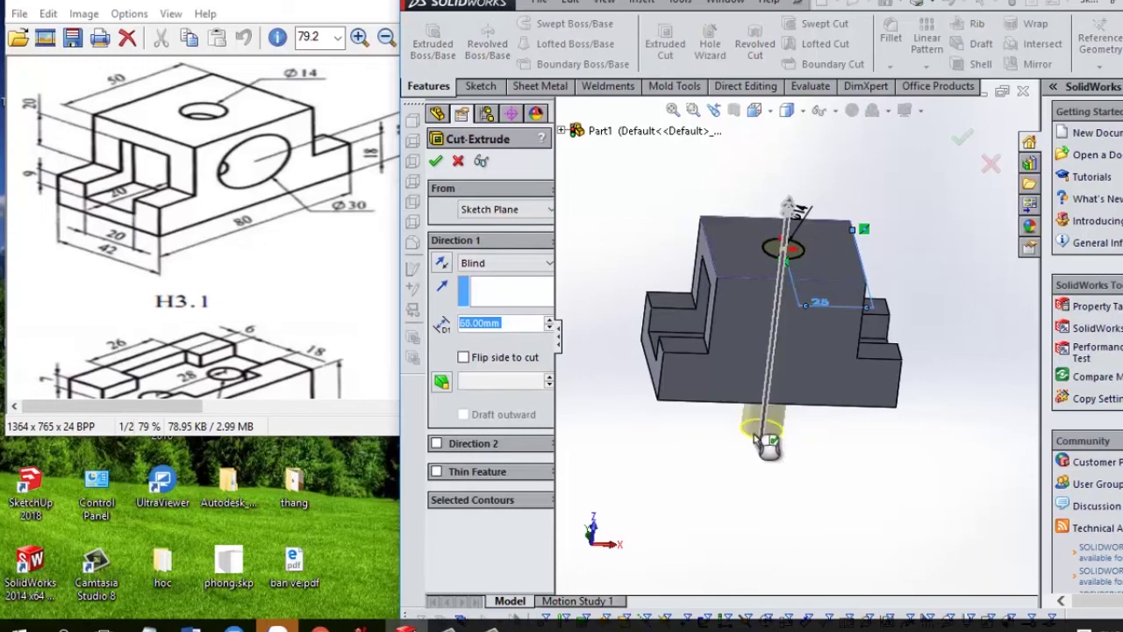
click(962, 138)
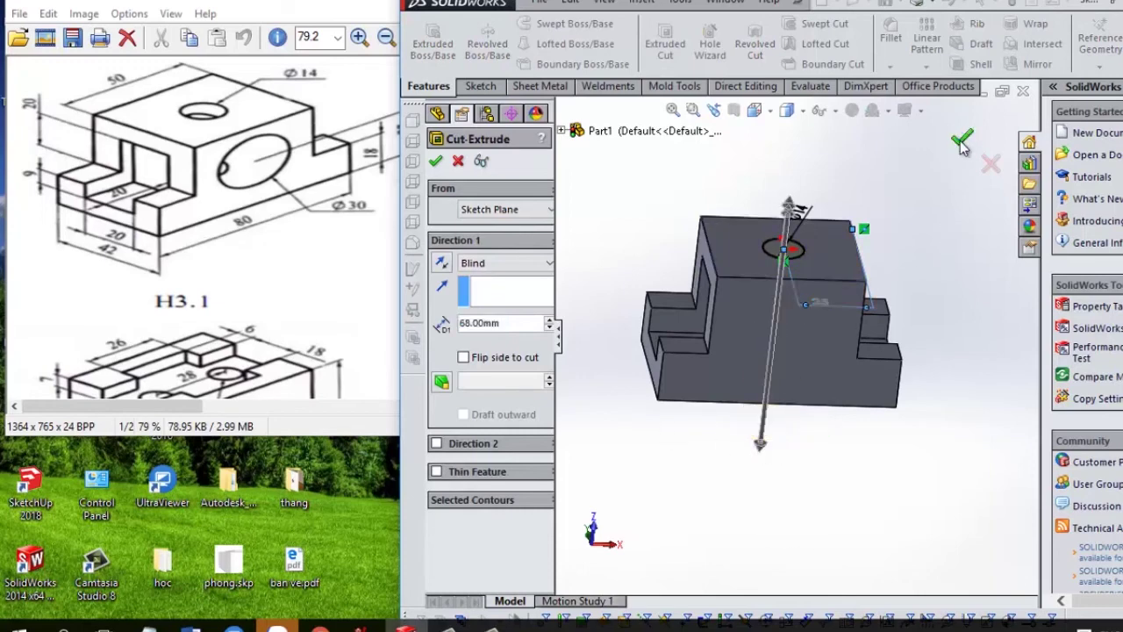
mouse_move(928, 256)
middle_down()
mouse_move(889, 447)
mouse_move(983, 351)
mouse_move(912, 325)
middle_up()
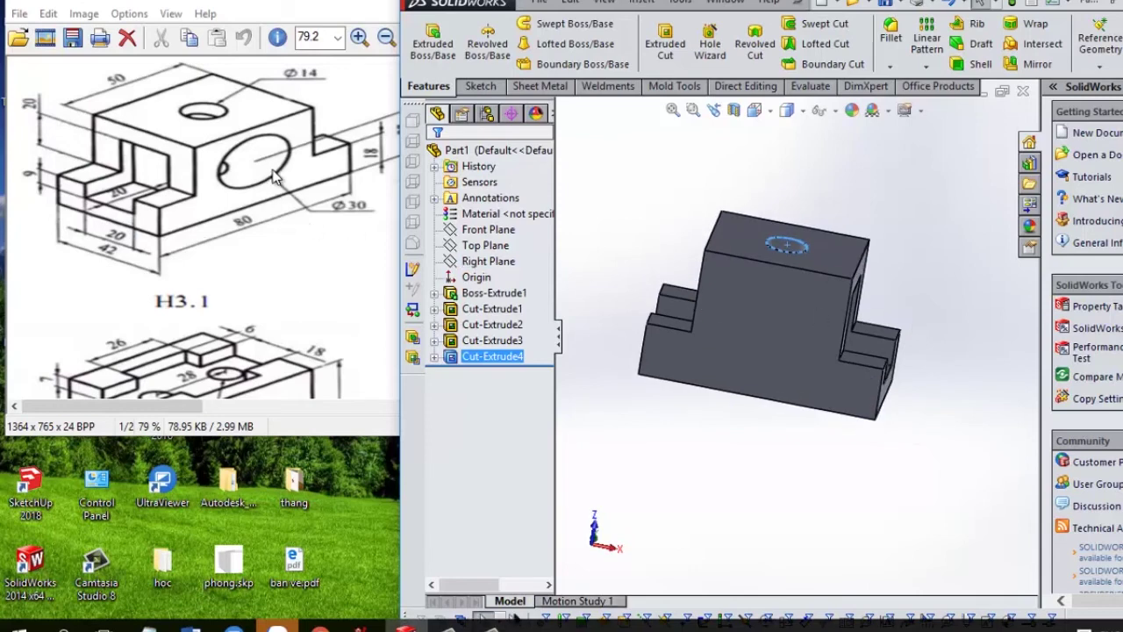
click(775, 340)
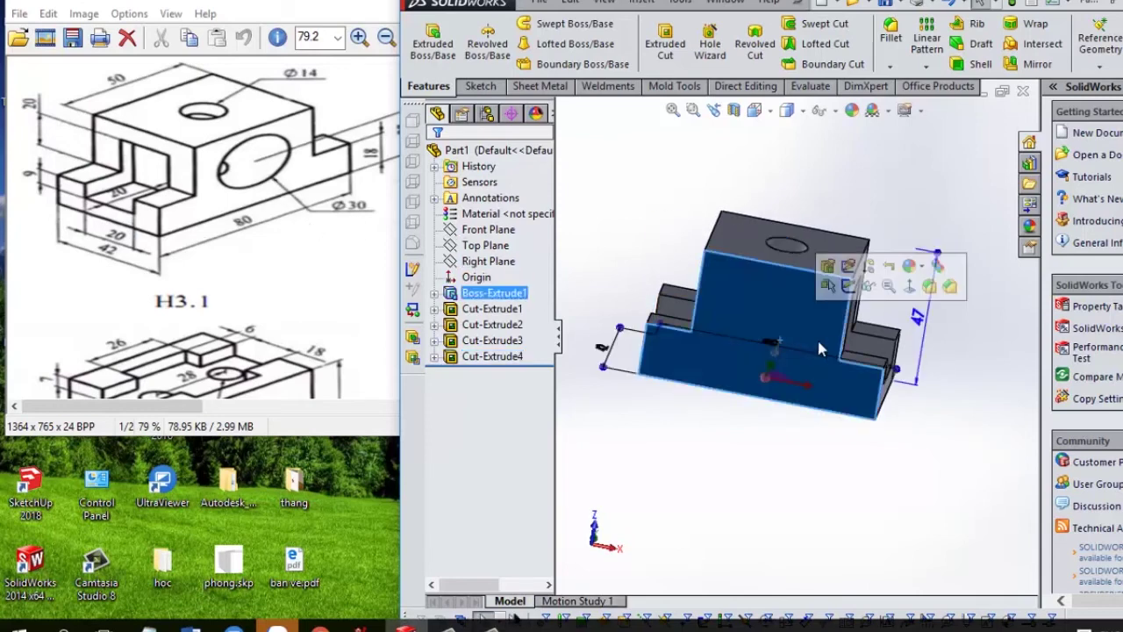
- Viewing the front face straight on, draw an undimensioned circle in a new sketch
click(911, 293)
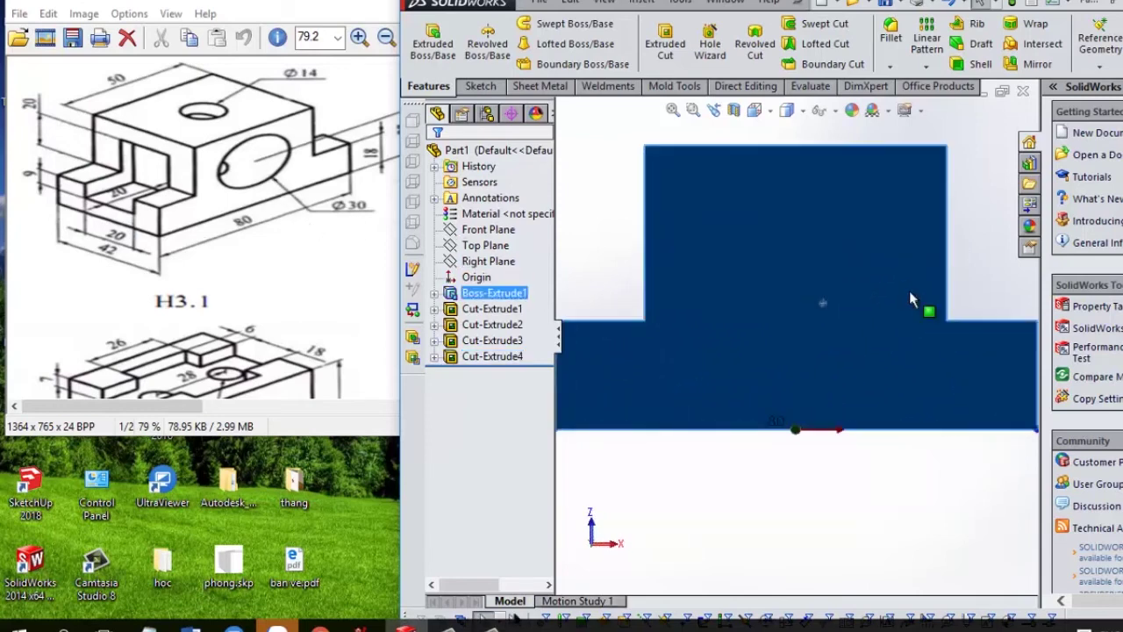
click(492, 87)
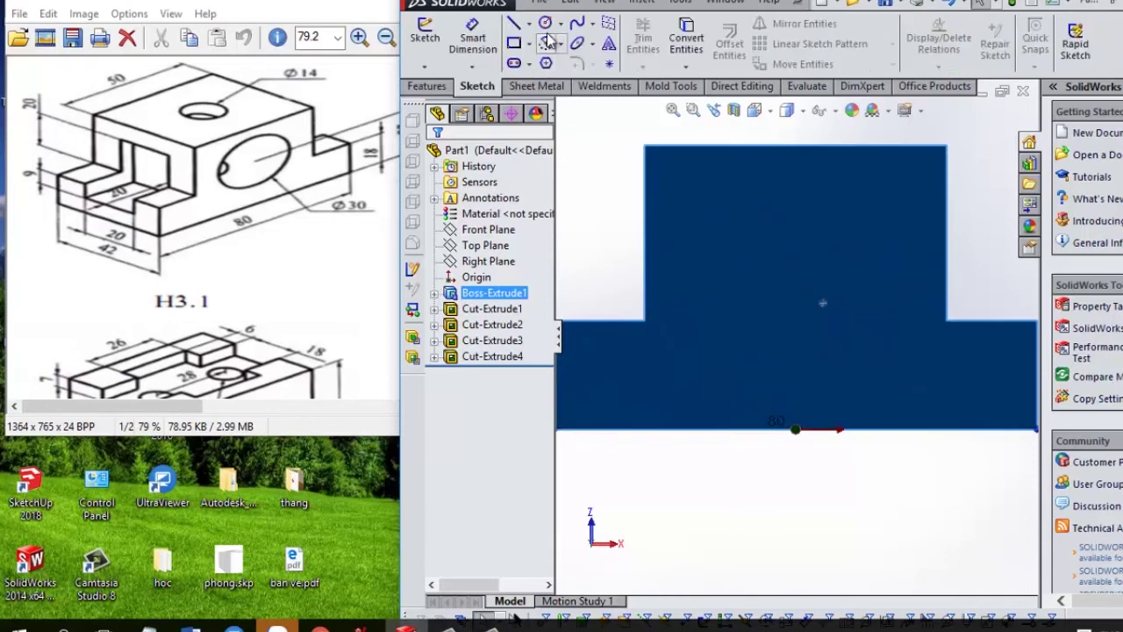
click(777, 249)
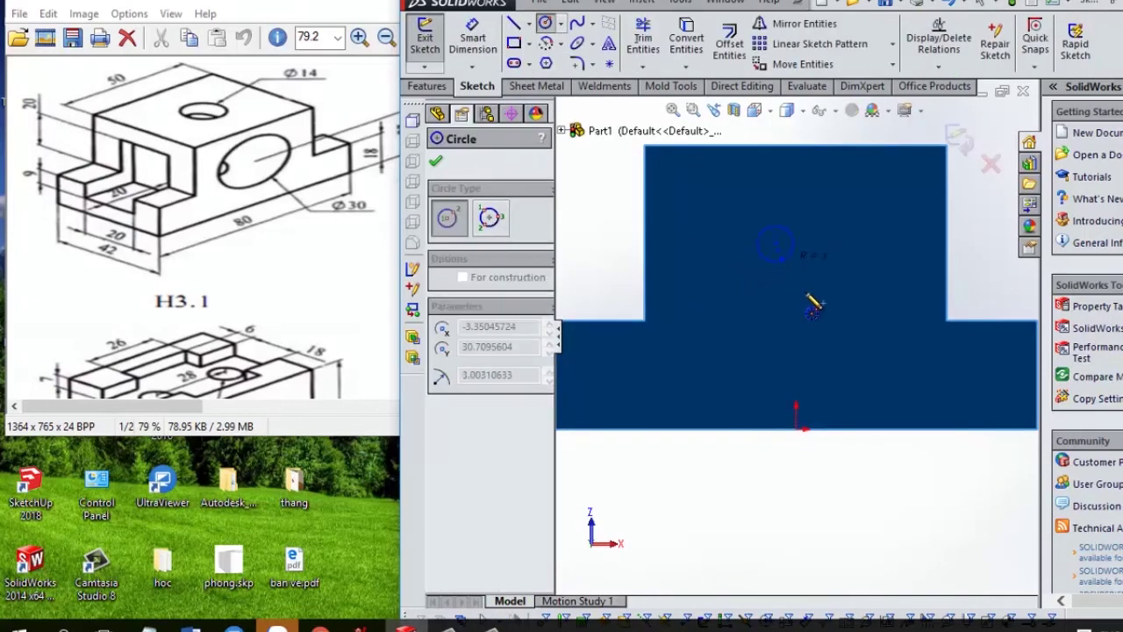
click(822, 325)
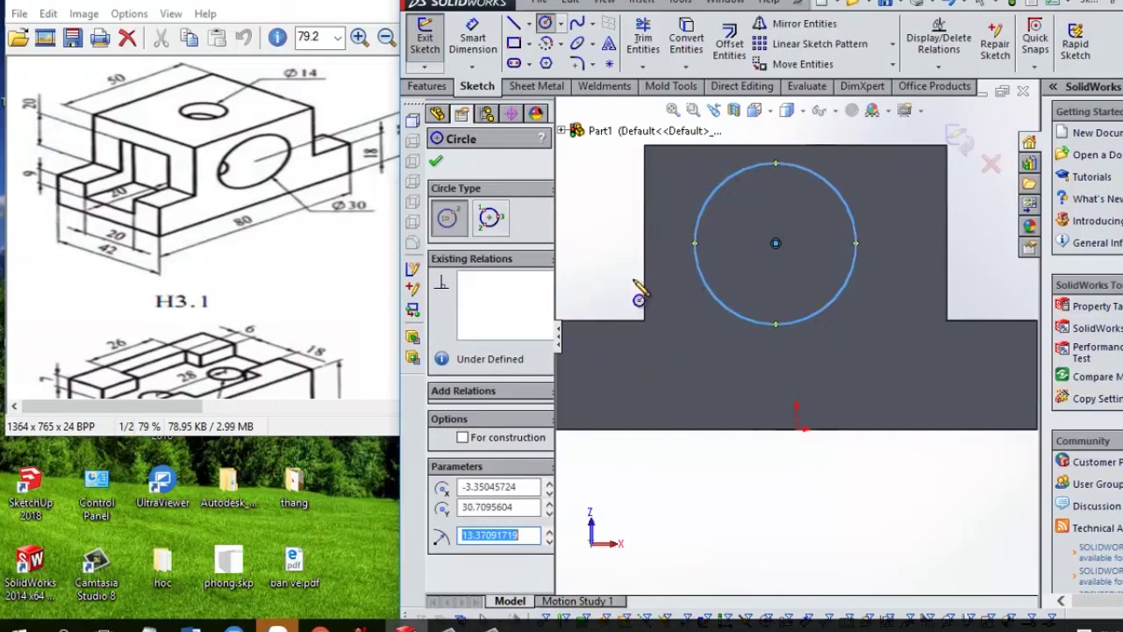
middle_drag(664, 319, 702, 340)
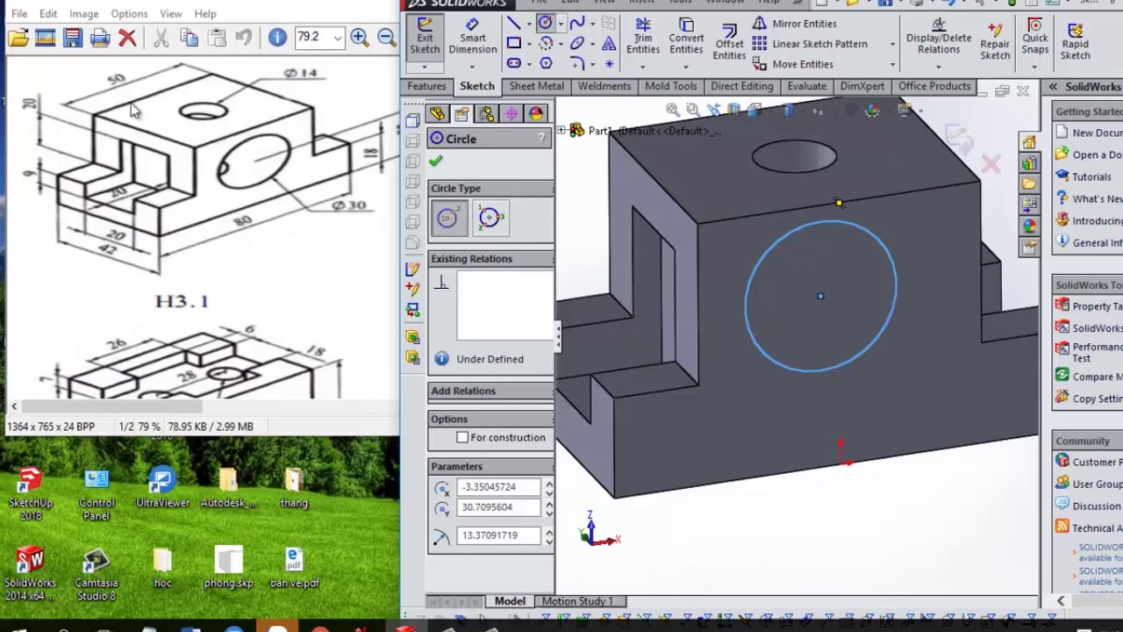
click(478, 39)
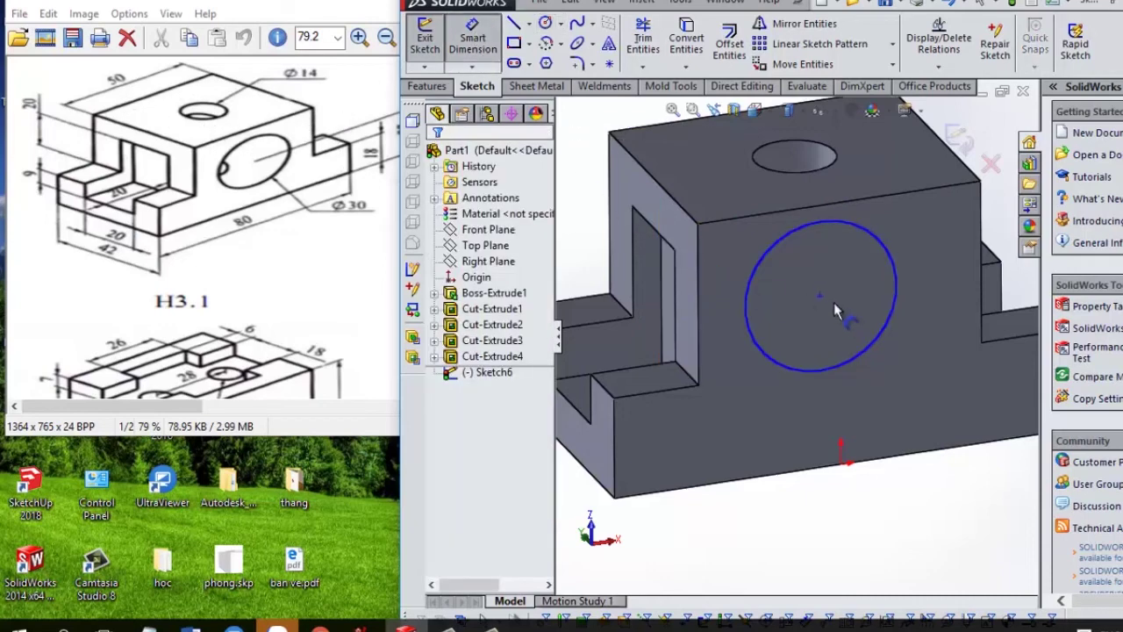
- Dimension the circle centre 25 mm from the front face's right edge
click(821, 298)
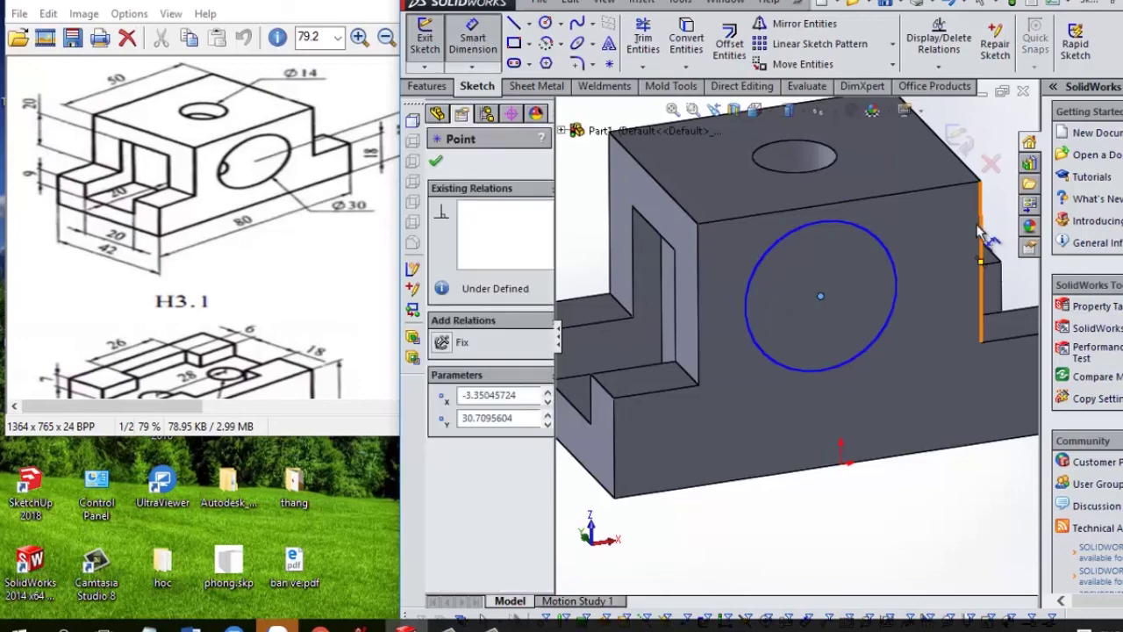
click(981, 268)
scroll(909, 290, down, 1)
scroll(892, 306, down, 1)
scroll(892, 306, up, 3)
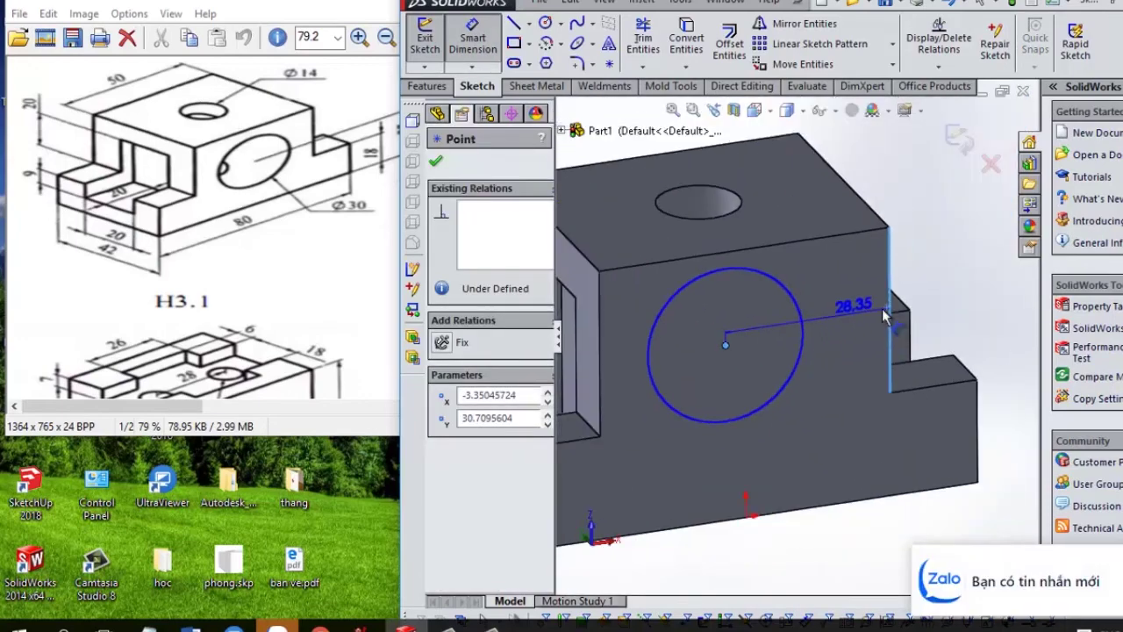
click(879, 535)
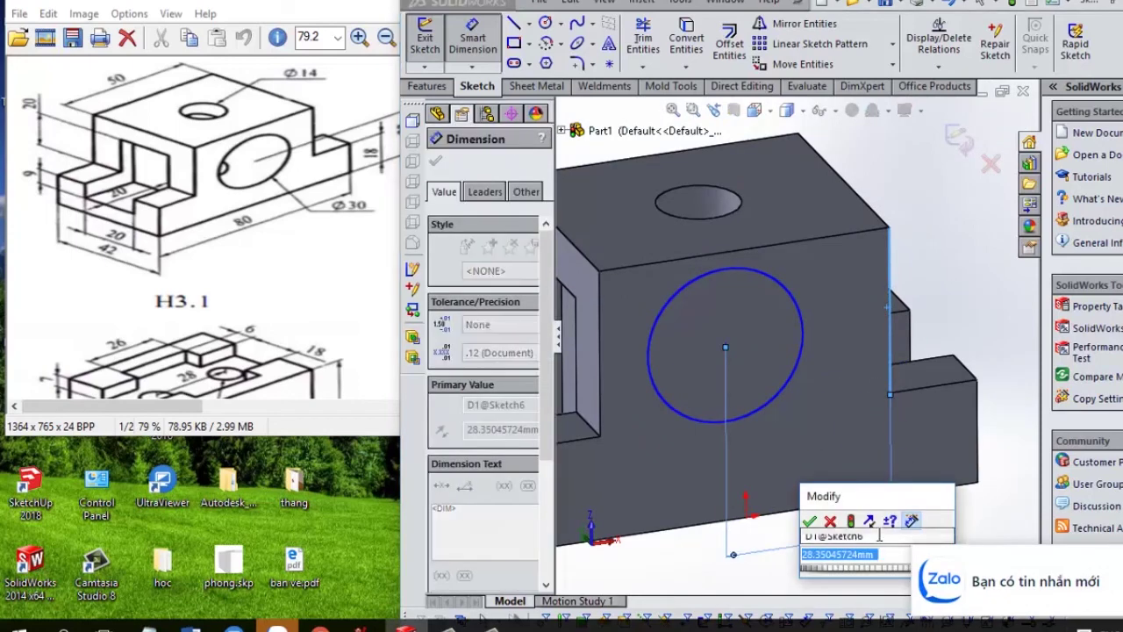
text(25)
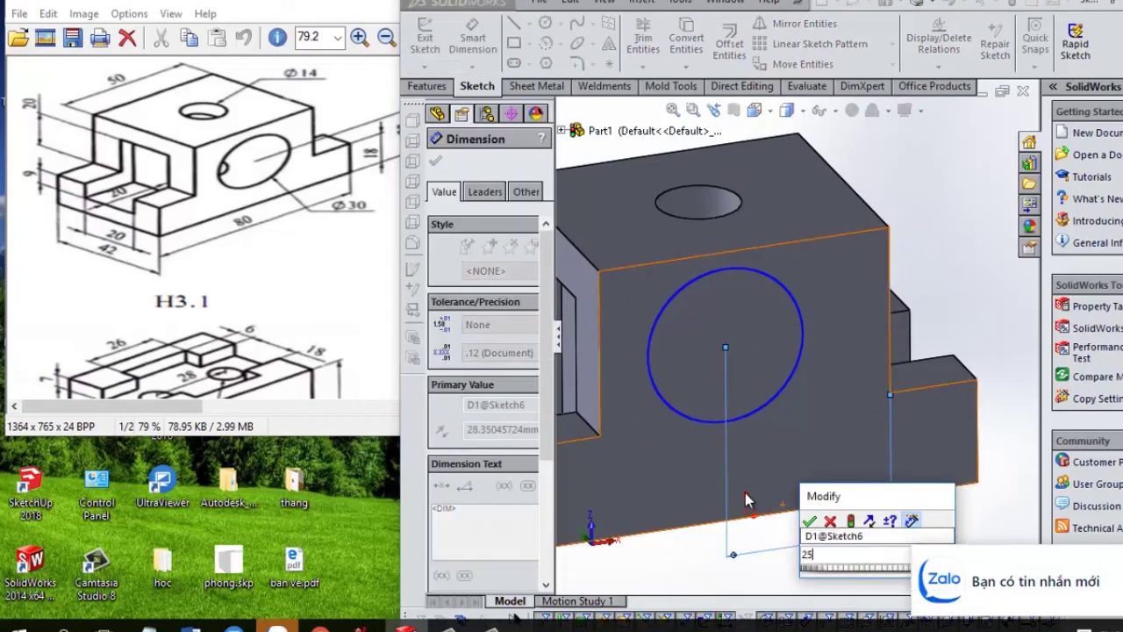
key(Return)
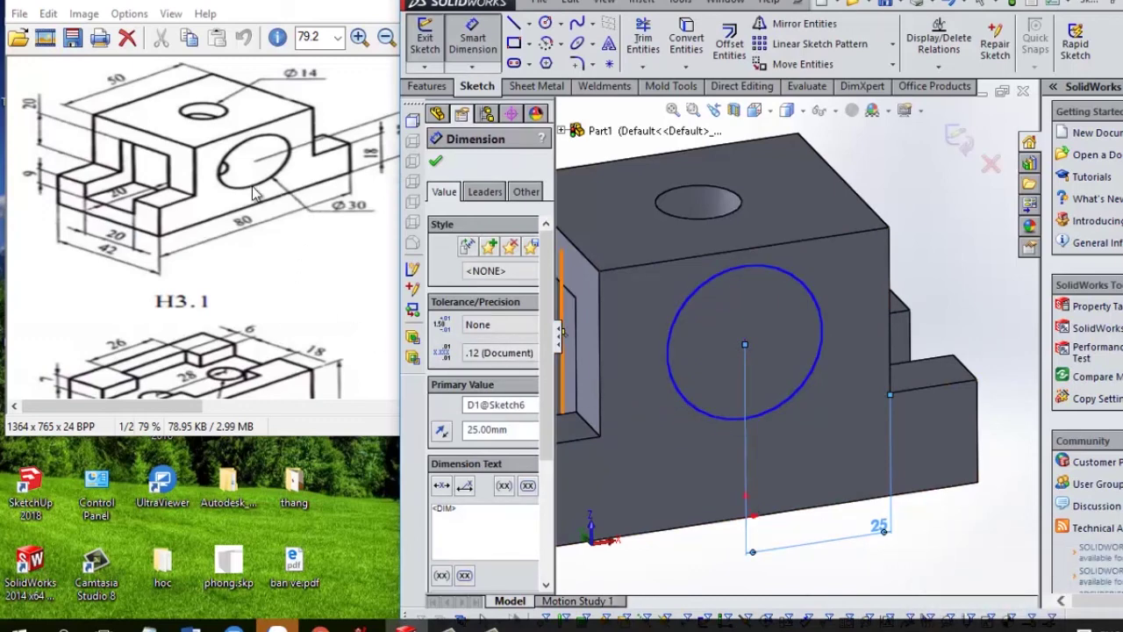
scroll(221, 284, down, 1)
scroll(221, 284, up, 1)
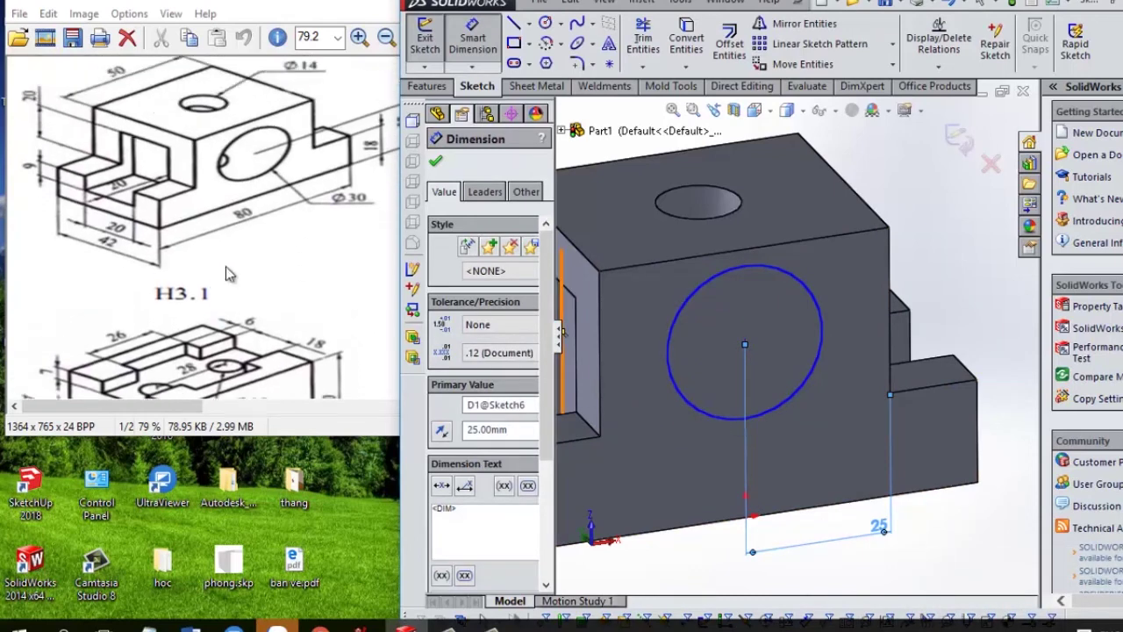
- After checking the reference drawing, set the circle centre 27 mm above the bottom edge
click(185, 420)
drag(185, 412, 215, 412)
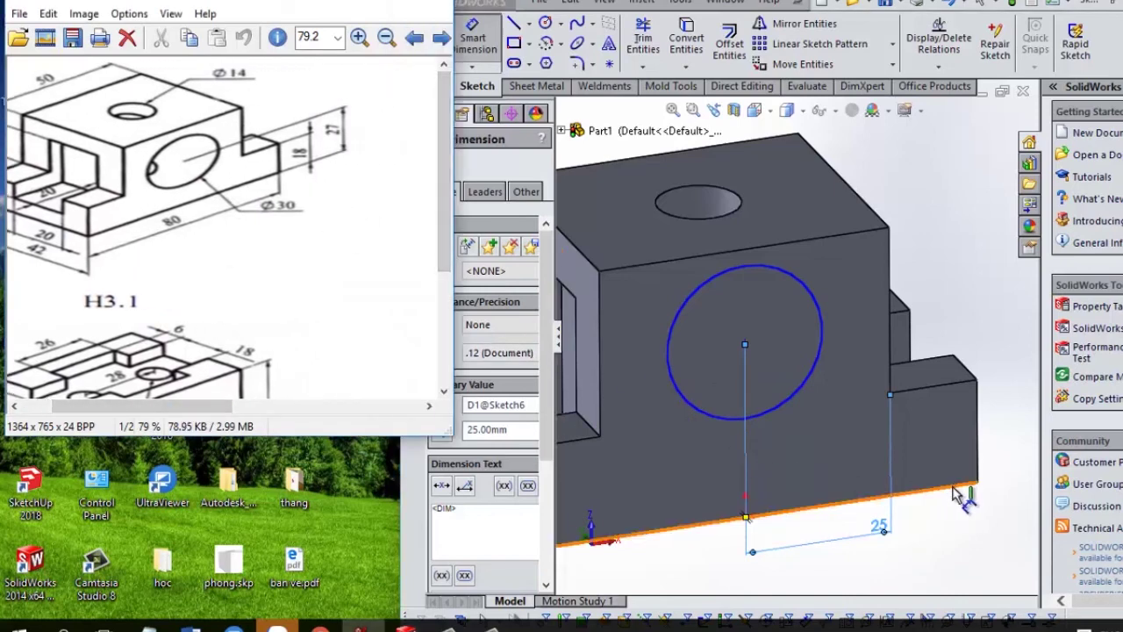
click(946, 497)
click(745, 344)
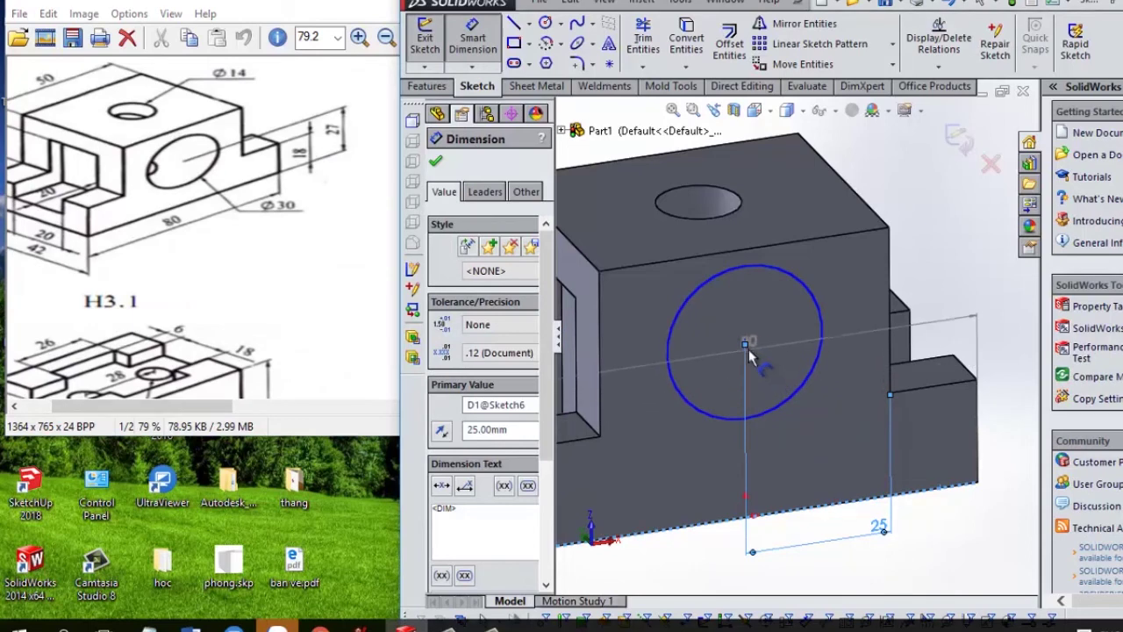
click(746, 346)
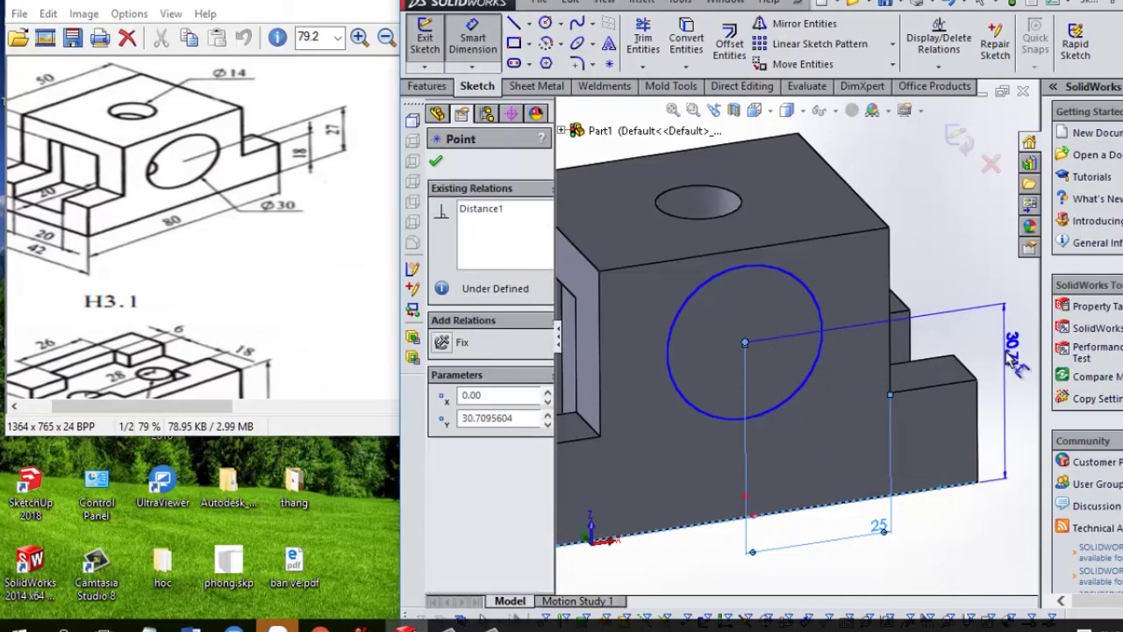
click(1005, 351)
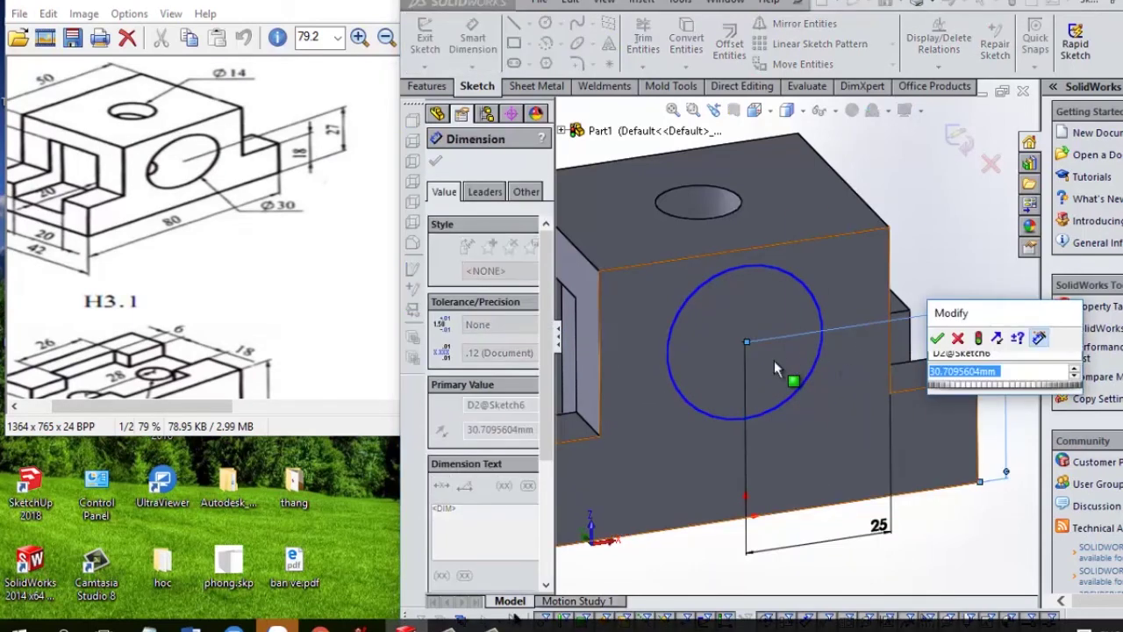
text(27)
key(Return)
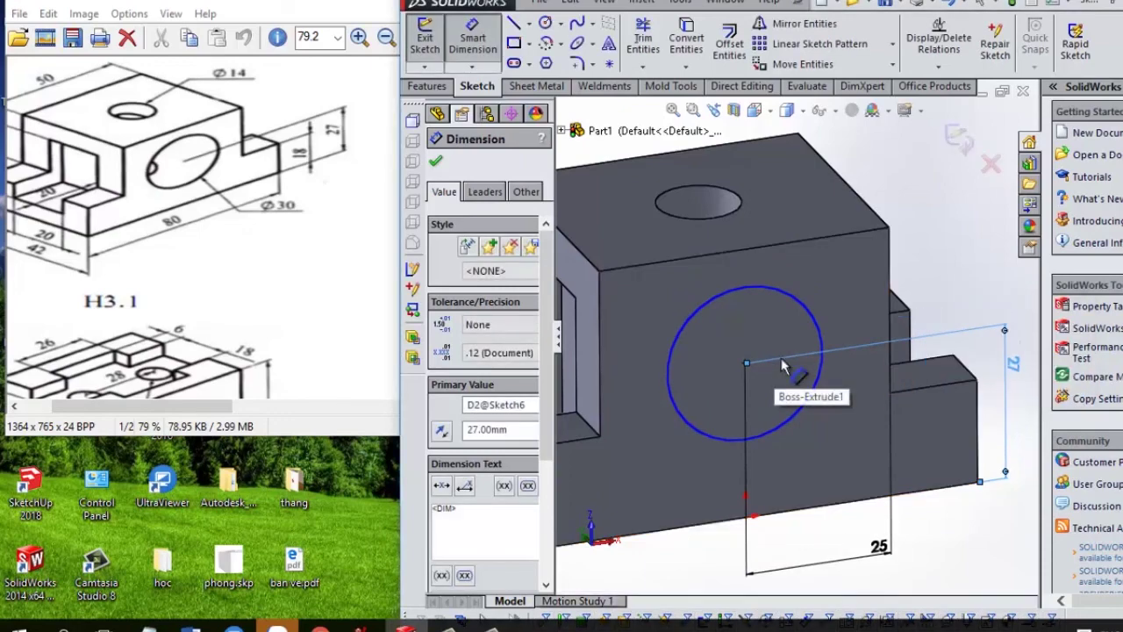
scroll(817, 362, up, 3)
mouse_move(817, 368)
middle_down()
mouse_move(826, 436)
mouse_move(810, 427)
middle_up()
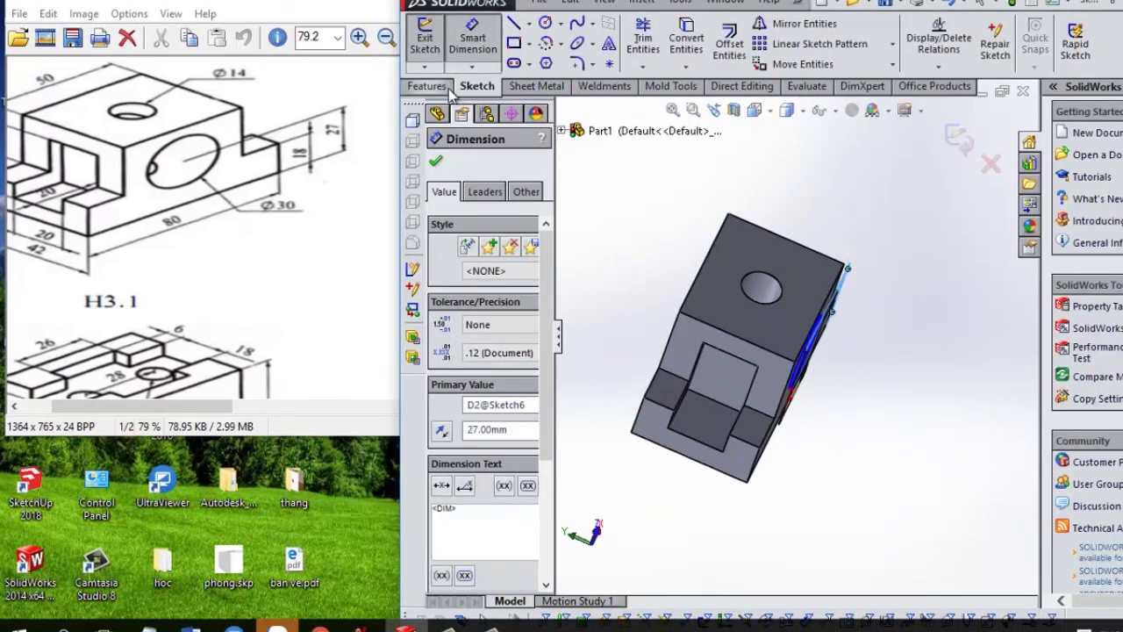
- Cut Sketch6's circle 68 mm through the block's front face as Cut-Extrude5, then maximise the window
click(429, 86)
click(666, 44)
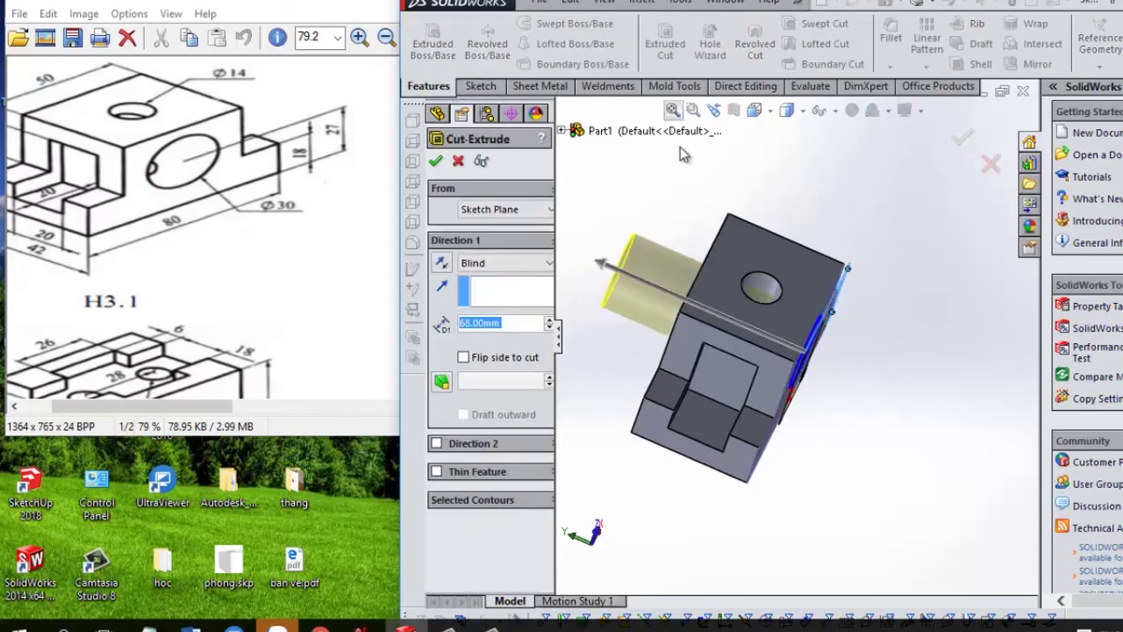
click(961, 142)
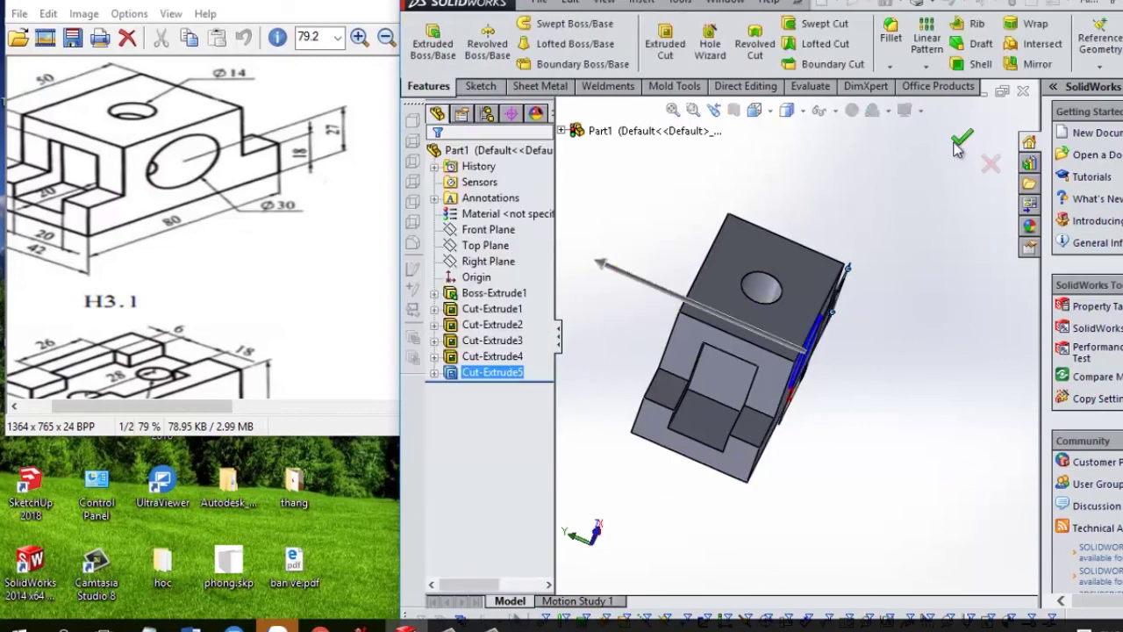
mouse_move(880, 366)
middle_down()
mouse_move(826, 418)
mouse_move(814, 395)
mouse_move(827, 394)
mouse_move(830, 409)
middle_up()
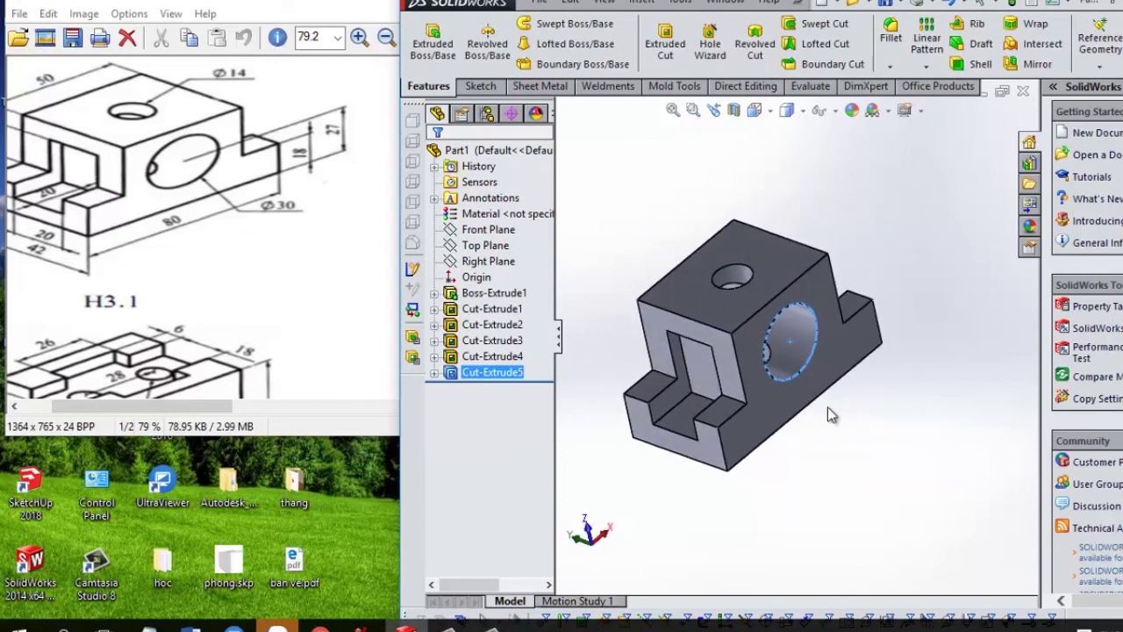
double_click(987, 4)
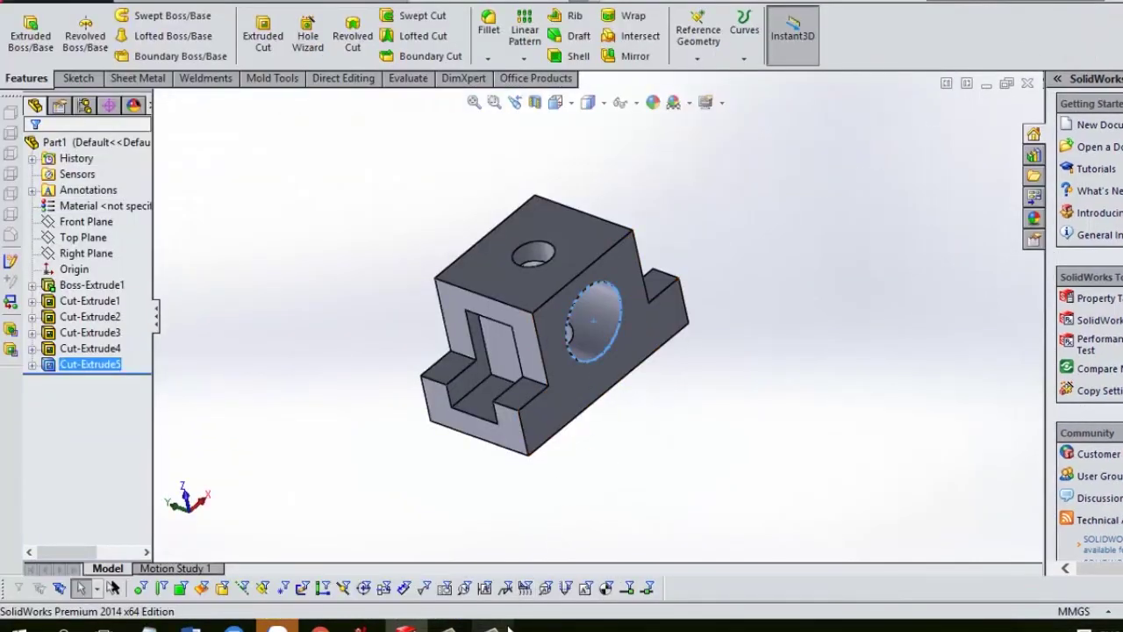
mouse_move(491, 625)
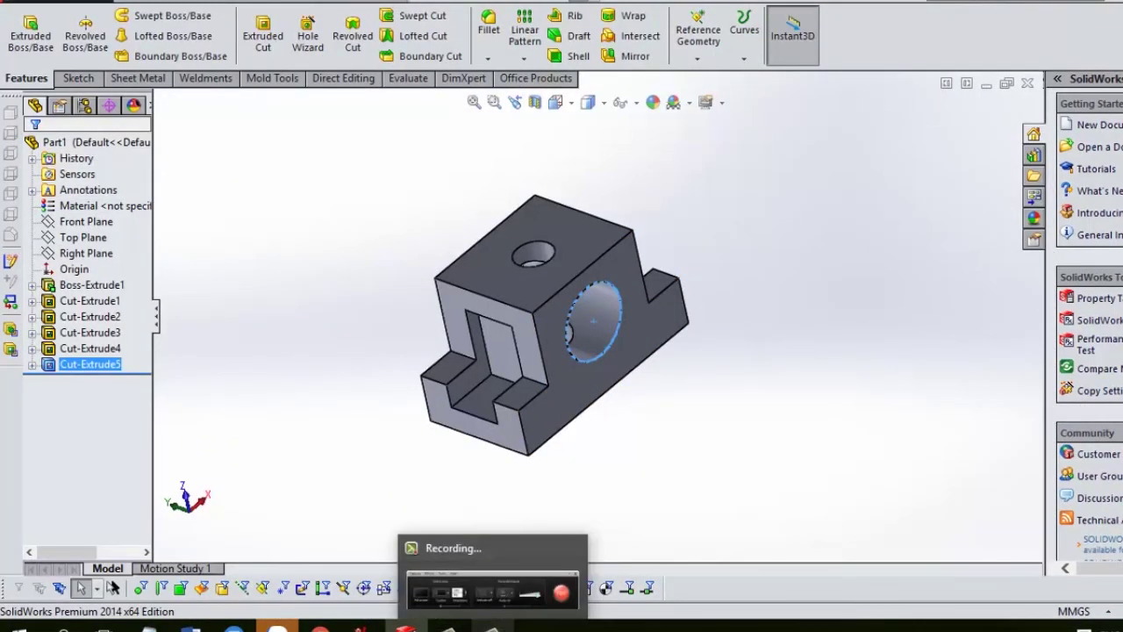
- Show the finished stepped block with its slots and holes in the maximised SolidWorks window
click(493, 624)
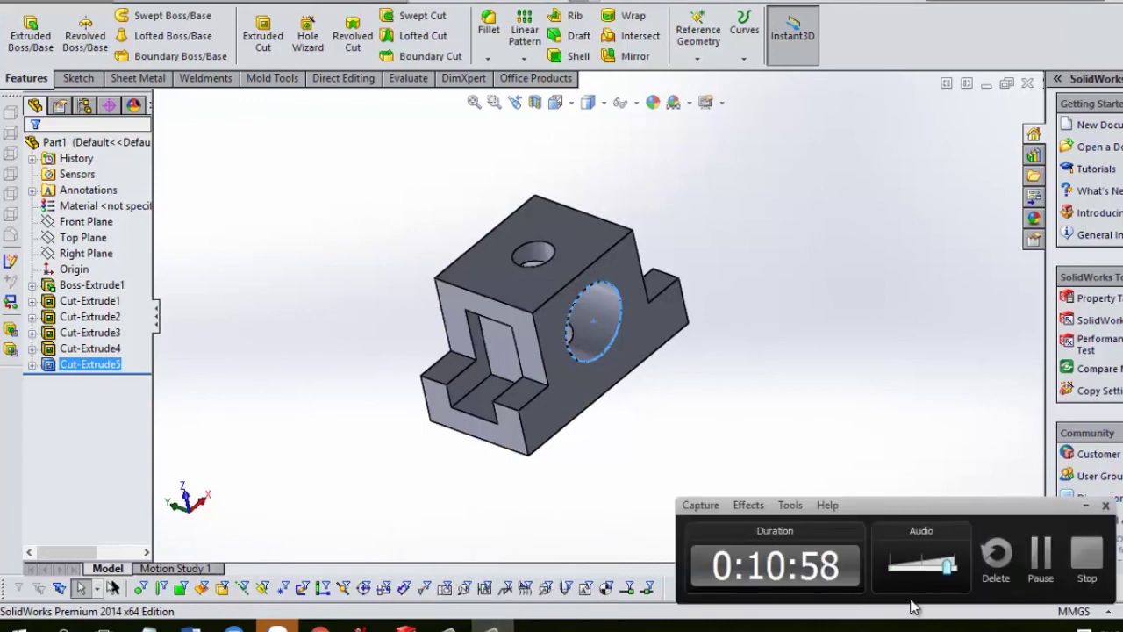